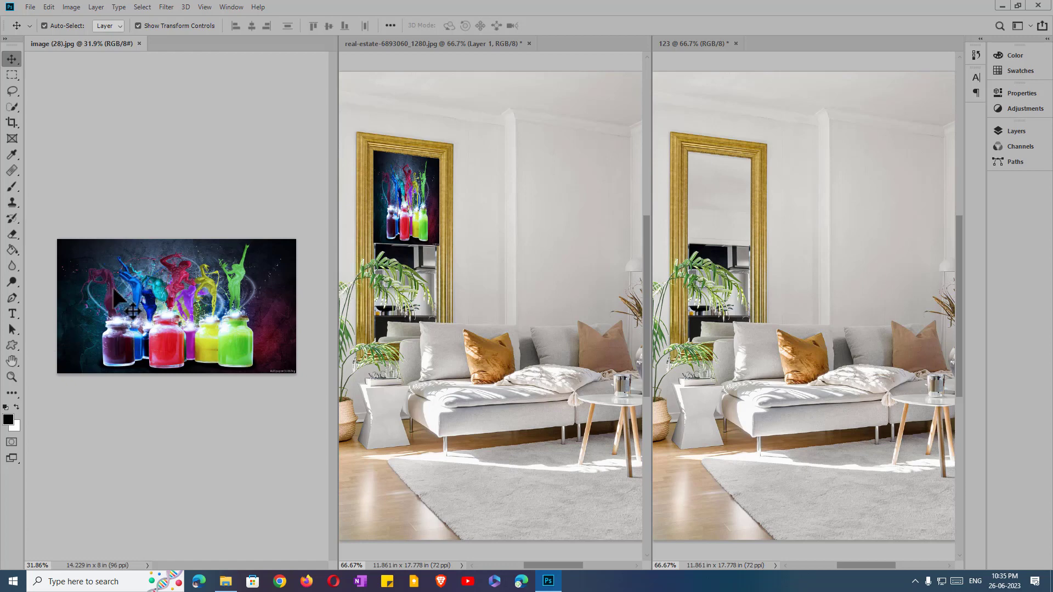
- Show the layers of image (28).jpg and unlock its Background layer so it becomes an editable layer
{"action": "left_click", "coordinate": [231, 7]}
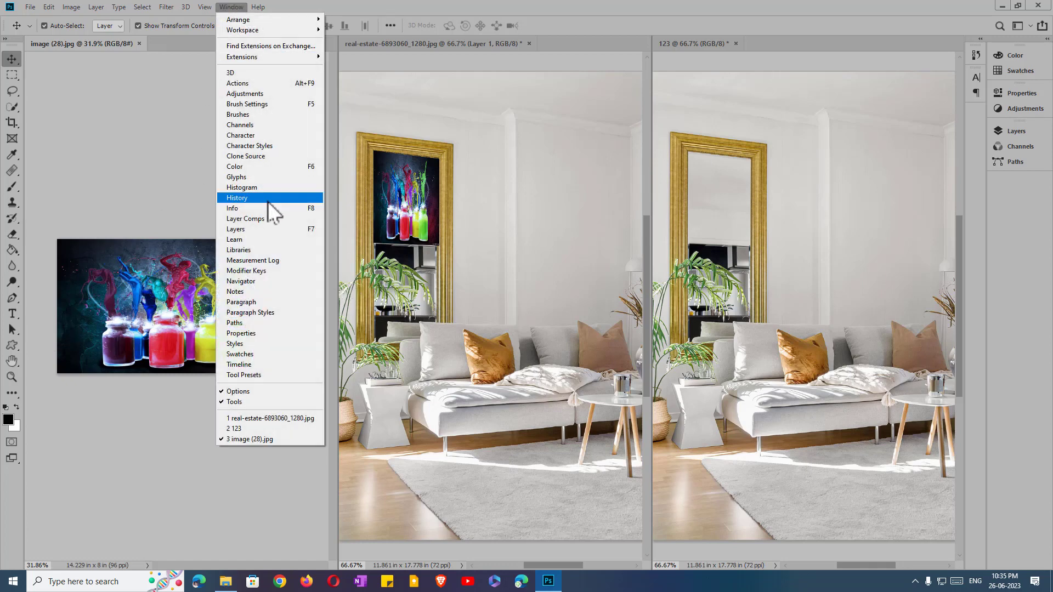
{"action": "left_click", "coordinate": [267, 229]}
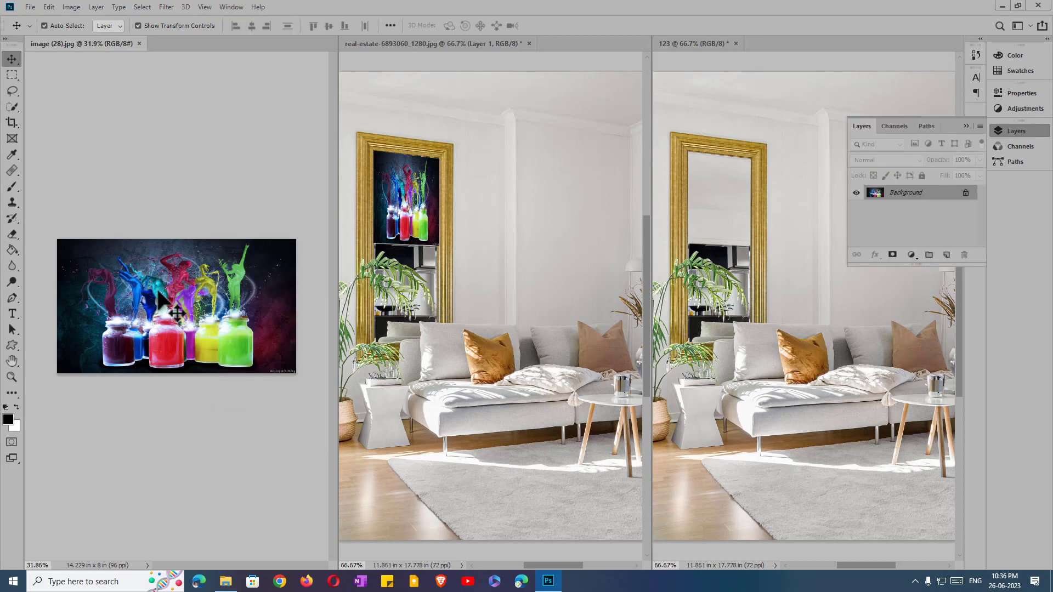
{"action": "key", "text": "ctrl"}
{"action": "mouse_move", "coordinate": [160, 294]}
{"action": "left_mouse_down"}
{"action": "mouse_move", "coordinate": [928, 231]}
{"action": "mouse_move", "coordinate": [847, 178]}
{"action": "mouse_move", "coordinate": [857, 202]}
{"action": "mouse_move", "coordinate": [972, 203]}
{"action": "mouse_move", "coordinate": [968, 194]}
{"action": "left_mouse_up"}
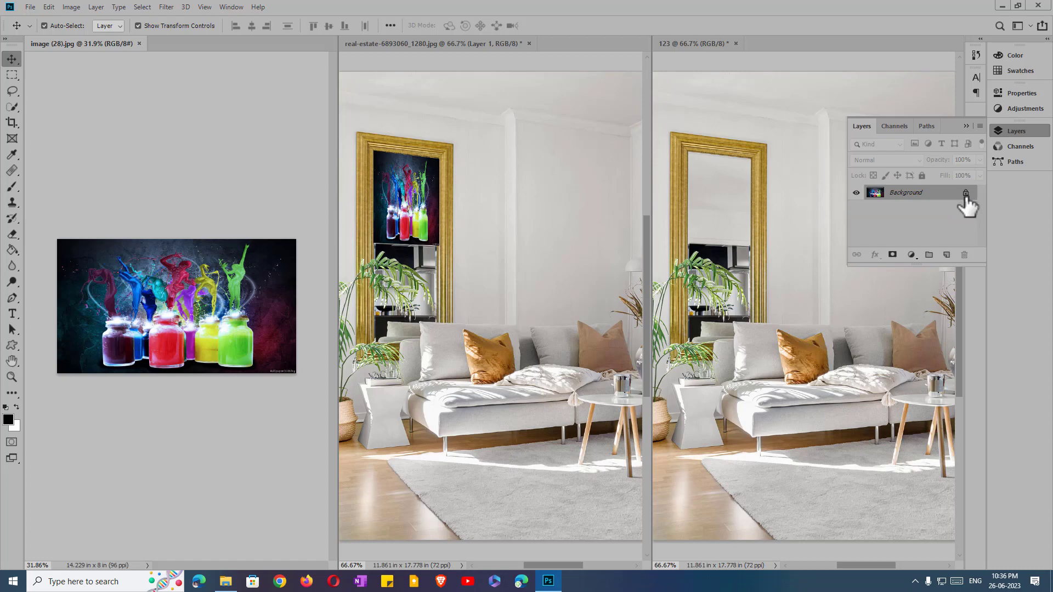
{"action": "left_click", "coordinate": [966, 194]}
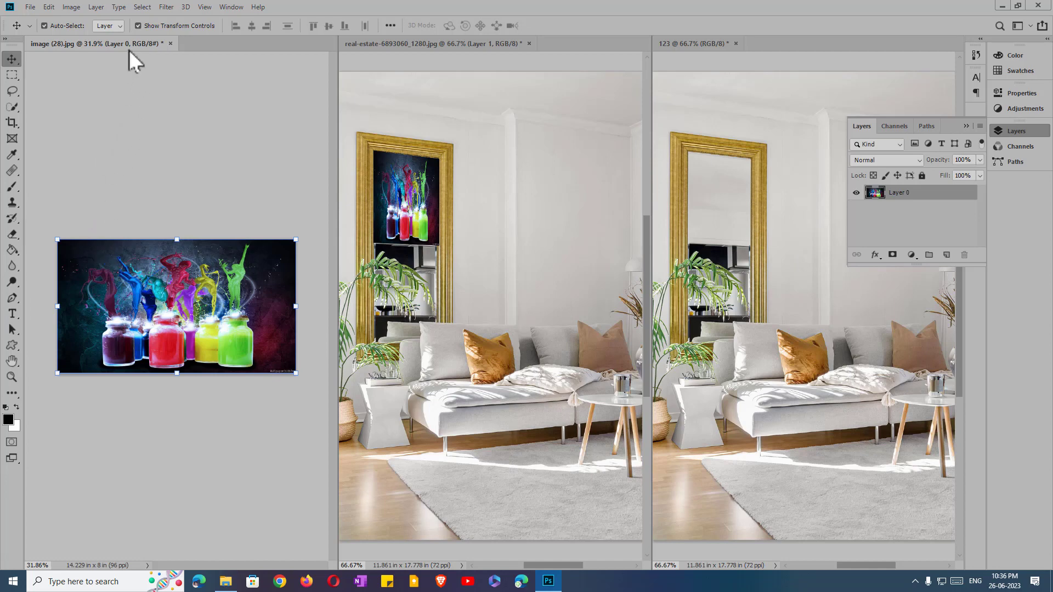
{"action": "left_click_drag", "start_coordinate": [115, 43], "coordinate": [133, 53]}
{"action": "left_click_drag", "start_coordinate": [126, 15], "coordinate": [218, 36]}
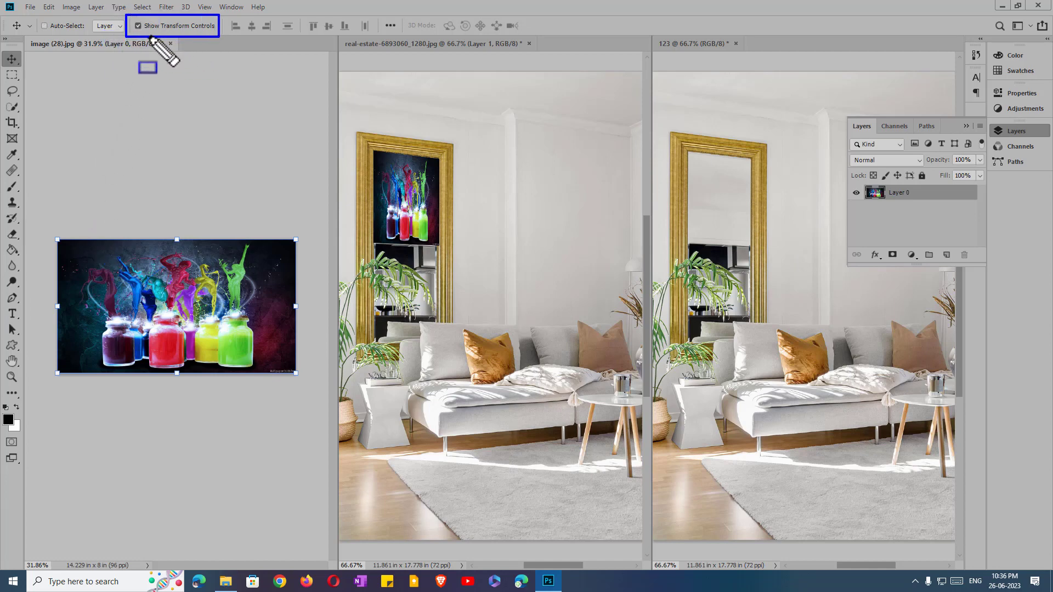
{"action": "left_click_drag", "start_coordinate": [49, 230], "coordinate": [64, 247]}
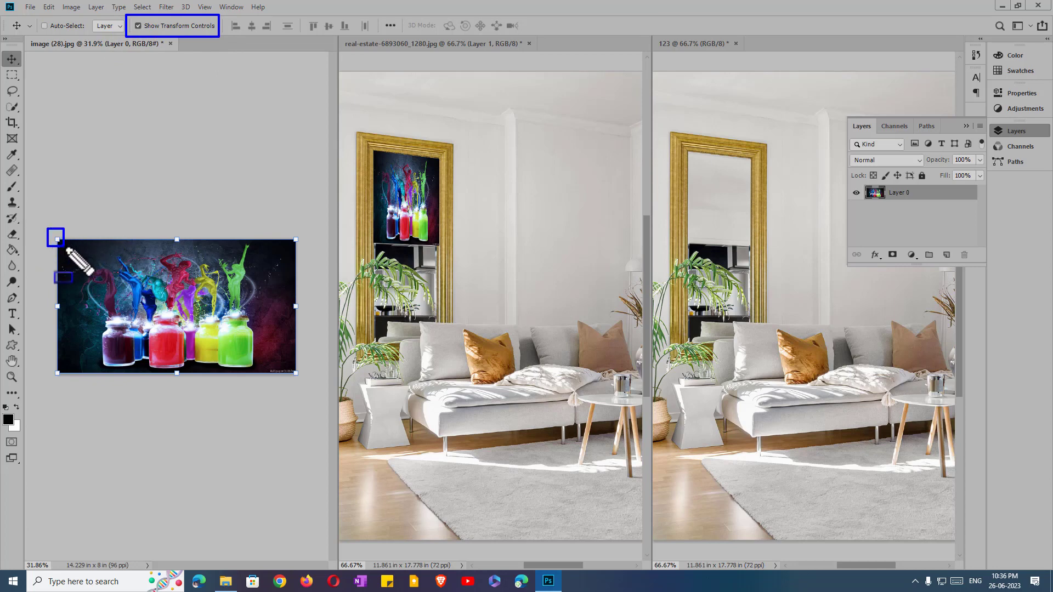
{"action": "left_click_drag", "start_coordinate": [48, 365], "coordinate": [68, 382]}
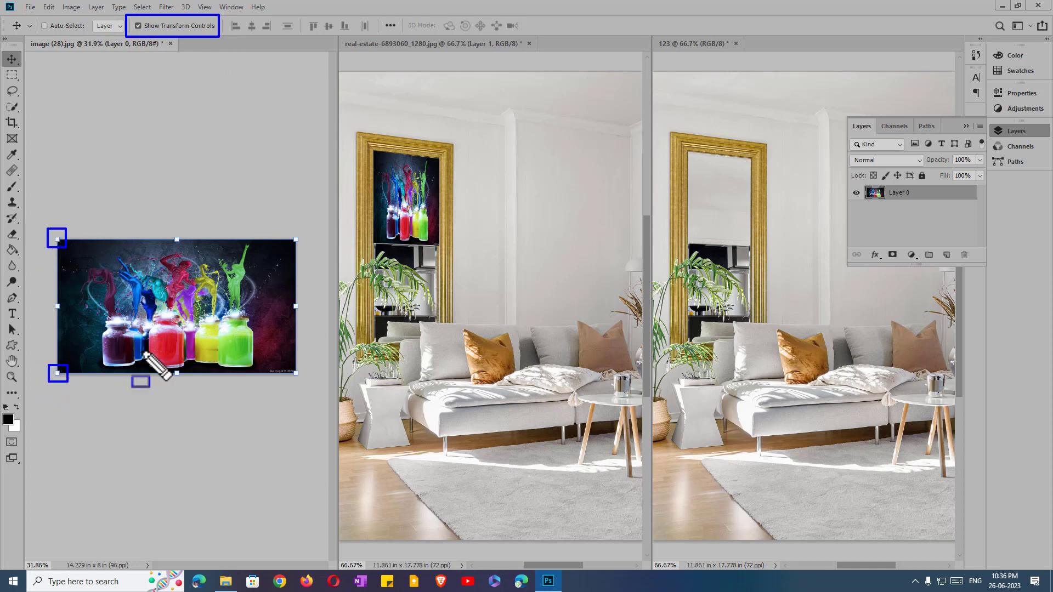
{"action": "key", "text": "Escape"}
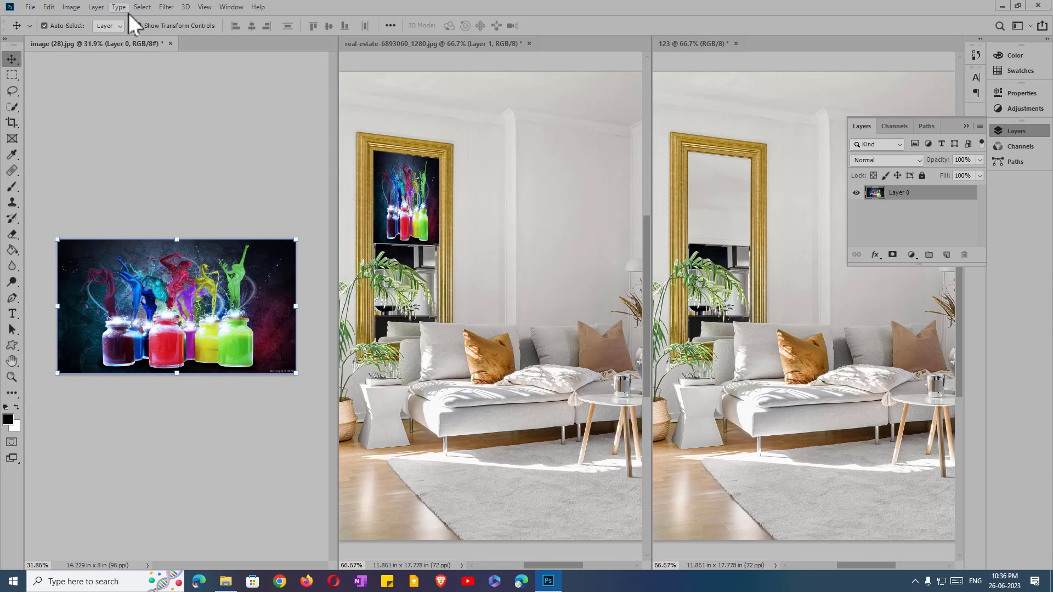
- Select the entire canvas of the colourful jars picture and copy it
{"action": "left_click", "coordinate": [141, 7]}
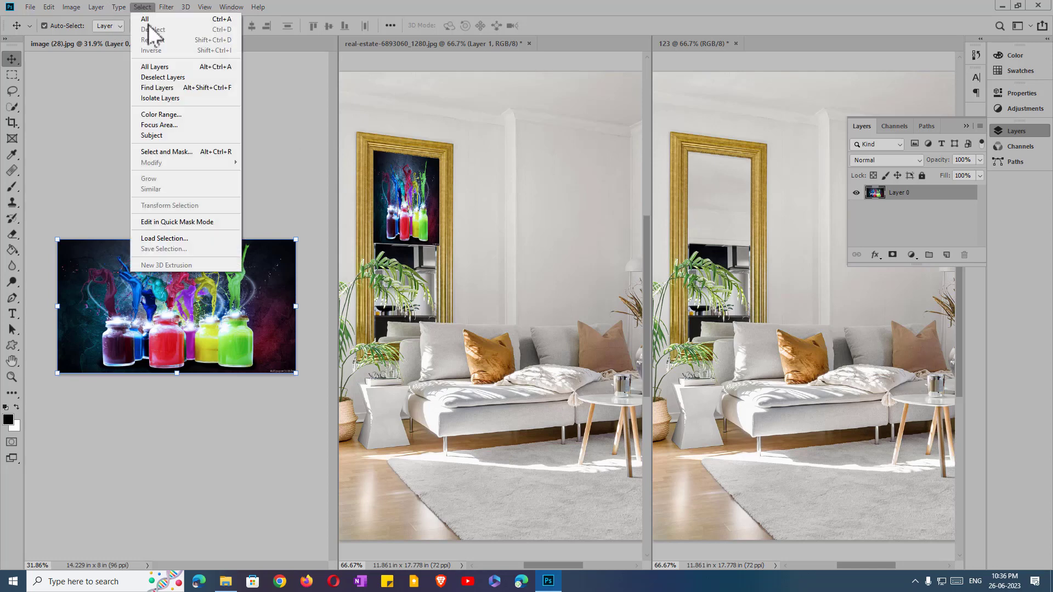
{"action": "left_click", "coordinate": [150, 20]}
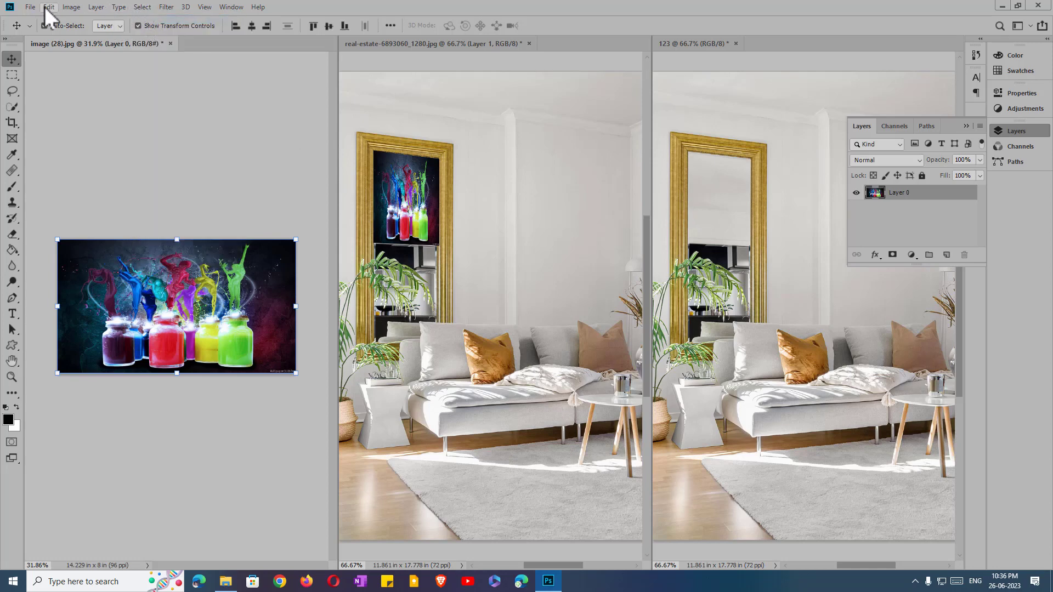
{"action": "left_click", "coordinate": [45, 7]}
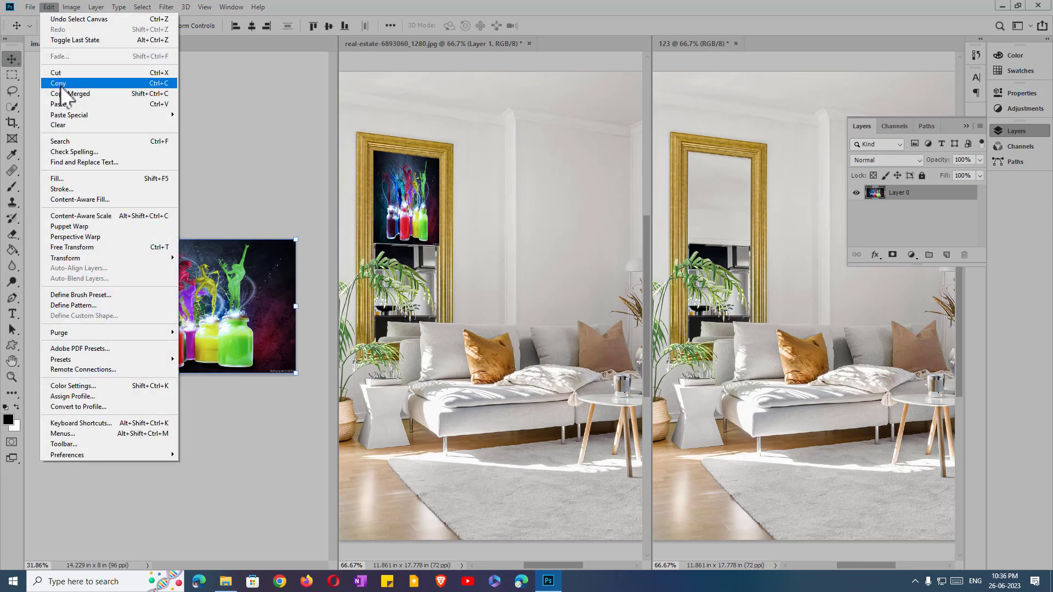
{"action": "left_click", "coordinate": [61, 84]}
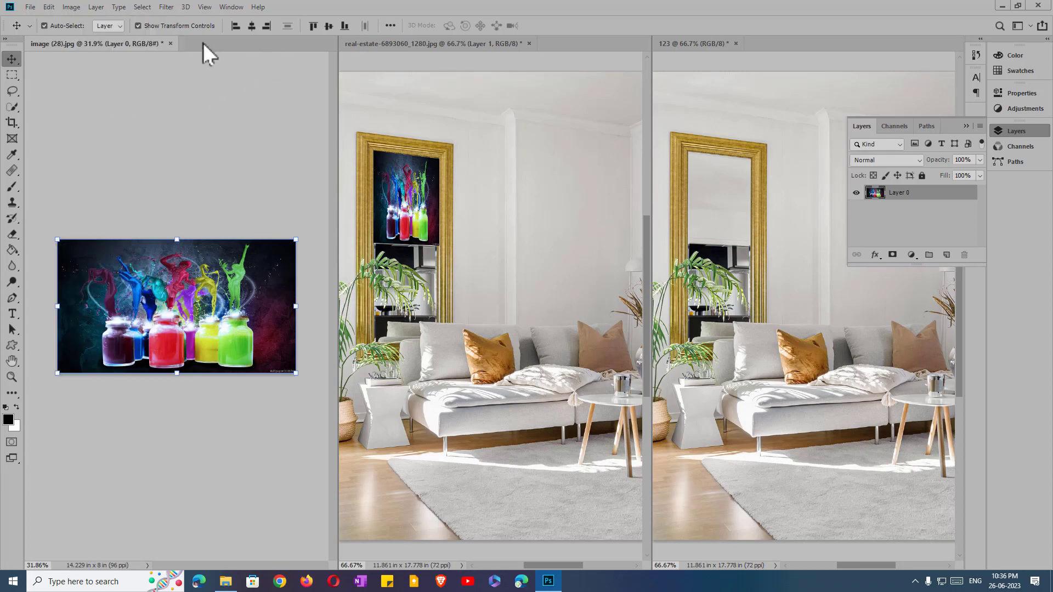
- Close image (28).jpg and paste the copied jars picture into document 123
{"action": "left_click", "coordinate": [171, 43]}
{"action": "left_click", "coordinate": [515, 216]}
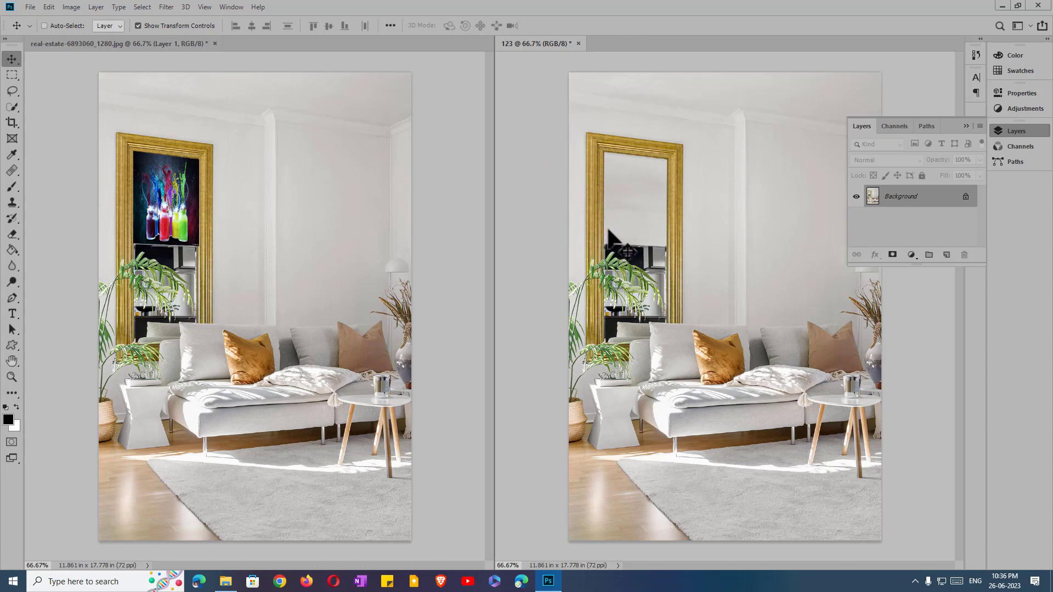
{"action": "key", "text": "ctrl+v"}
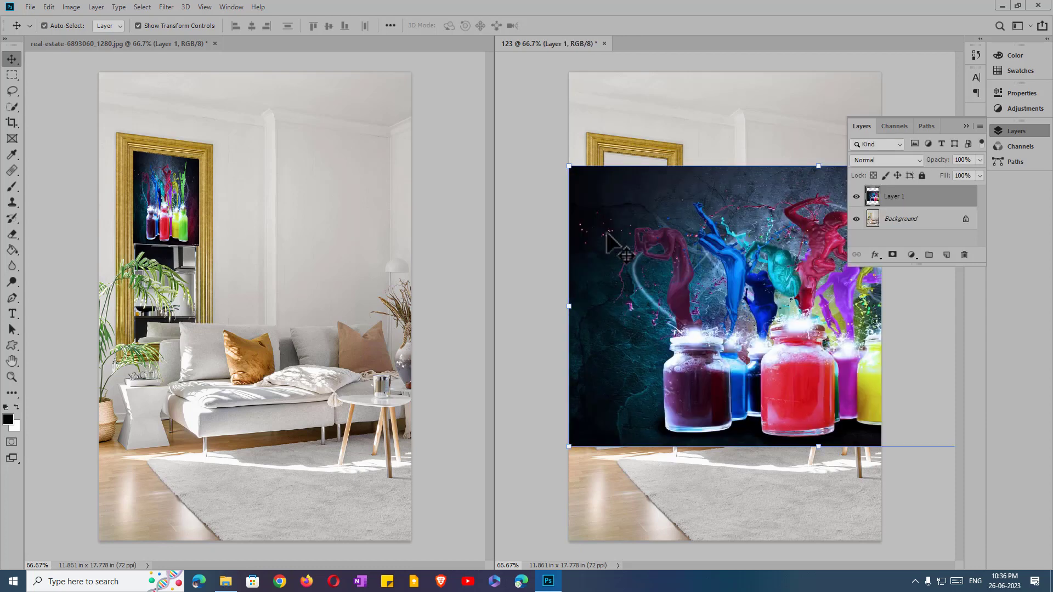
- Make the pasted picture's layer, Layer 1, active and collapse the layer list
{"action": "left_click", "coordinate": [903, 221]}
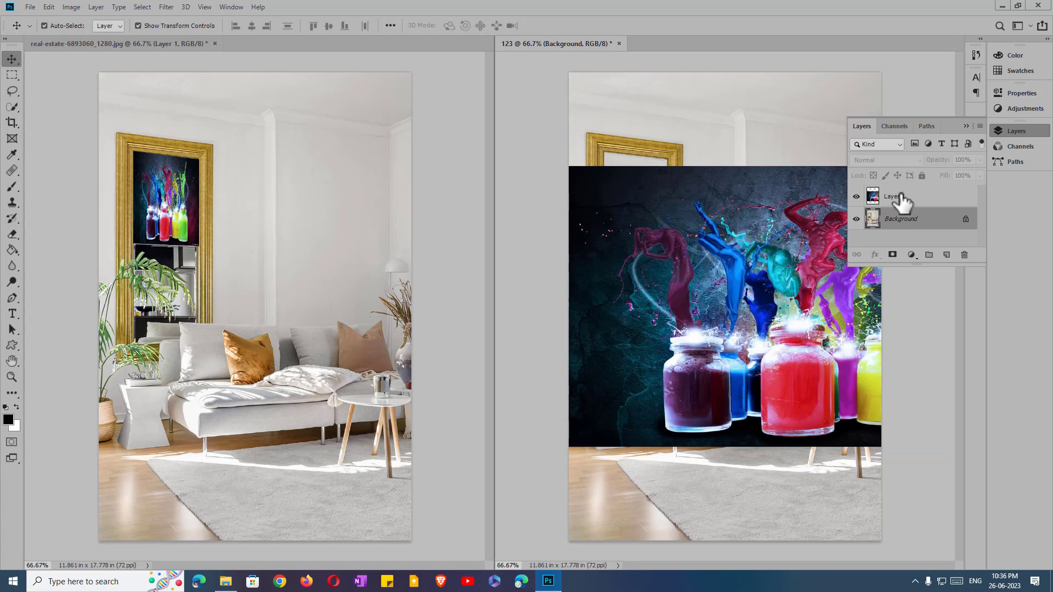
{"action": "left_click", "coordinate": [899, 197]}
{"action": "left_click", "coordinate": [898, 220]}
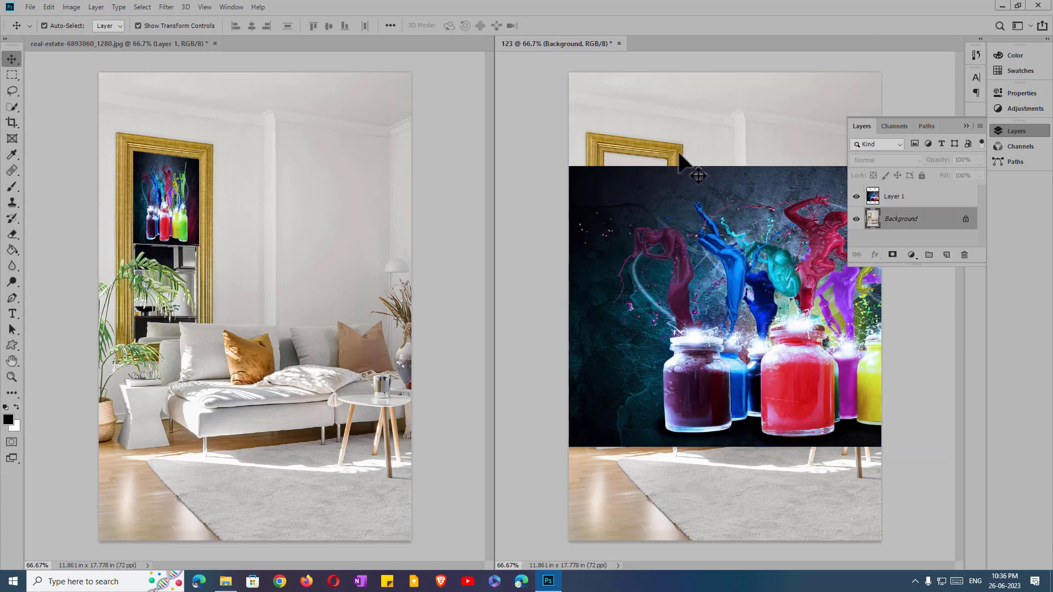
{"action": "left_click", "coordinate": [906, 197]}
{"action": "left_click", "coordinate": [998, 132]}
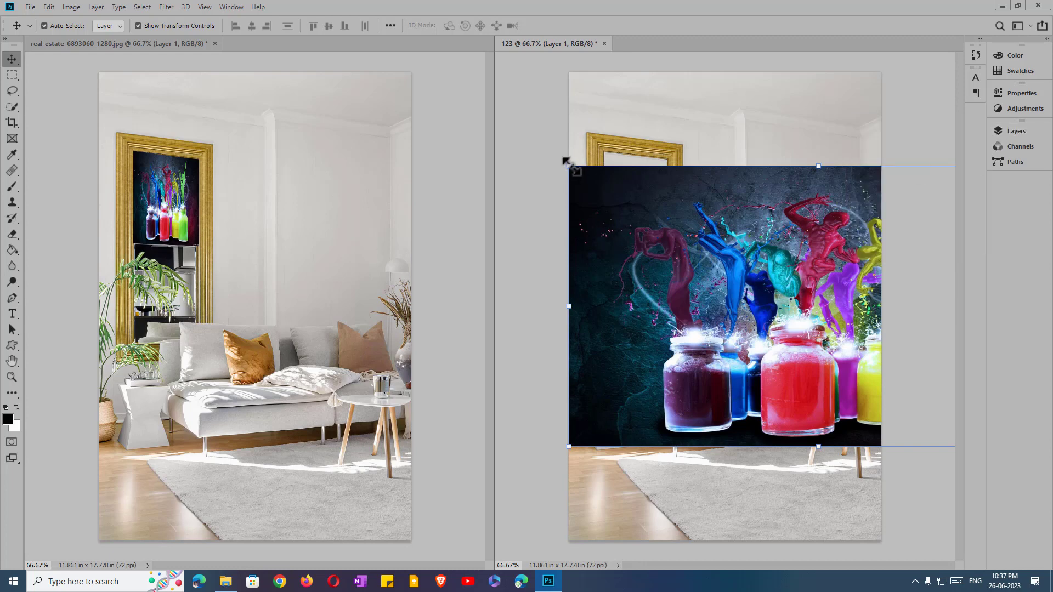
{"action": "key", "text": "ctrl"}
{"action": "left_click_drag", "start_coordinate": [127, 15], "coordinate": [216, 37]}
{"action": "key", "text": "Escape"}
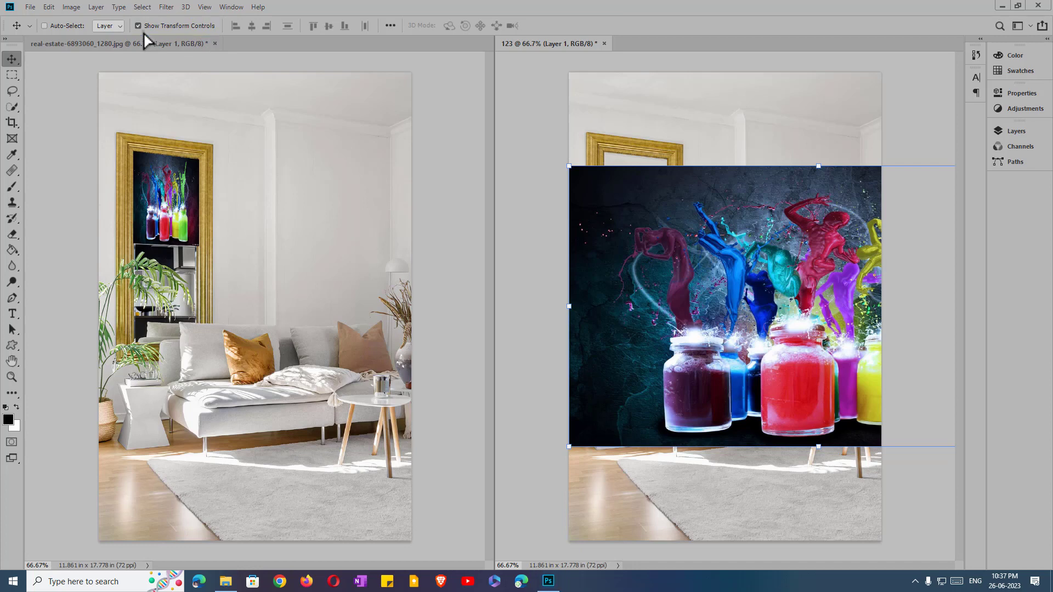
- Hide the transform controls around the pasted picture and show them again
{"action": "left_click", "coordinate": [138, 26]}
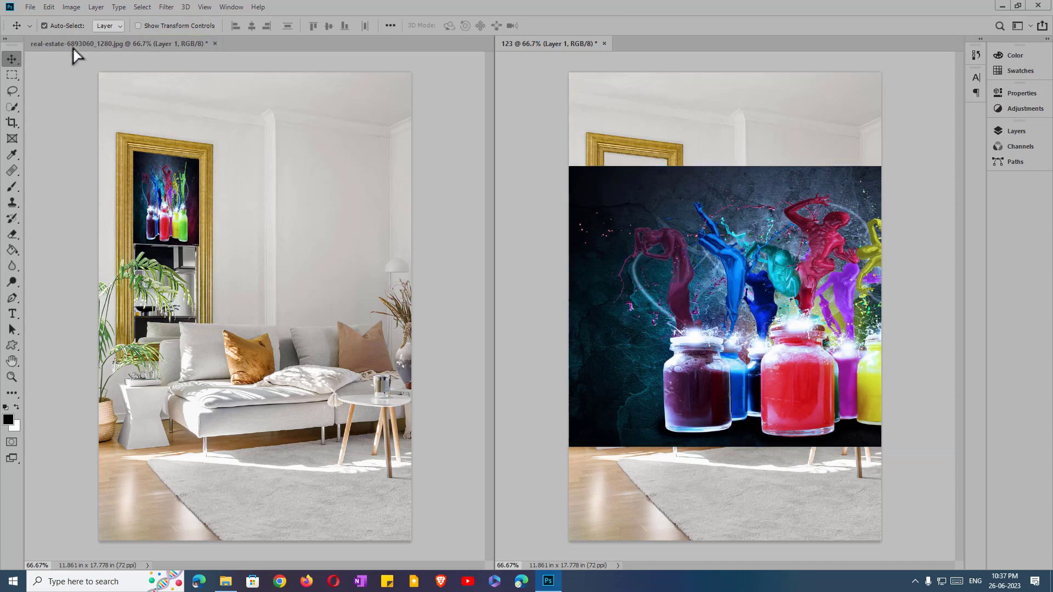
{"action": "left_click", "coordinate": [49, 7]}
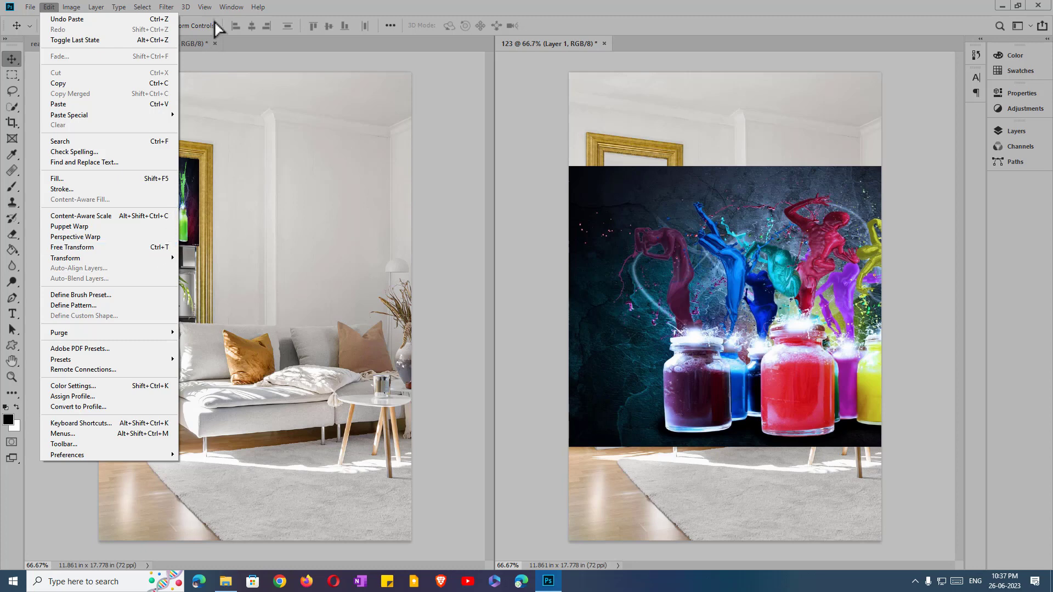
{"action": "left_click", "coordinate": [236, 48]}
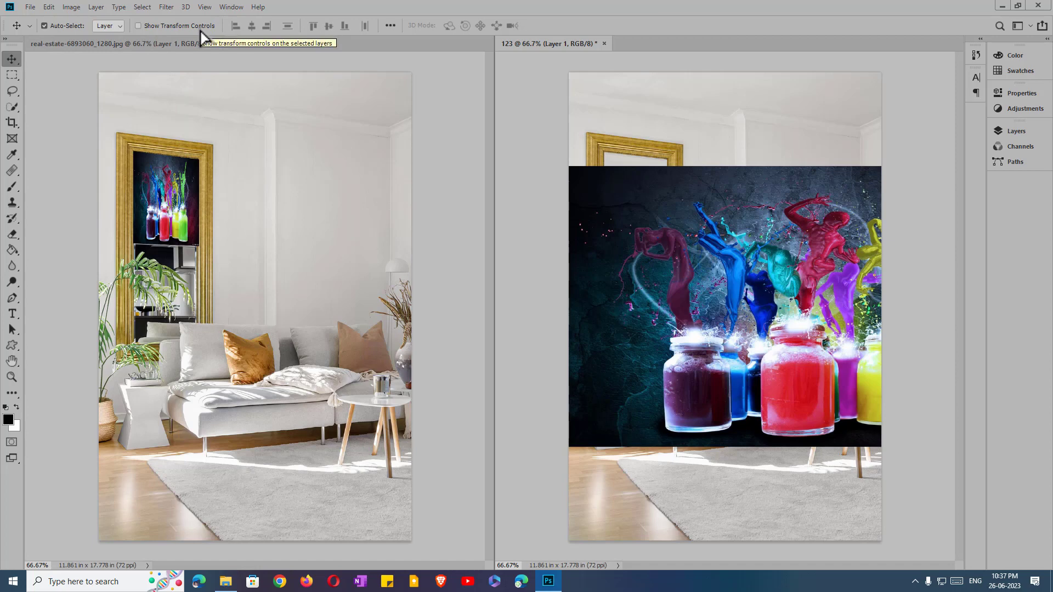
{"action": "left_click", "coordinate": [138, 26]}
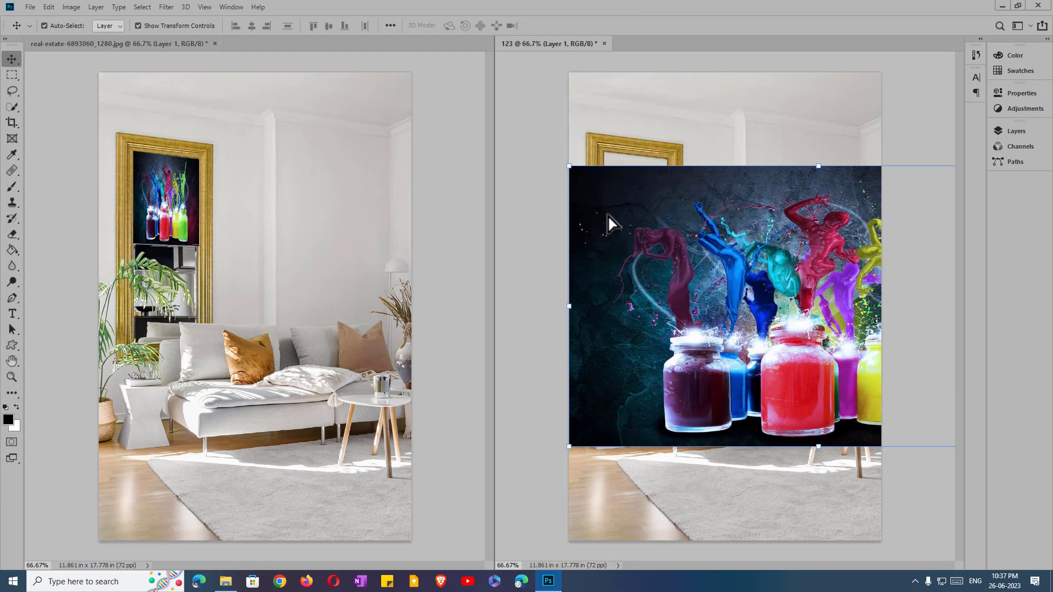
{"action": "right_click", "coordinate": [628, 202]}
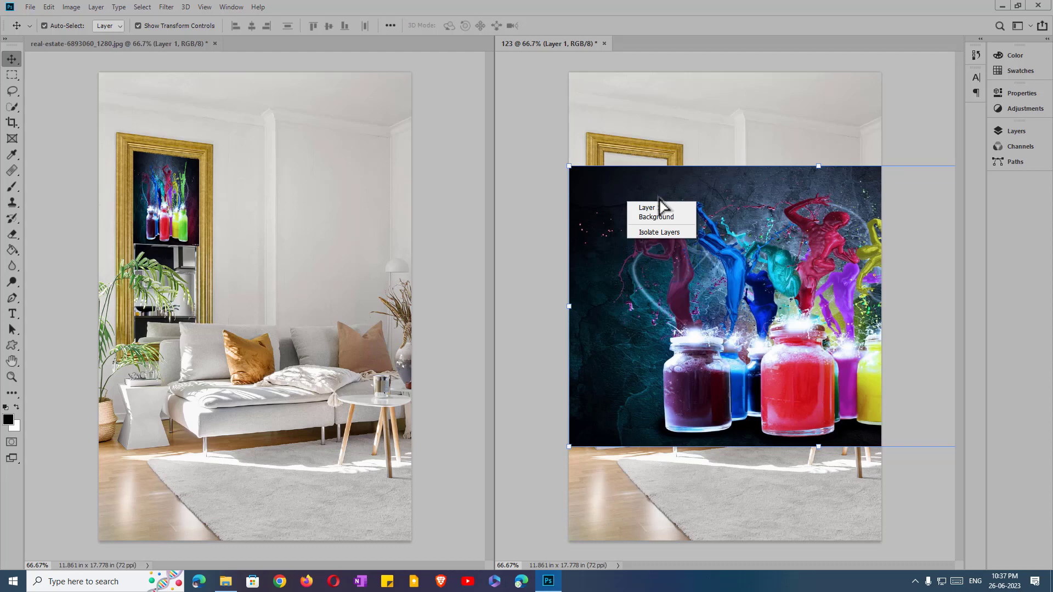
{"action": "left_click", "coordinate": [654, 265]}
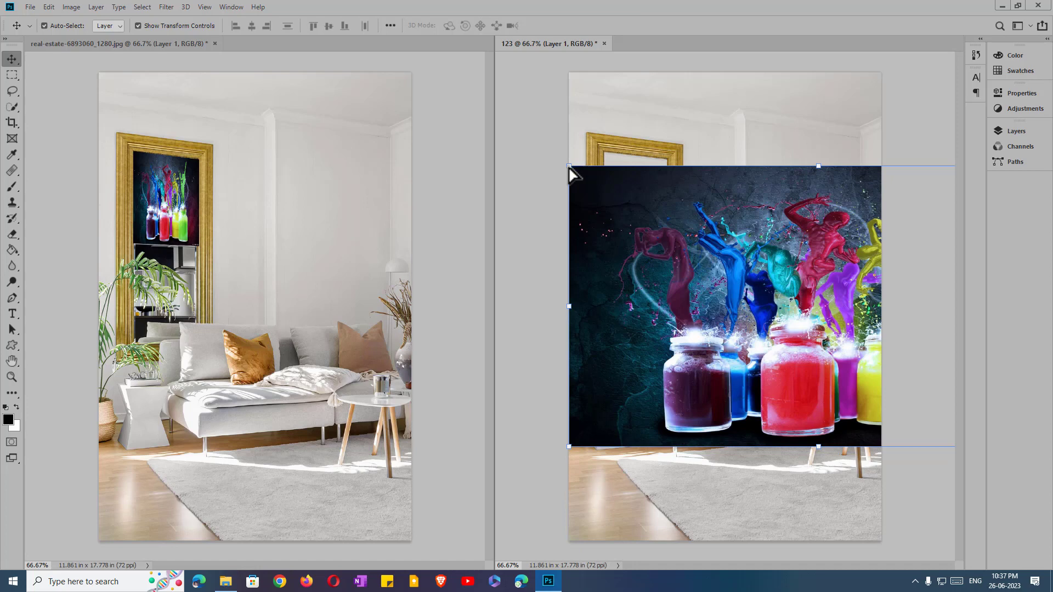
- Start a Free Transform on the pasted jars picture in document 123
{"action": "key", "text": "ctrl+t"}
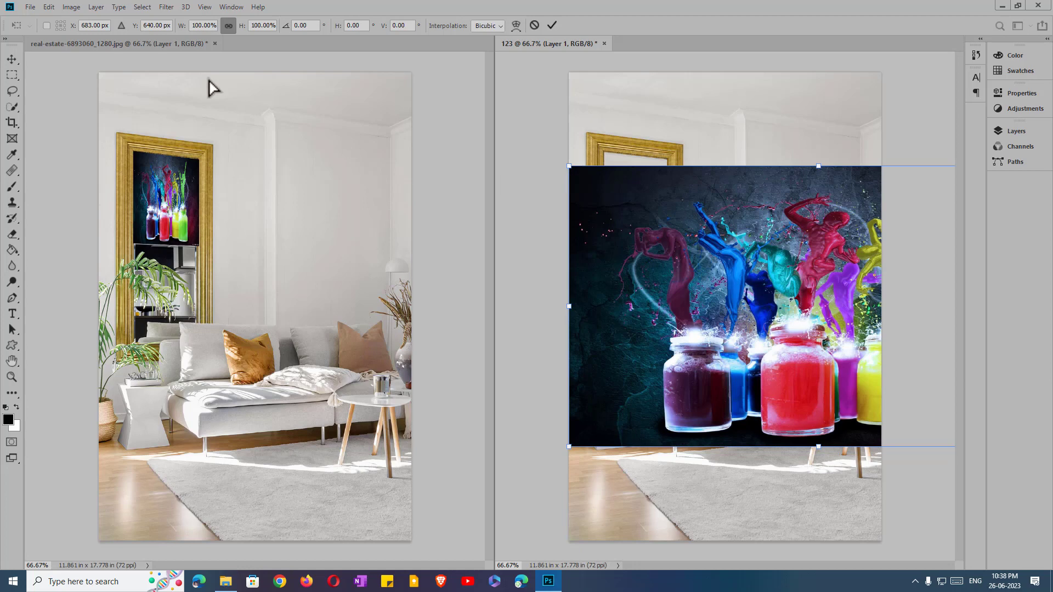
{"action": "left_click_drag", "start_coordinate": [3, 13], "coordinate": [460, 40]}
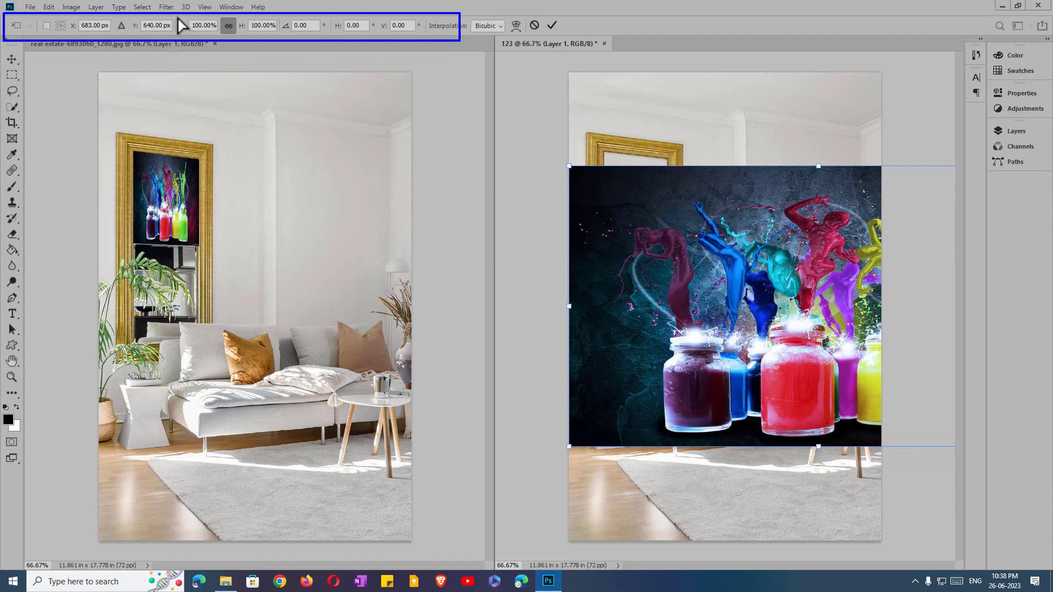
{"action": "mouse_move", "coordinate": [176, 15]}
{"action": "left_mouse_down"}
{"action": "mouse_move", "coordinate": [211, 36]}
{"action": "mouse_move", "coordinate": [321, 34]}
{"action": "left_mouse_up"}
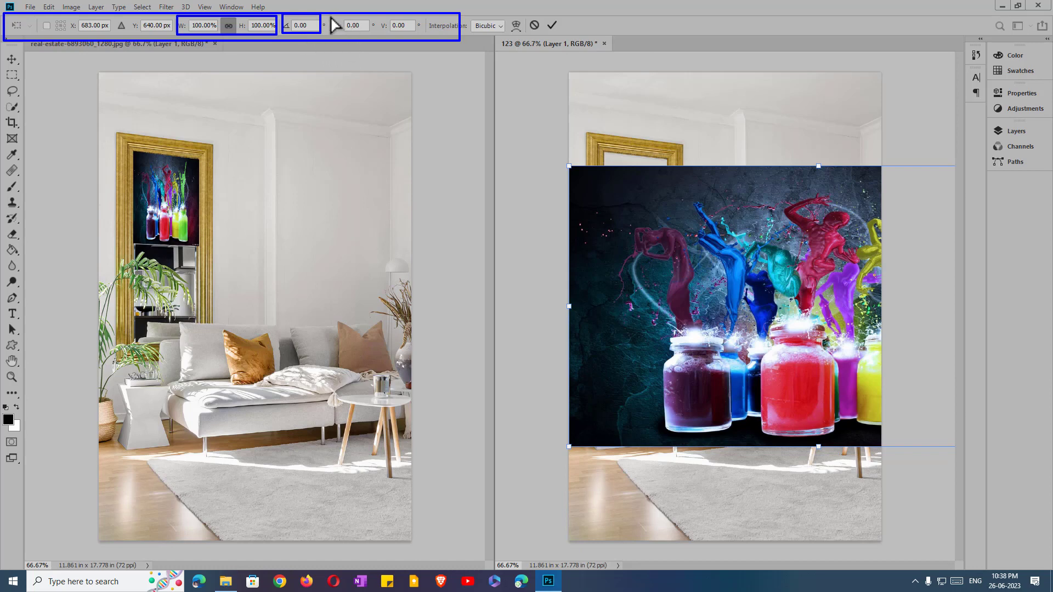
{"action": "mouse_move", "coordinate": [330, 14]}
{"action": "left_mouse_down"}
{"action": "mouse_move", "coordinate": [341, 31]}
{"action": "mouse_move", "coordinate": [412, 34]}
{"action": "left_mouse_up"}
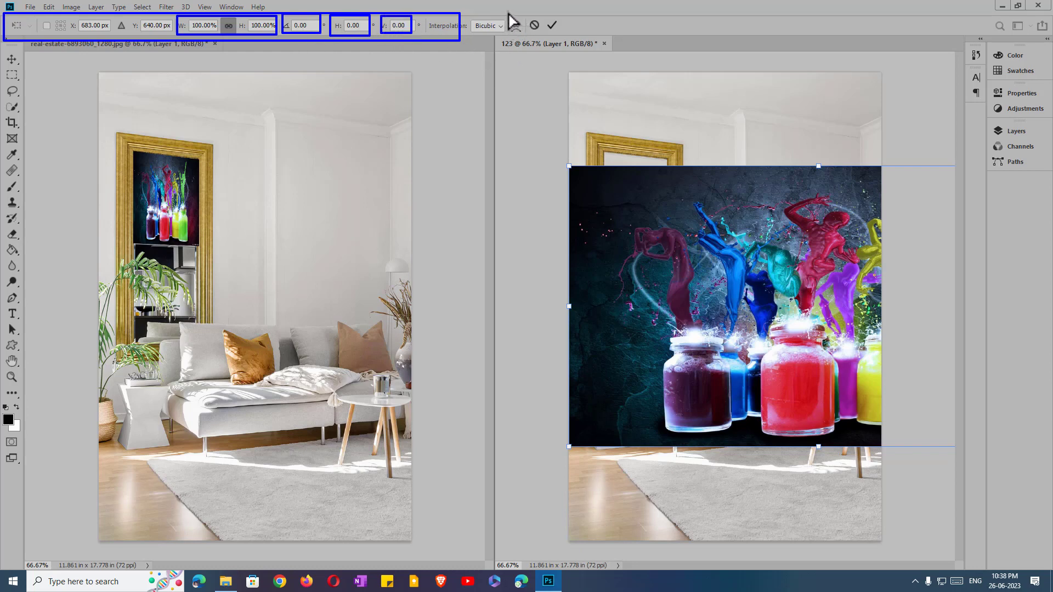
{"action": "left_click_drag", "start_coordinate": [505, 11], "coordinate": [525, 40]}
{"action": "key", "text": "Escape"}
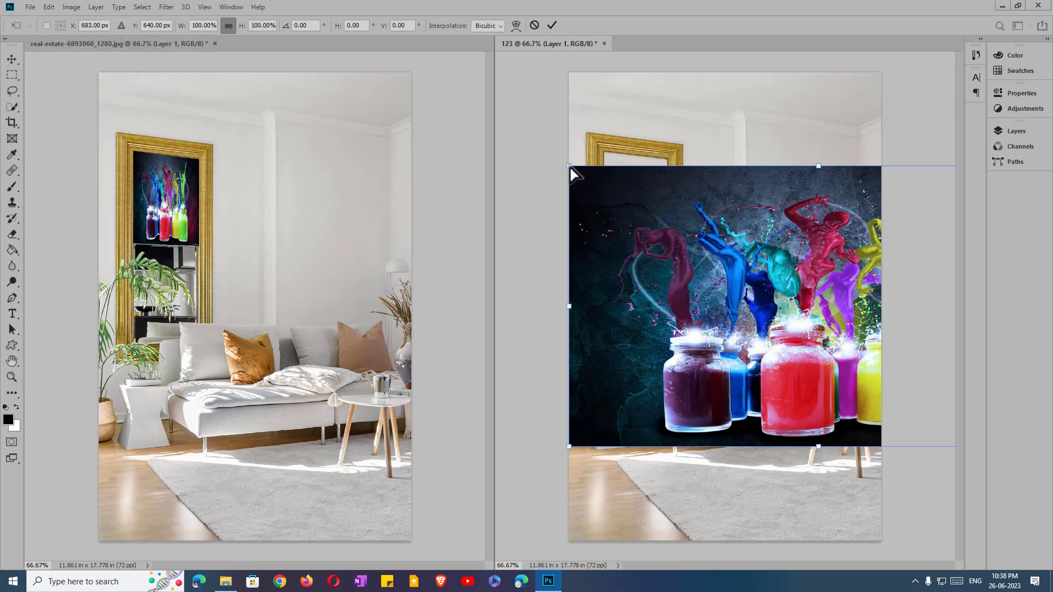
- Scale the jars picture to about 12.9% width and 33.9% height and fit it inside the upper part of the golden frame
{"action": "left_click_drag", "start_coordinate": [570, 166], "coordinate": [789, 287]}
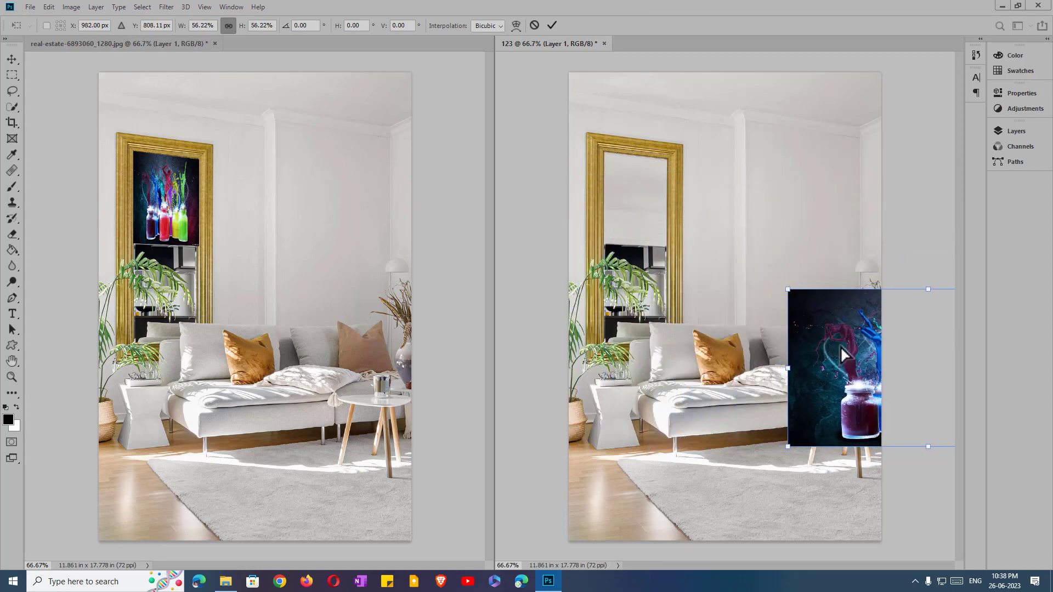
{"action": "left_click_drag", "start_coordinate": [843, 354], "coordinate": [658, 211]}
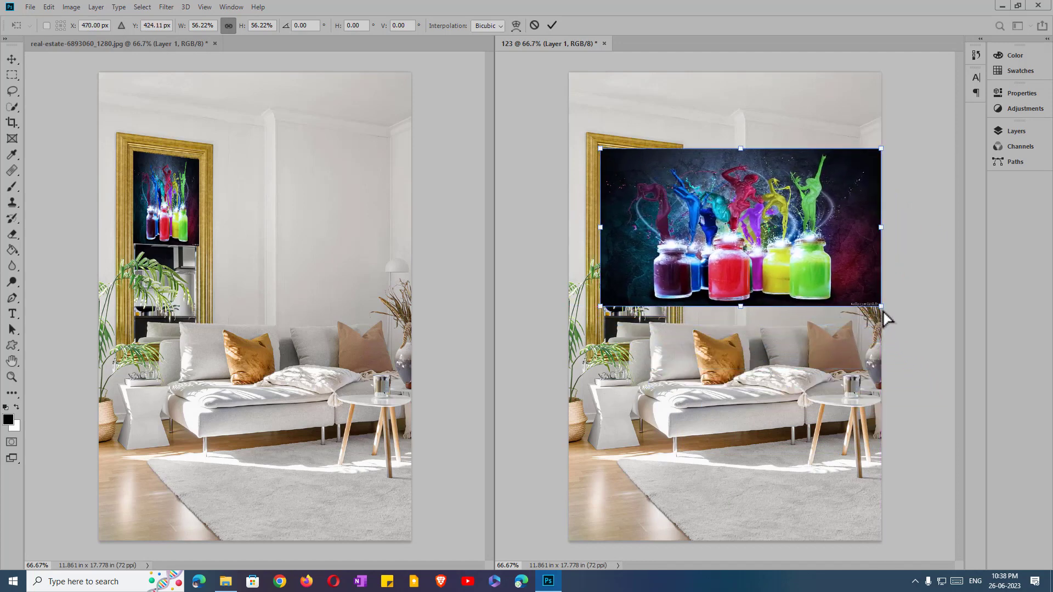
{"action": "left_click_drag", "start_coordinate": [884, 318], "coordinate": [756, 271]}
{"action": "left_click_drag", "start_coordinate": [647, 228], "coordinate": [646, 230]}
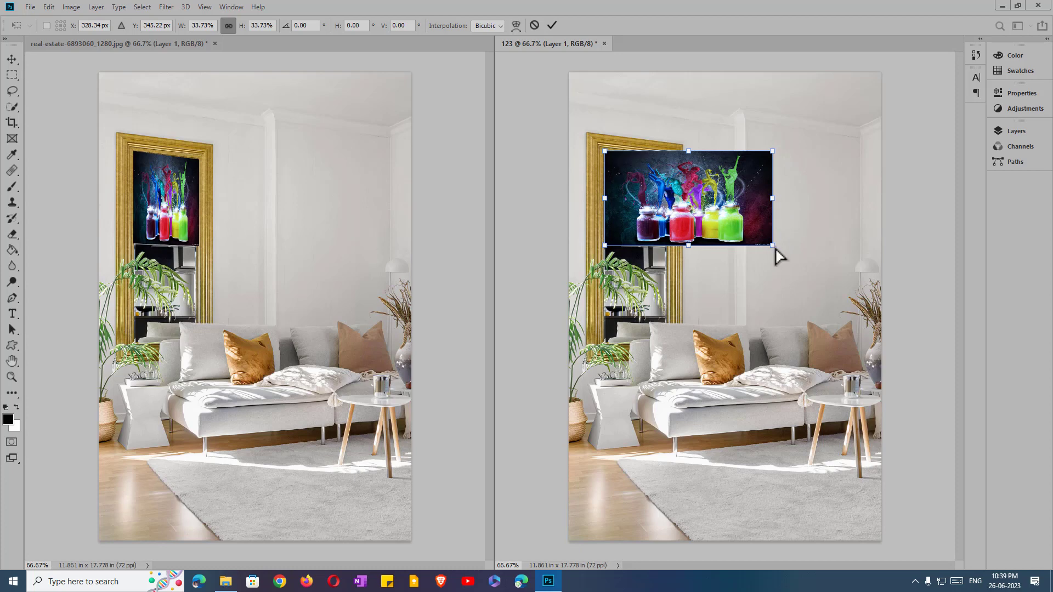
{"action": "left_click_drag", "start_coordinate": [773, 251], "coordinate": [763, 272]}
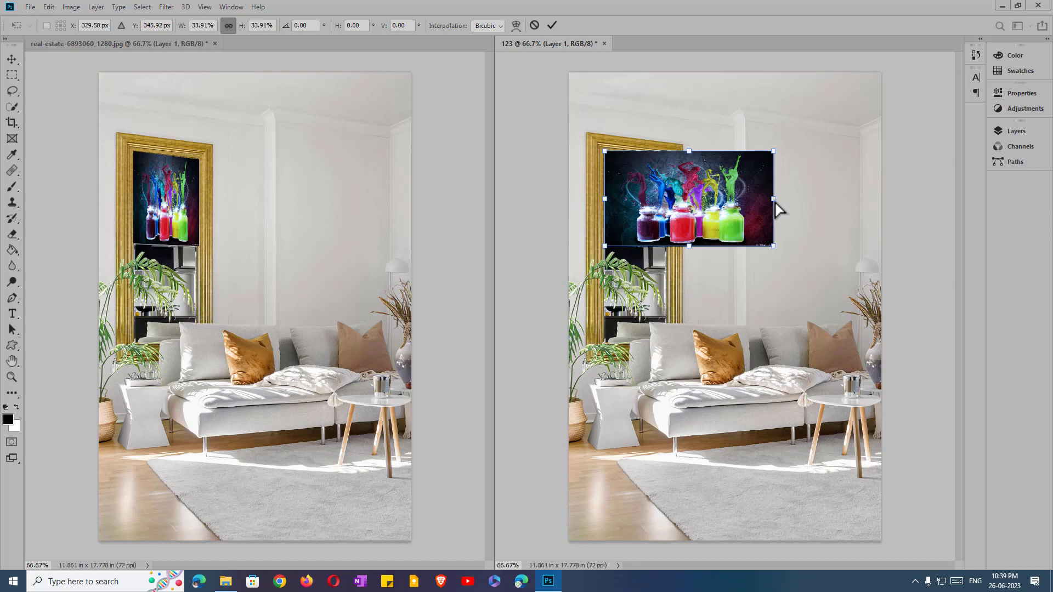
{"action": "left_click_drag", "start_coordinate": [775, 203], "coordinate": [671, 208]}
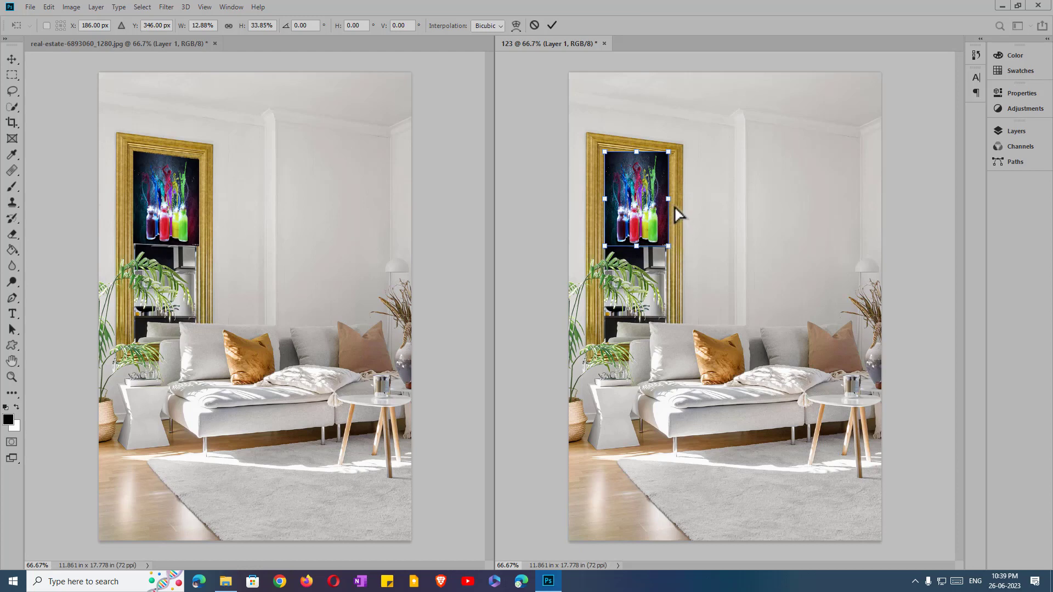
- Apply a Perspective transform that lowers the picture's upper-right corner to follow the frame's slanted inner top edge
{"action": "scroll", "coordinate": [674, 154], "scroll_direction": "up", "scroll_amount": 1}
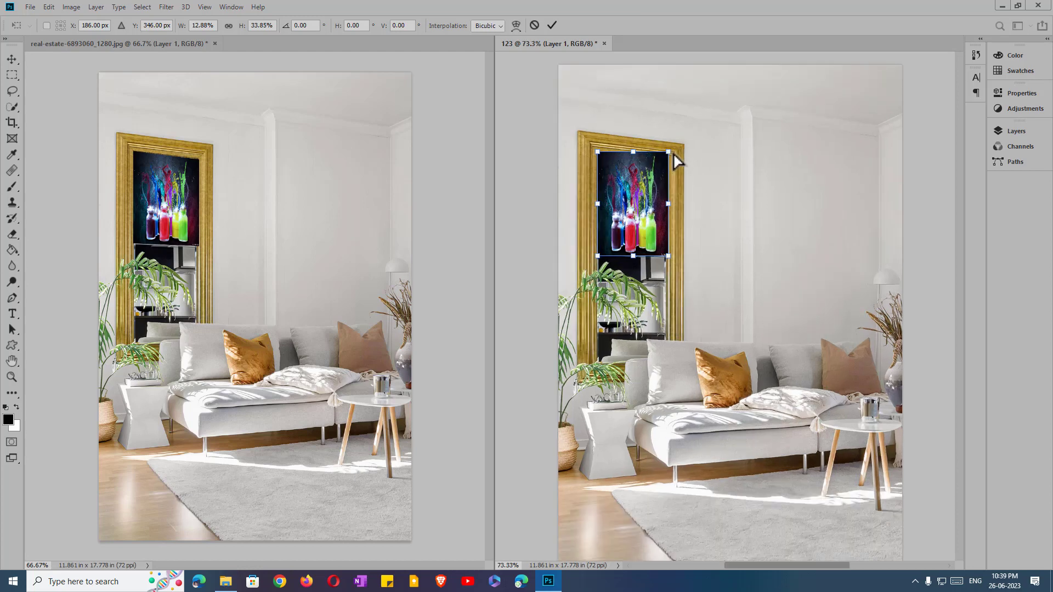
{"action": "scroll", "coordinate": [674, 156], "scroll_direction": "up", "scroll_amount": 4}
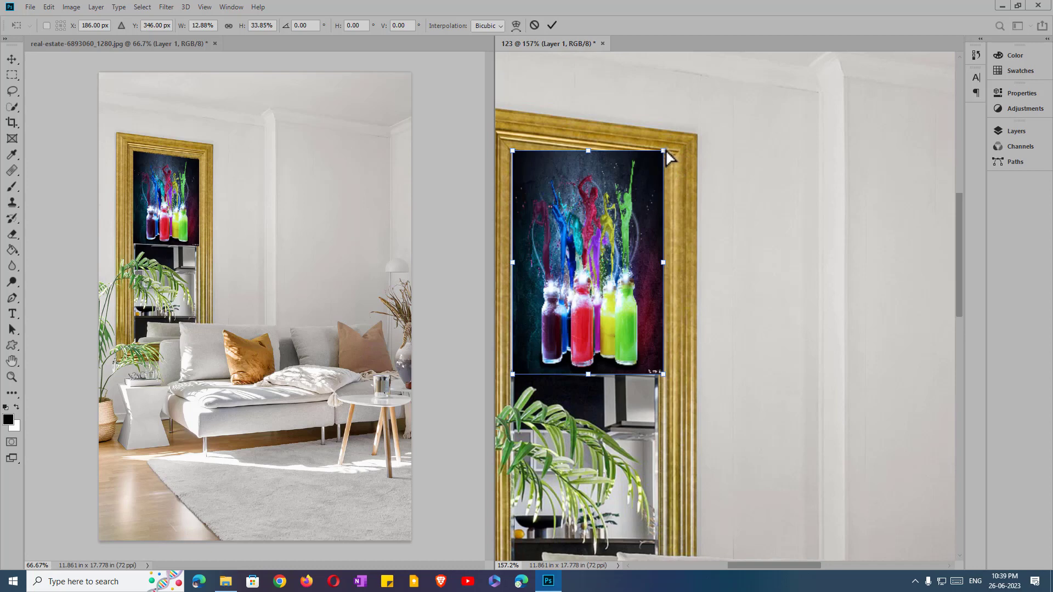
{"action": "right_click", "coordinate": [623, 181]}
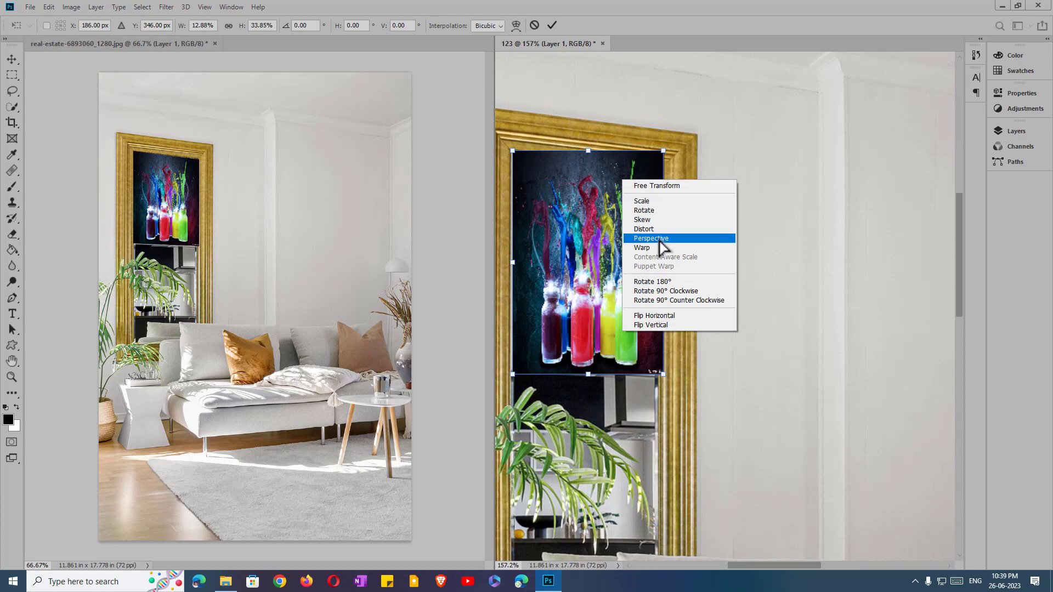
{"action": "left_click", "coordinate": [659, 241]}
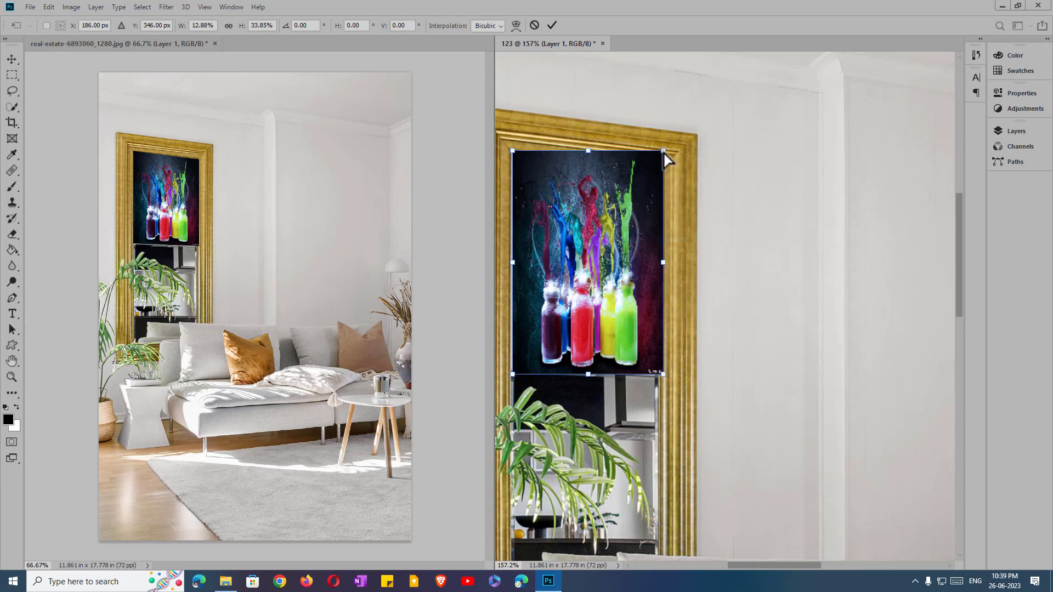
{"action": "left_click_drag", "start_coordinate": [664, 153], "coordinate": [659, 174]}
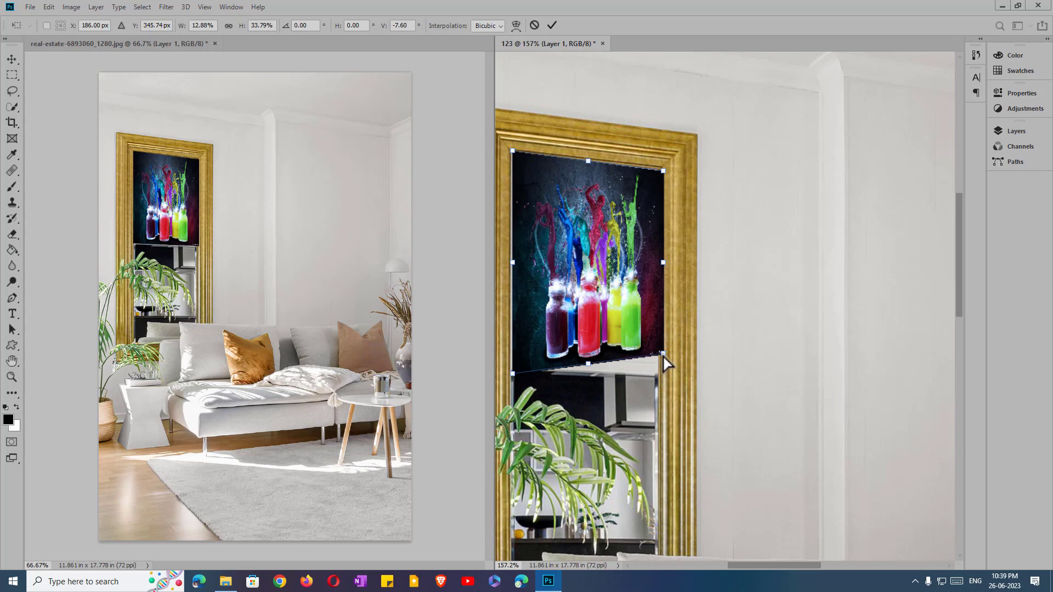
- Distort the picture by pulling its lower-right corner down until the bottom edge is nearly level, and apply the transform
{"action": "right_click", "coordinate": [609, 225]}
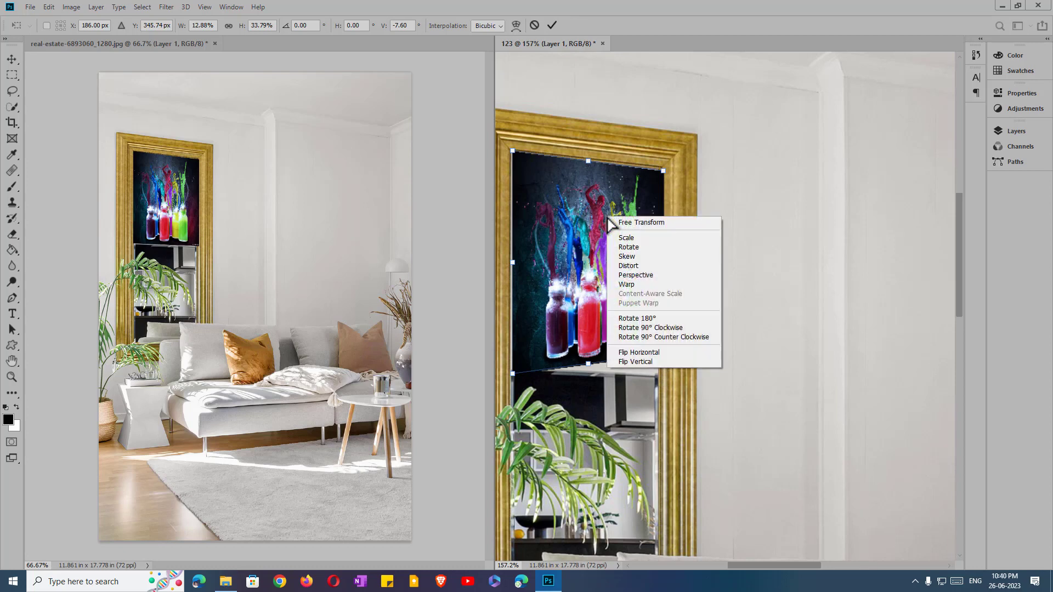
{"action": "left_click", "coordinate": [630, 268]}
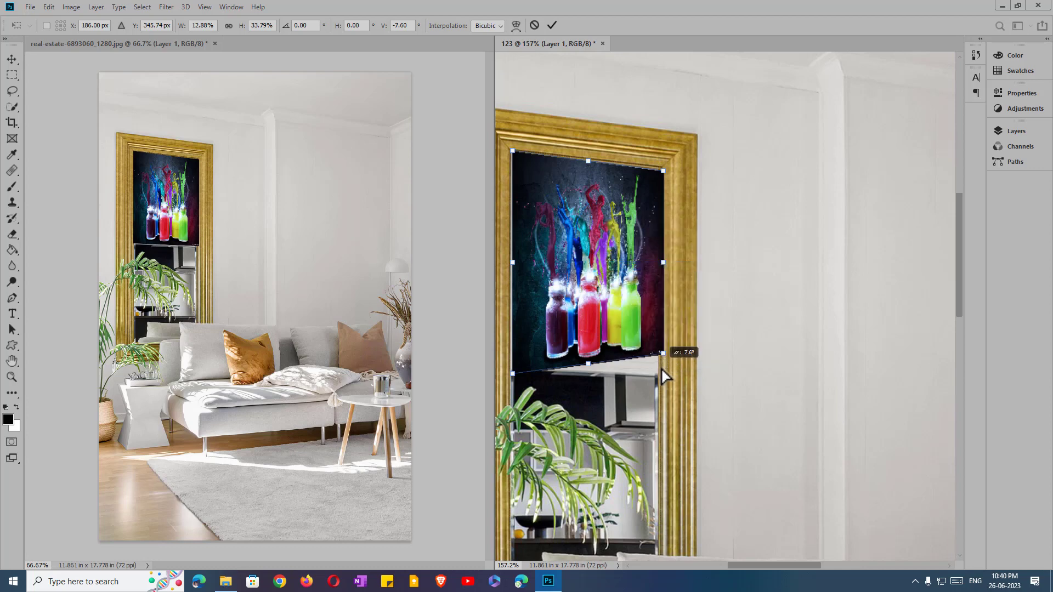
{"action": "left_click_drag", "start_coordinate": [662, 369], "coordinate": [654, 377]}
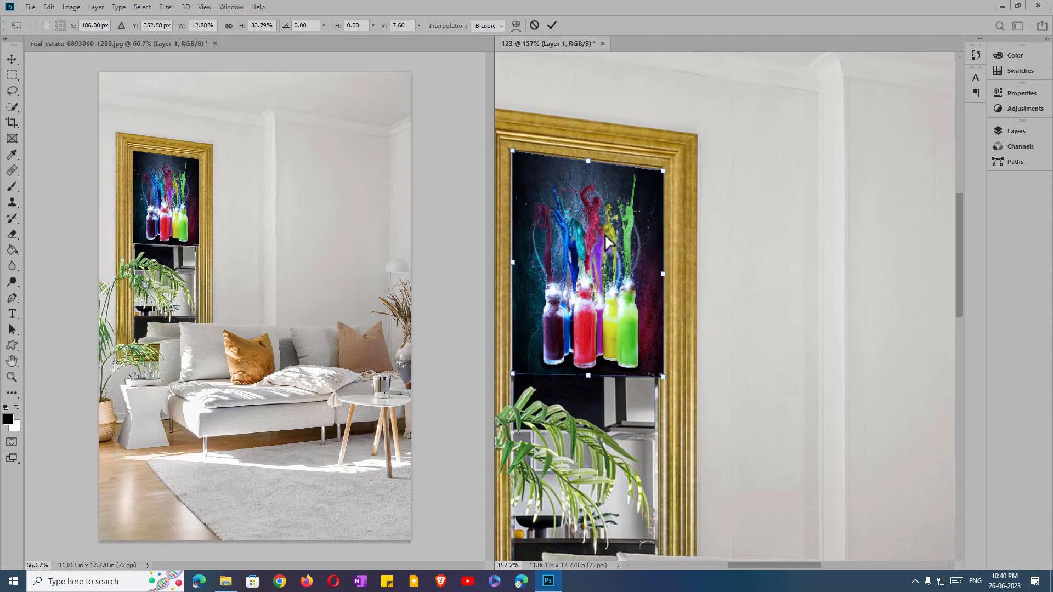
{"action": "left_click", "coordinate": [552, 26]}
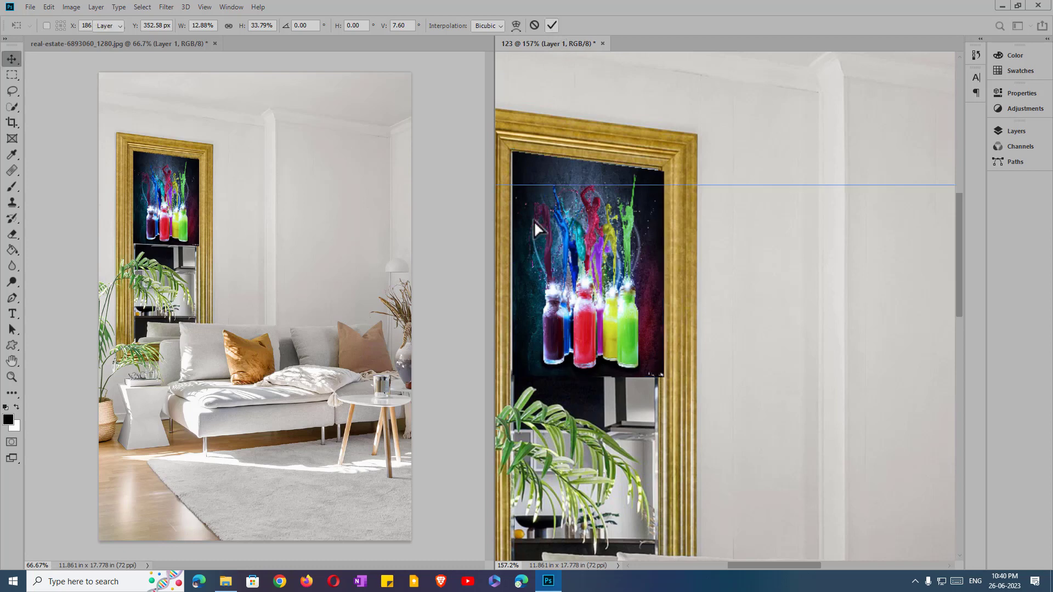
- Scale the framed picture down to 98.30% width and 97.72% height from its right and bottom edges
{"action": "left_click_drag", "start_coordinate": [547, 239], "coordinate": [545, 239]}
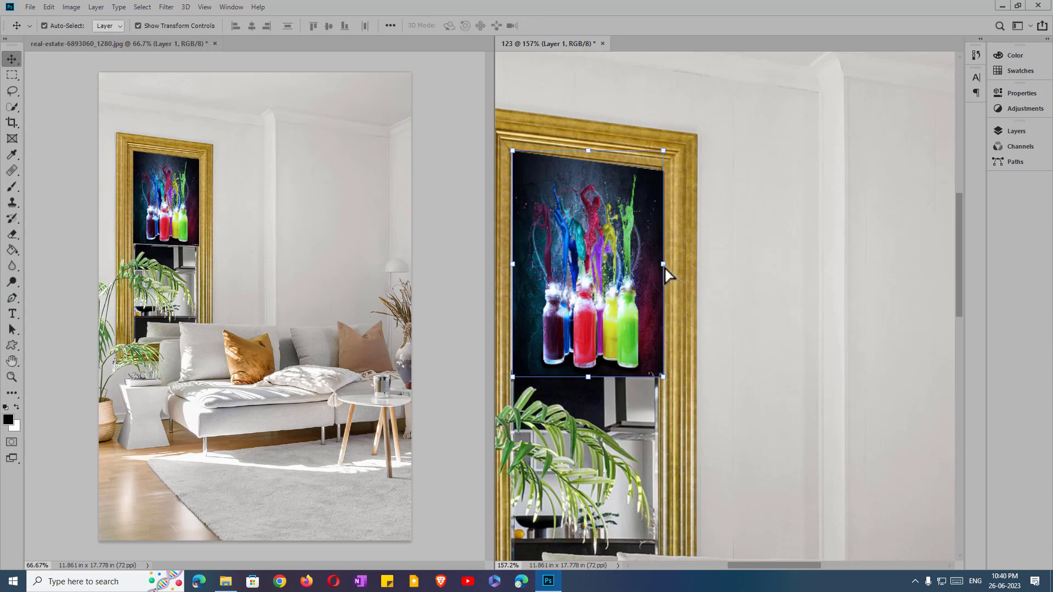
{"action": "left_click_drag", "start_coordinate": [664, 267], "coordinate": [662, 269]}
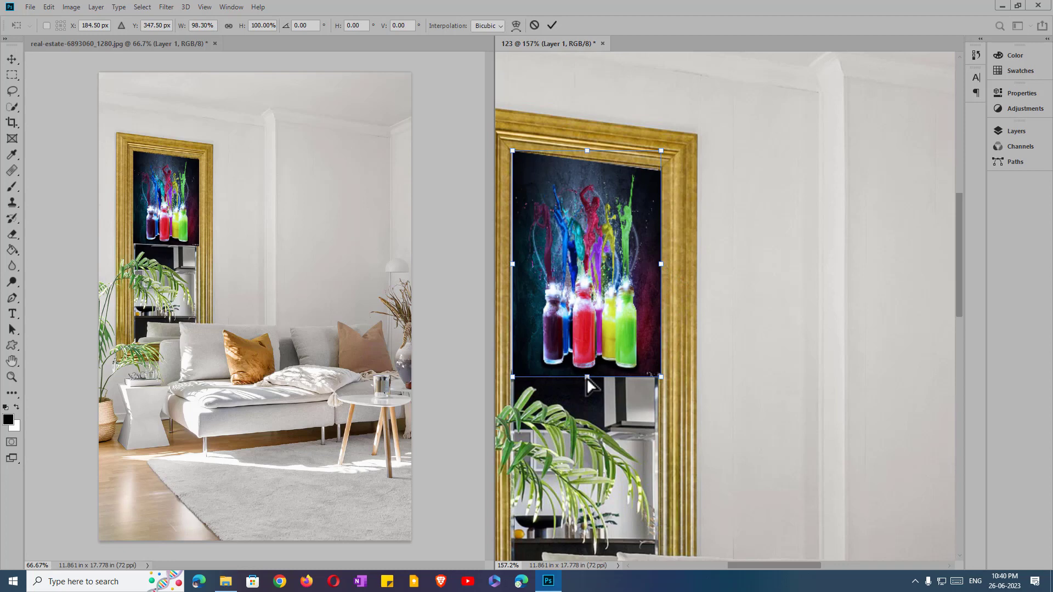
{"action": "left_click_drag", "start_coordinate": [587, 377], "coordinate": [586, 372]}
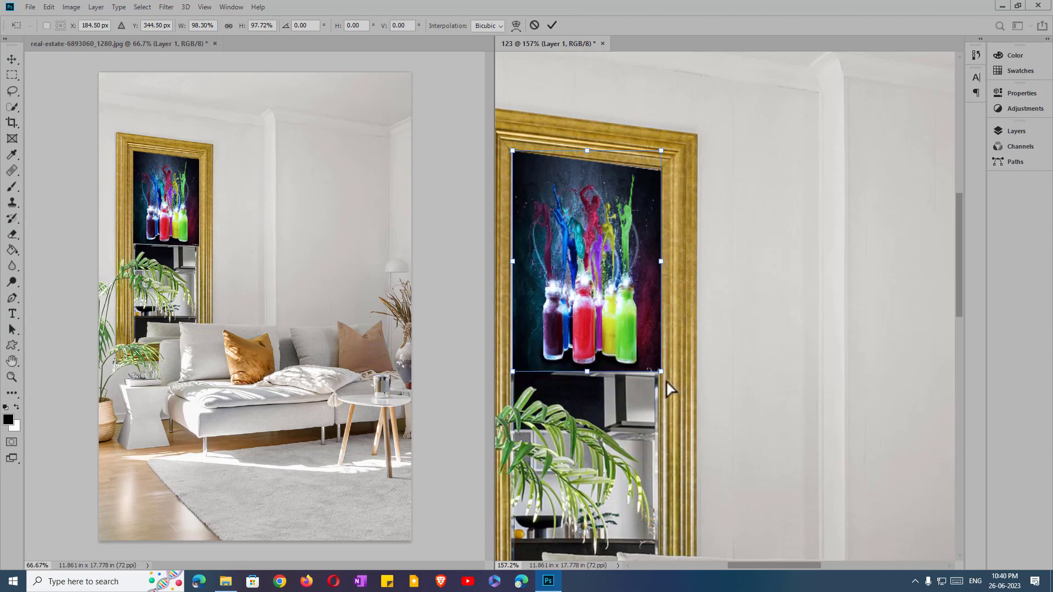
- Distort the picture's lower-right corner slightly downward, skewing the bottom edge about 1.9°, and apply the transform
{"action": "right_click", "coordinate": [629, 294]}
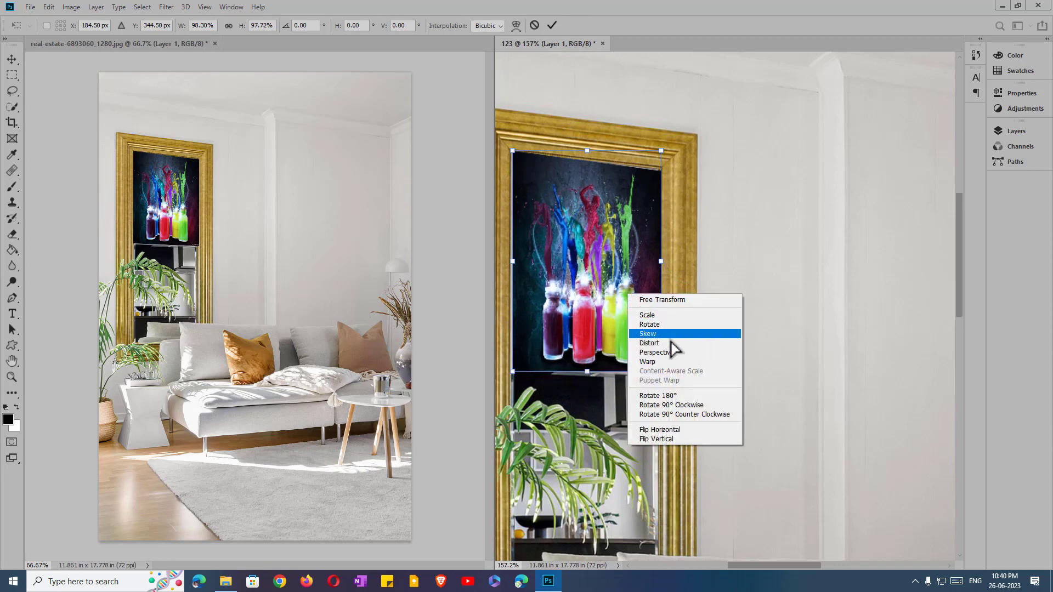
{"action": "left_click", "coordinate": [672, 344]}
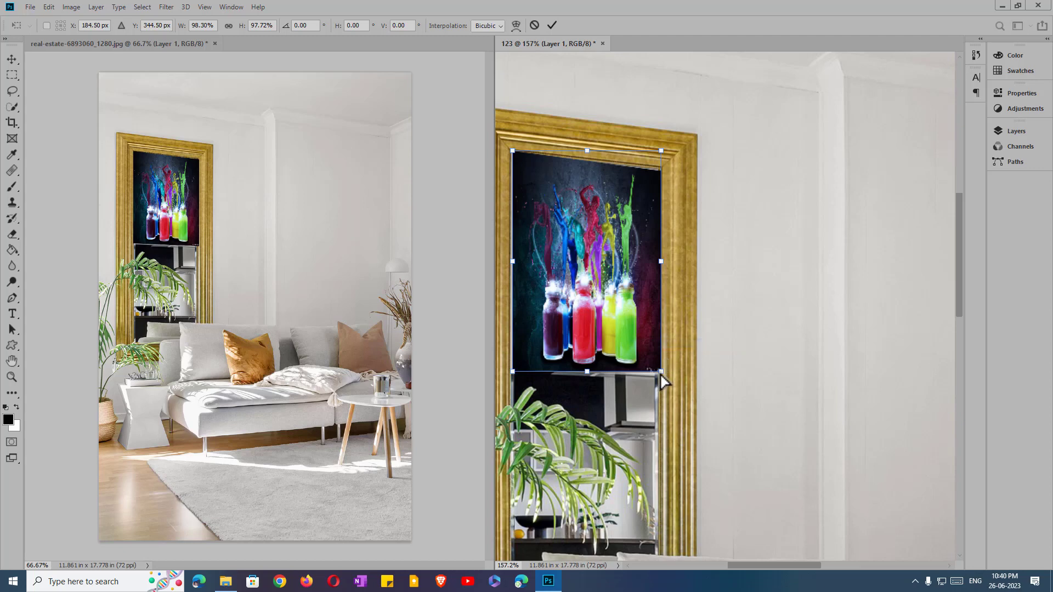
{"action": "left_click_drag", "start_coordinate": [661, 375], "coordinate": [658, 380]}
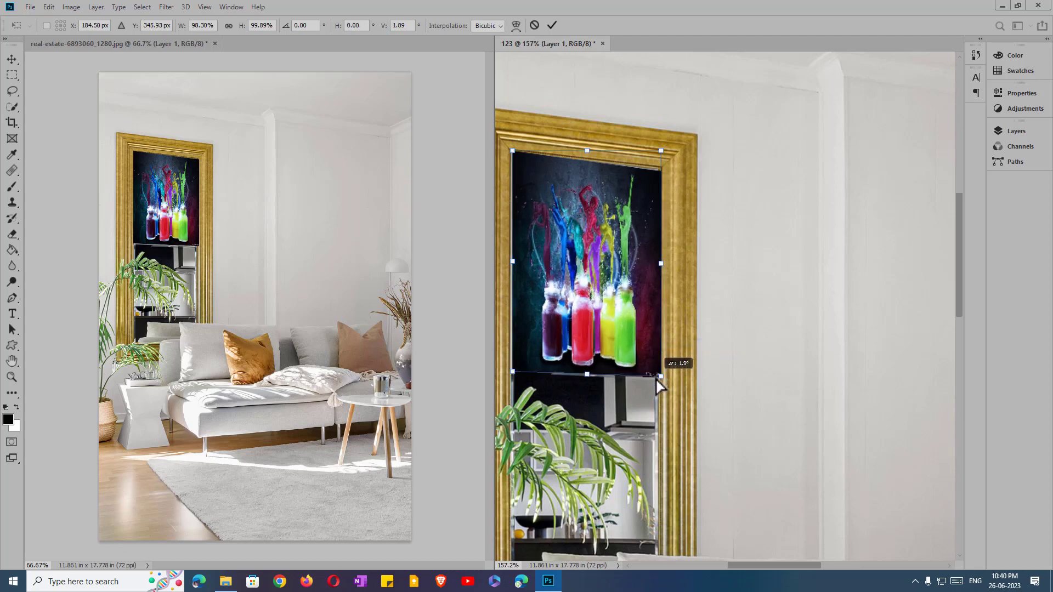
{"action": "left_click", "coordinate": [552, 26]}
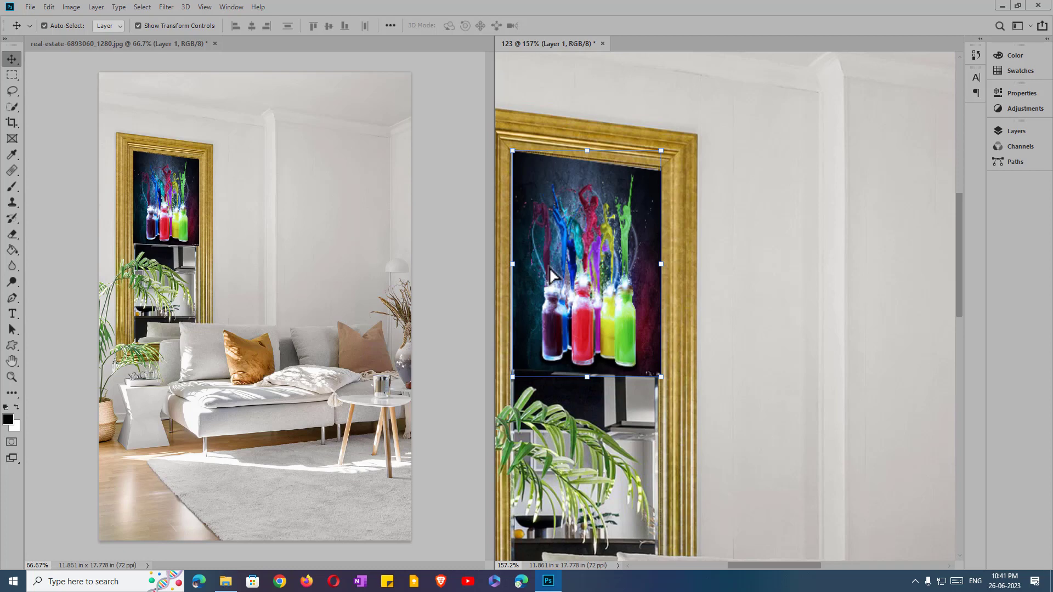
- Close document 123 and real-estate-6893060_1280.jpg without saving either one
{"action": "left_click", "coordinate": [602, 44]}
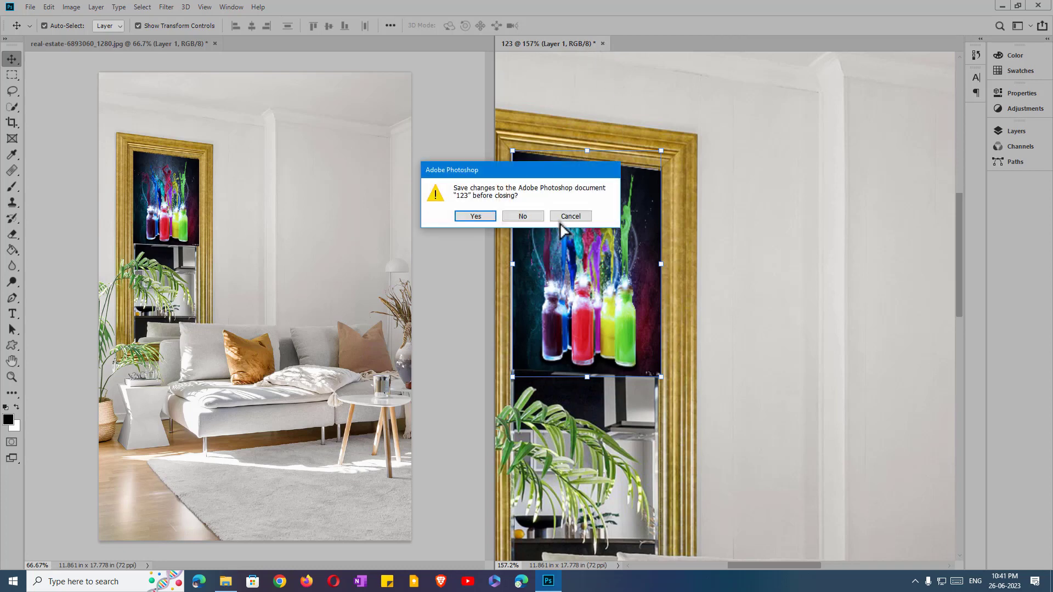
{"action": "left_click", "coordinate": [521, 217]}
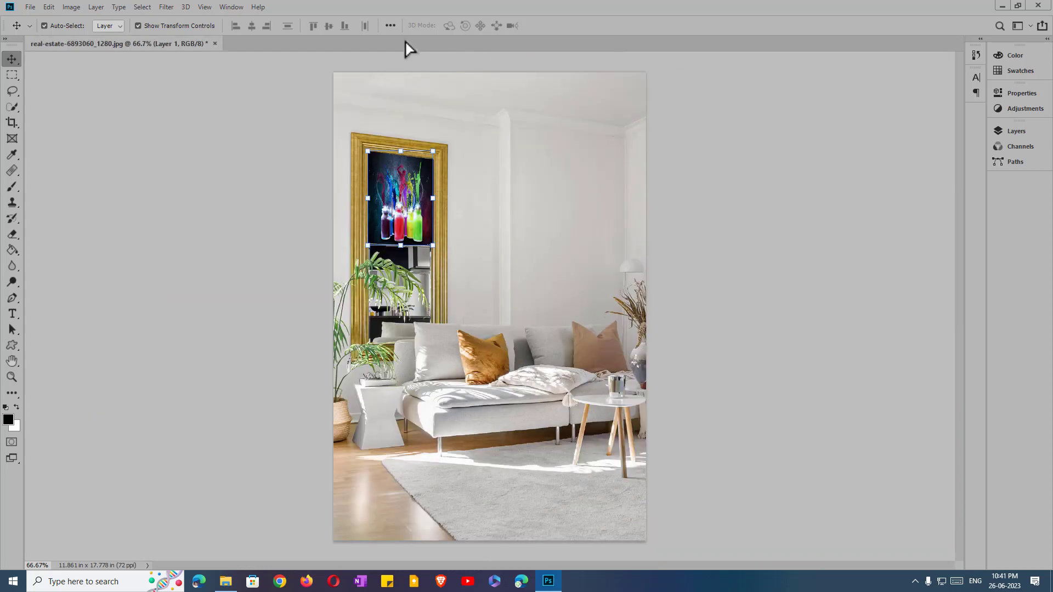
{"action": "left_click", "coordinate": [215, 43]}
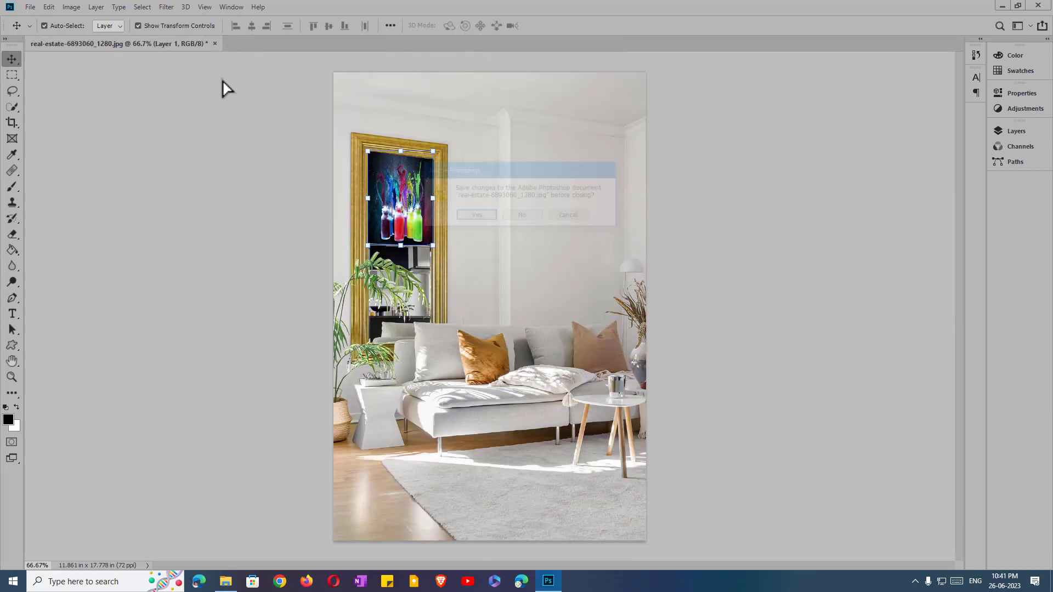
{"action": "left_click", "coordinate": [522, 216]}
- Switch to File Explorer and open workplace-5517762_1280 from the lesson 5 folder with Adobe Photoshop CC 2019
{"action": "left_click", "coordinate": [226, 583]}
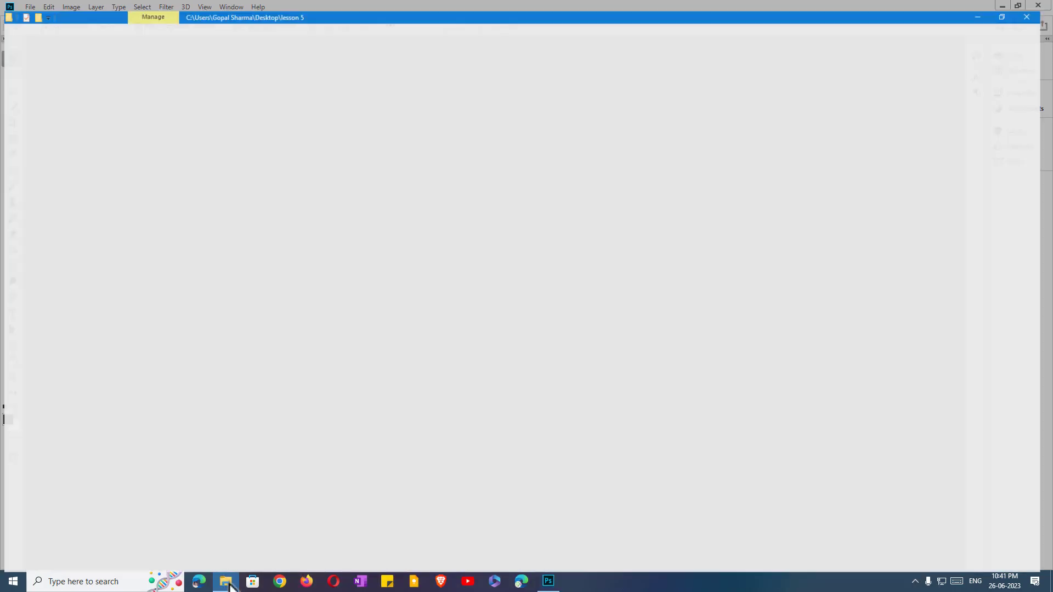
{"action": "left_click", "coordinate": [243, 218]}
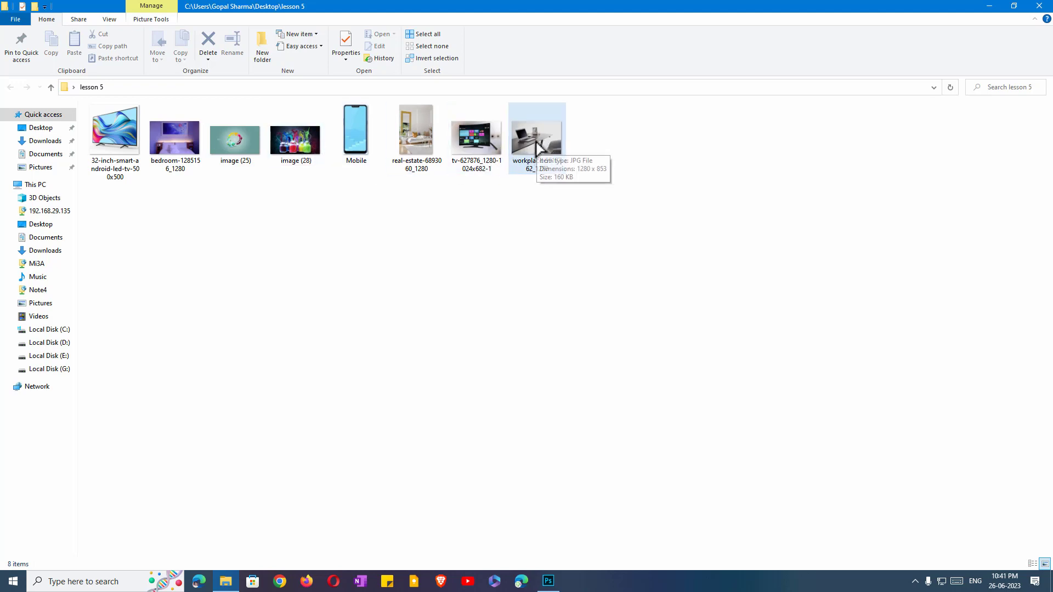
{"action": "right_click", "coordinate": [536, 137]}
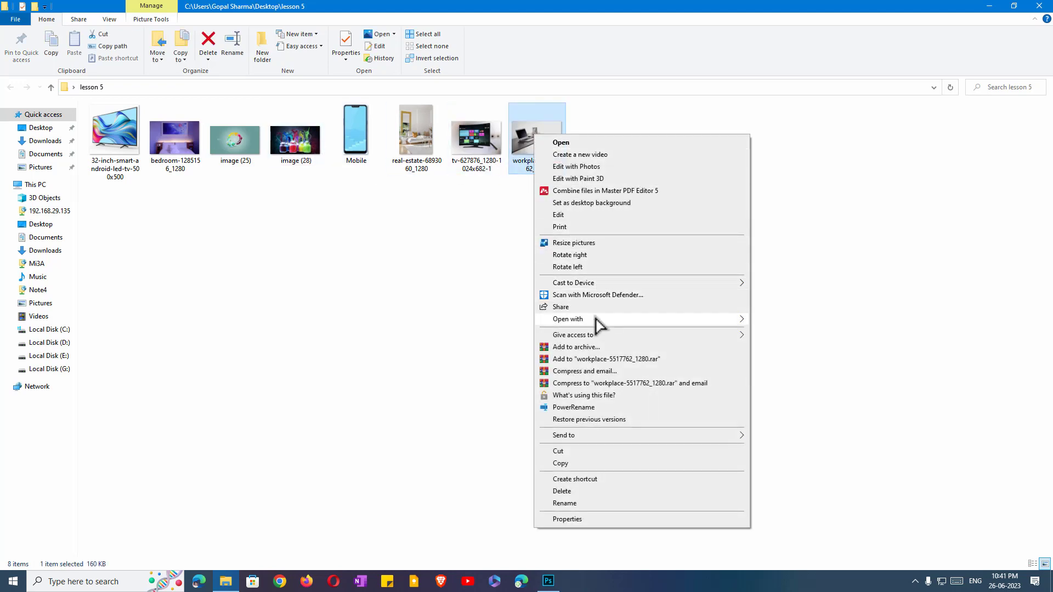
{"action": "mouse_move", "coordinate": [597, 324]}
{"action": "left_click", "coordinate": [790, 320]}
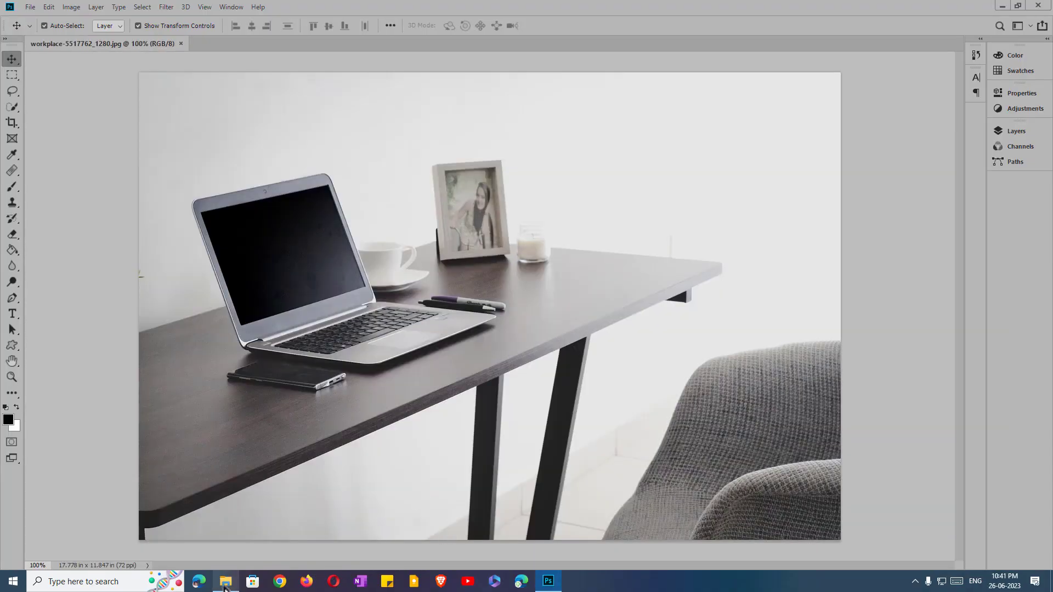
- Return to the lesson 5 folder in File Explorer and open image (25) with Adobe Photoshop CC 2019
{"action": "left_click", "coordinate": [236, 583]}
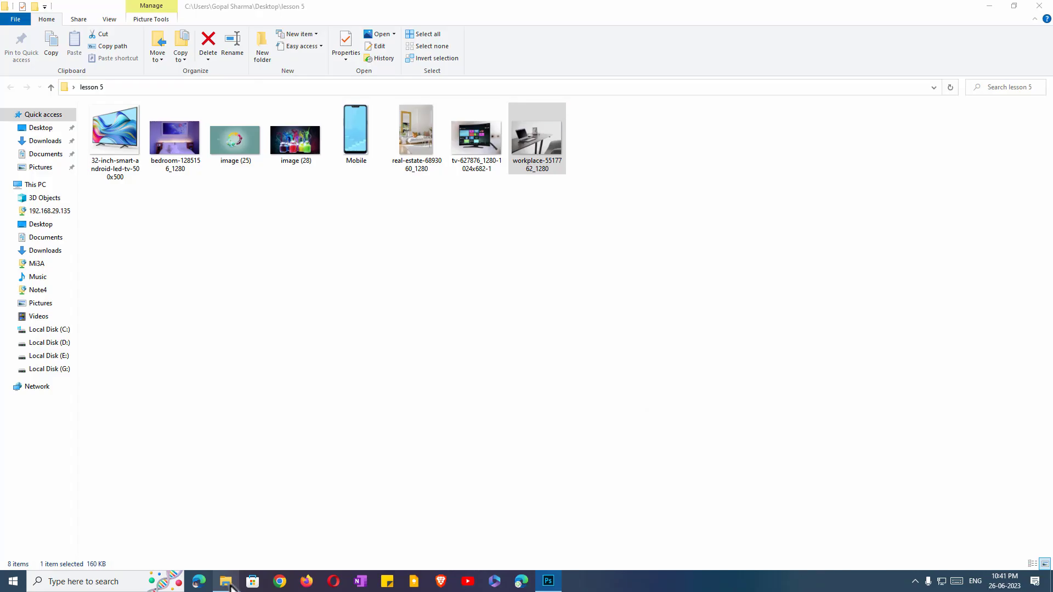
{"action": "right_click", "coordinate": [241, 139]}
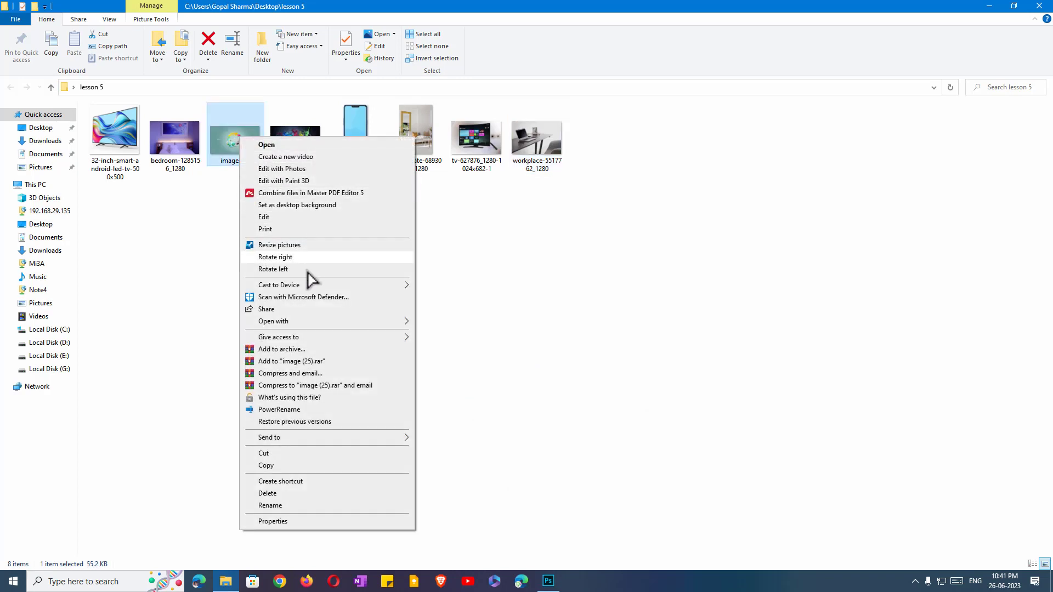
{"action": "mouse_move", "coordinate": [328, 321]}
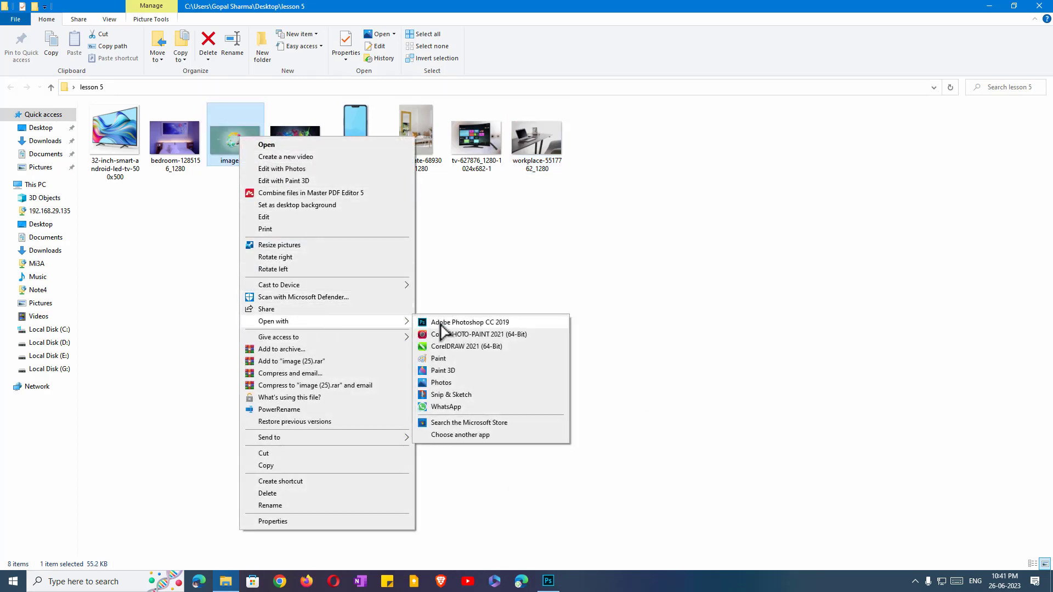
{"action": "left_click", "coordinate": [442, 323]}
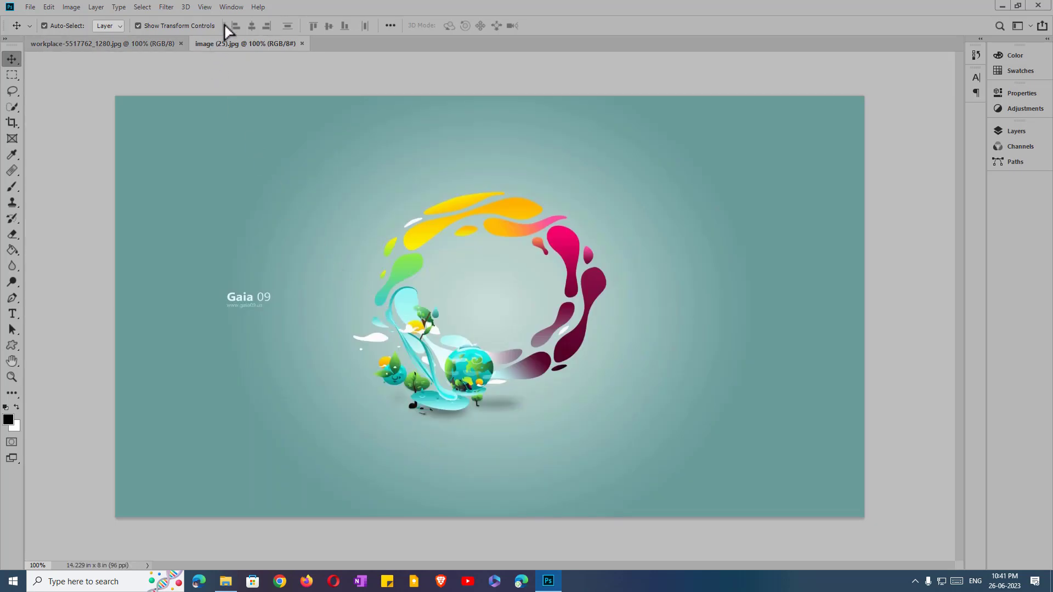
- Arrange image (25).jpg and workplace-5517762_1280.jpg side by side in a 2-up Vertical layout
{"action": "left_click", "coordinate": [229, 7]}
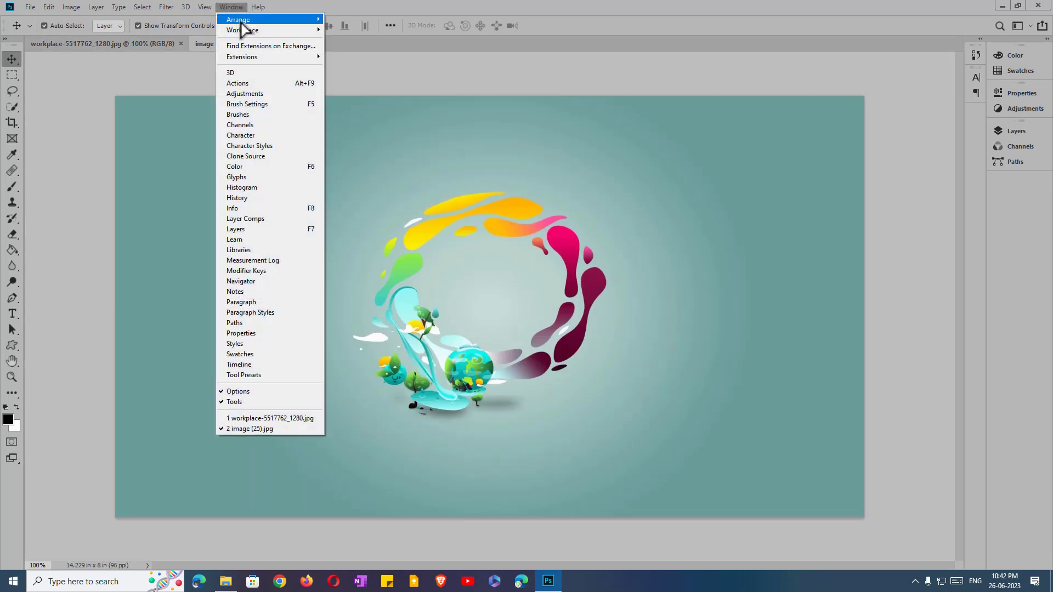
{"action": "mouse_move", "coordinate": [288, 20]}
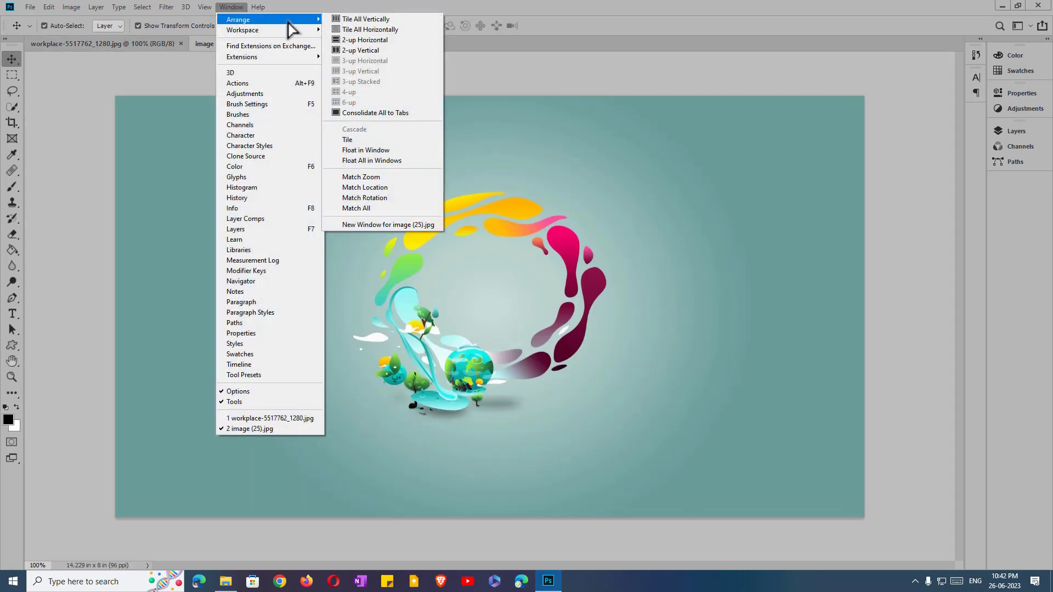
{"action": "left_click", "coordinate": [386, 51]}
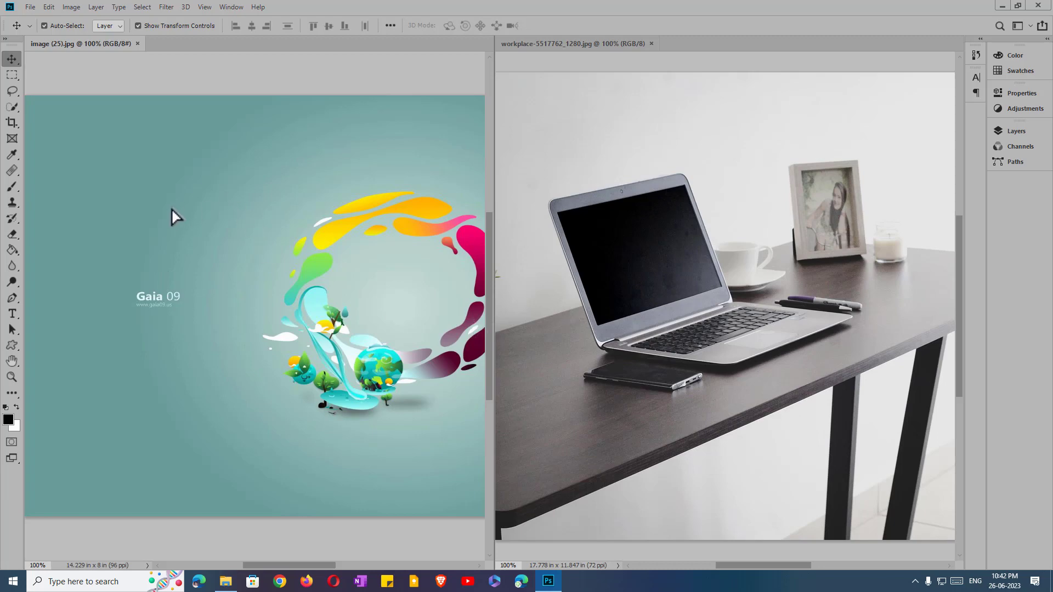
- Unlock the Background layer of image (25).jpg and copy it into workplace-5517762_1280.jpg, closing image (25).jpg without saving
{"action": "left_click", "coordinate": [1010, 133]}
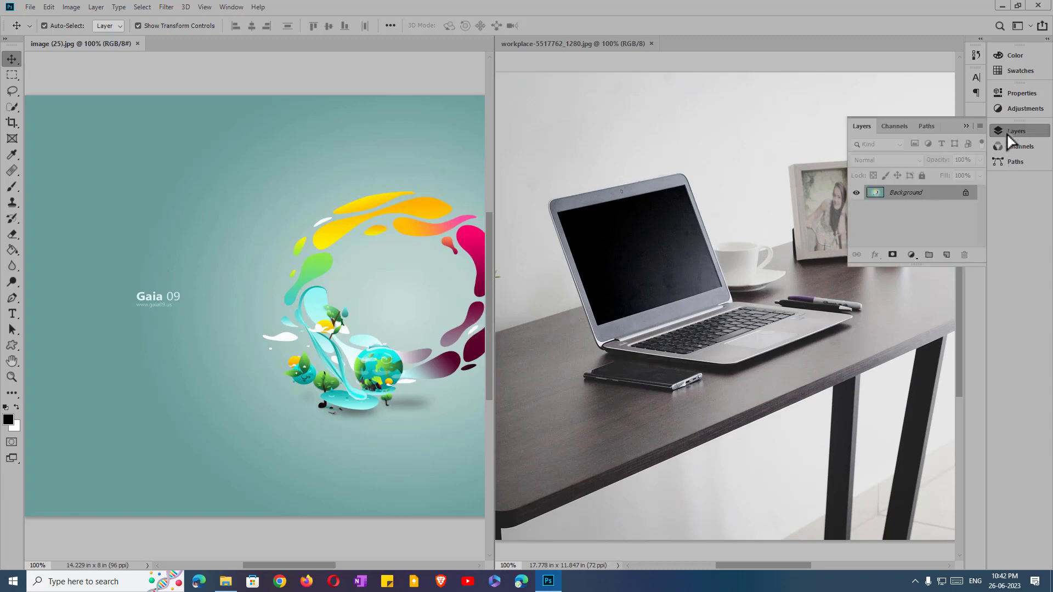
{"action": "left_click", "coordinate": [966, 194]}
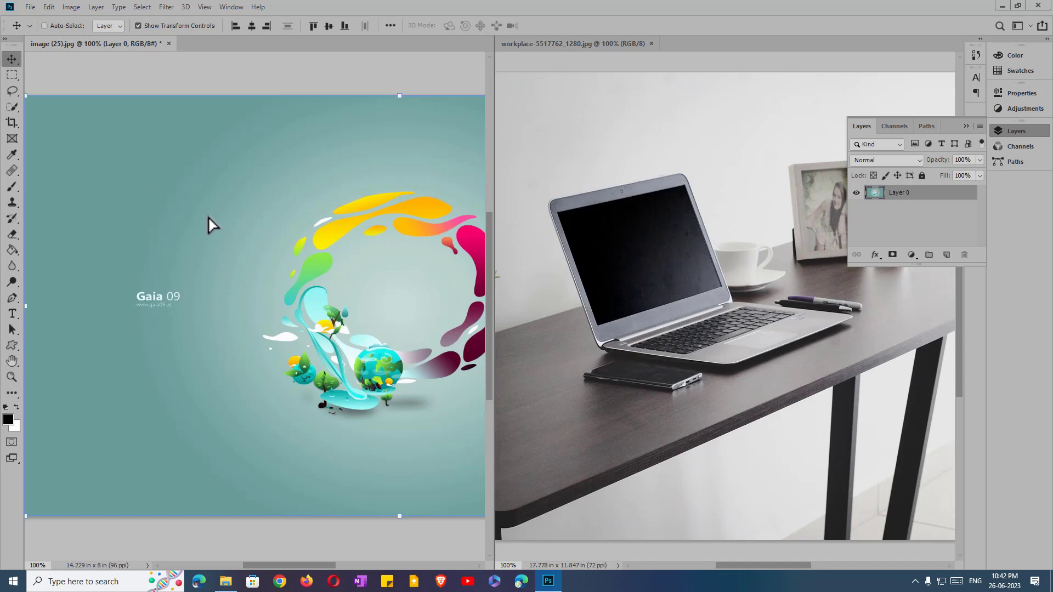
{"action": "key", "text": "ctrl"}
{"action": "left_click", "coordinate": [596, 241]}
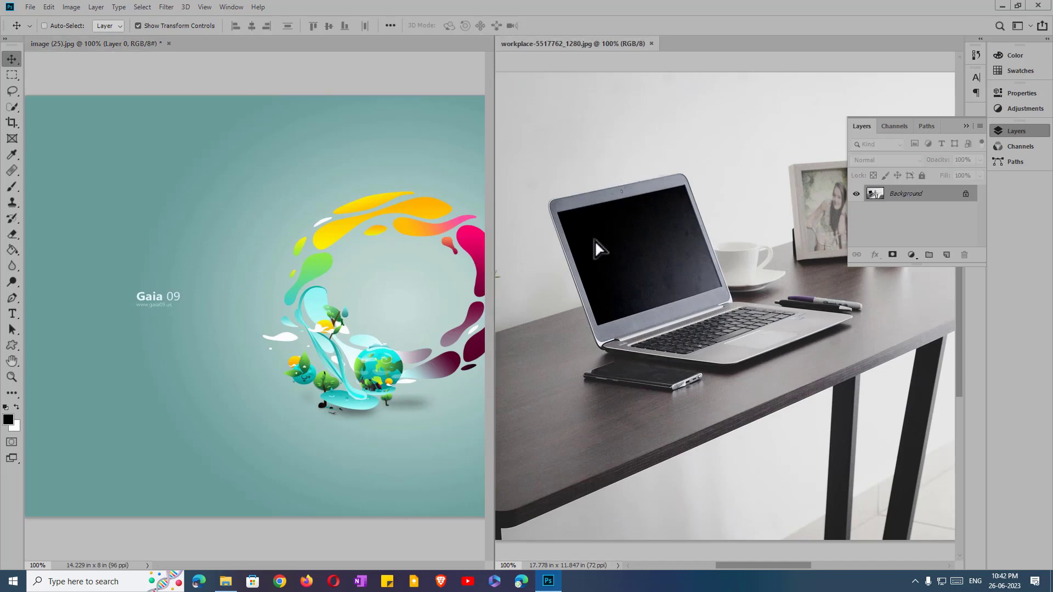
{"action": "key", "text": "ctrl+v"}
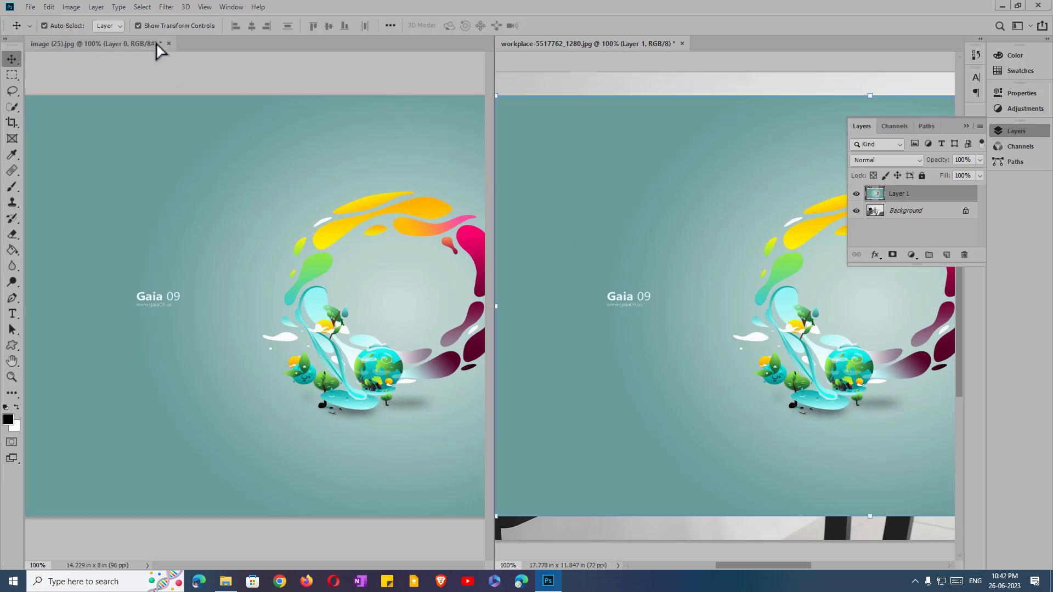
{"action": "left_click", "coordinate": [169, 44]}
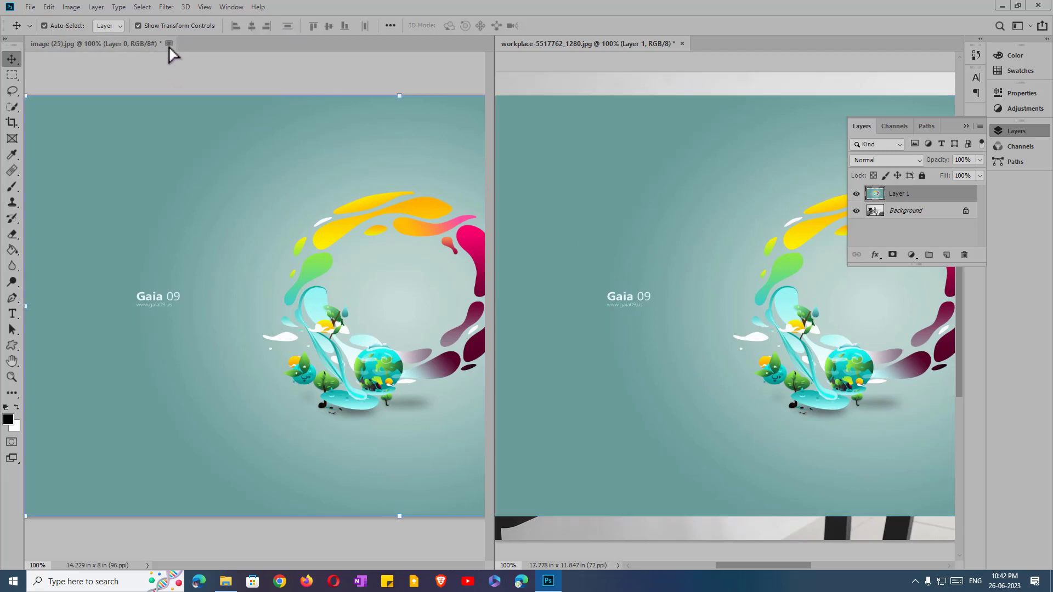
{"action": "left_click", "coordinate": [522, 217]}
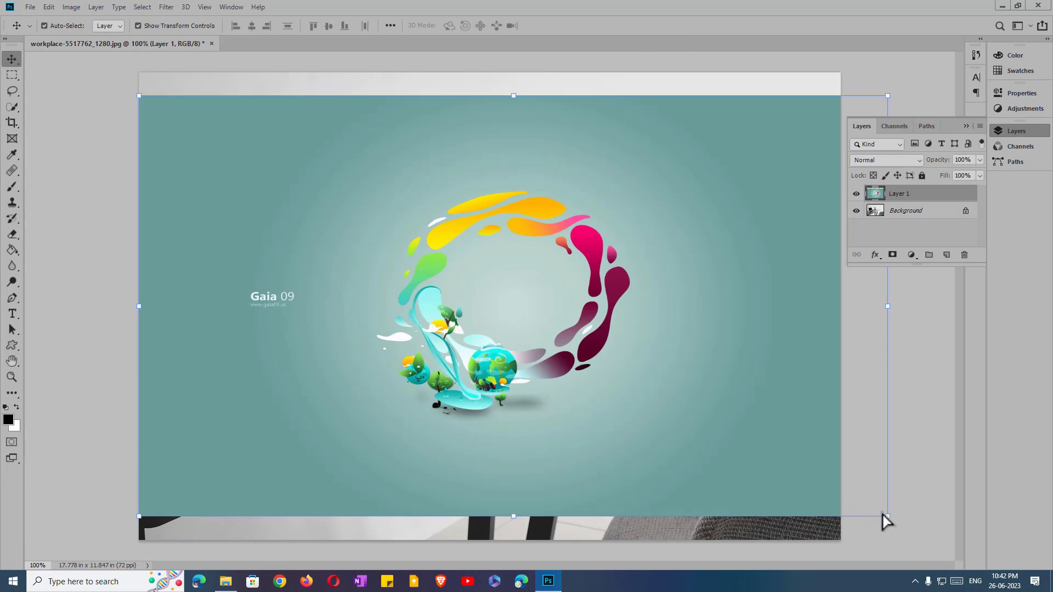
- Scale the pasted Layer 1 down to about 28% and place it over the laptop screen, applying the transform
{"action": "left_click_drag", "start_coordinate": [889, 518], "coordinate": [308, 269]}
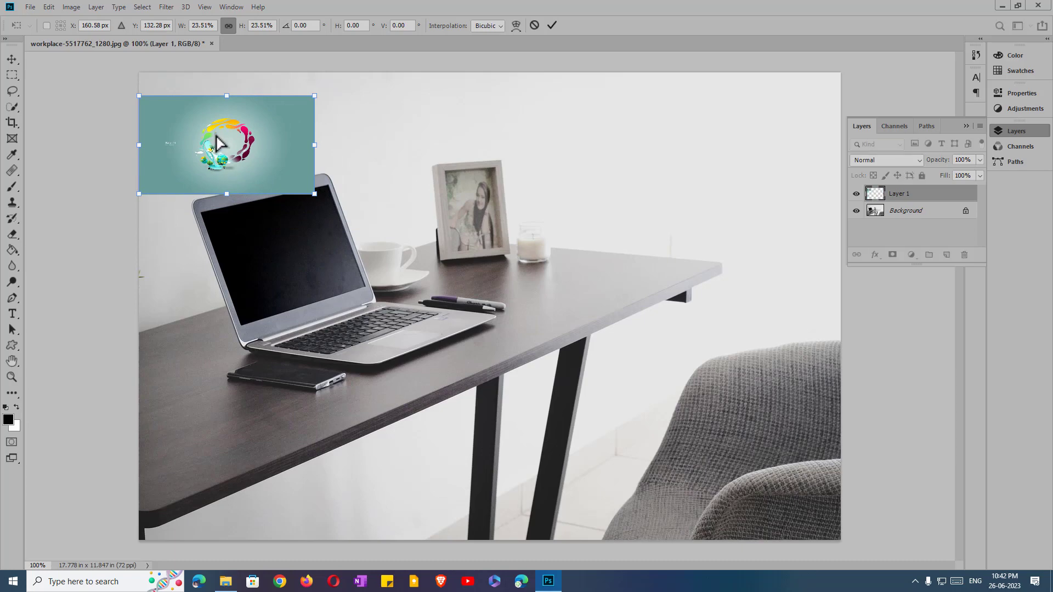
{"action": "left_click_drag", "start_coordinate": [215, 138], "coordinate": [318, 266]}
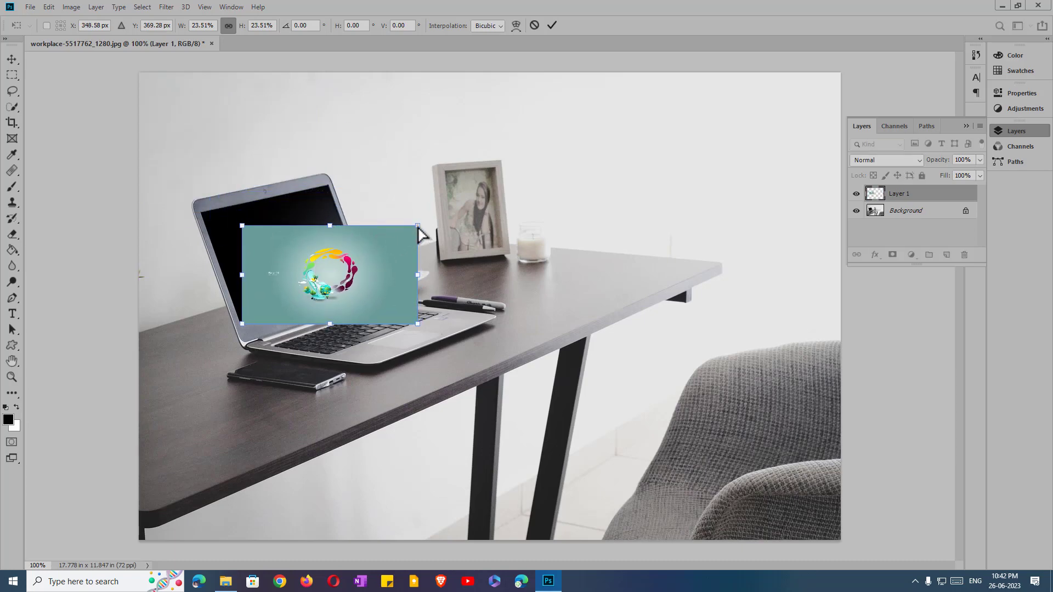
{"action": "left_click_drag", "start_coordinate": [418, 227], "coordinate": [444, 188]}
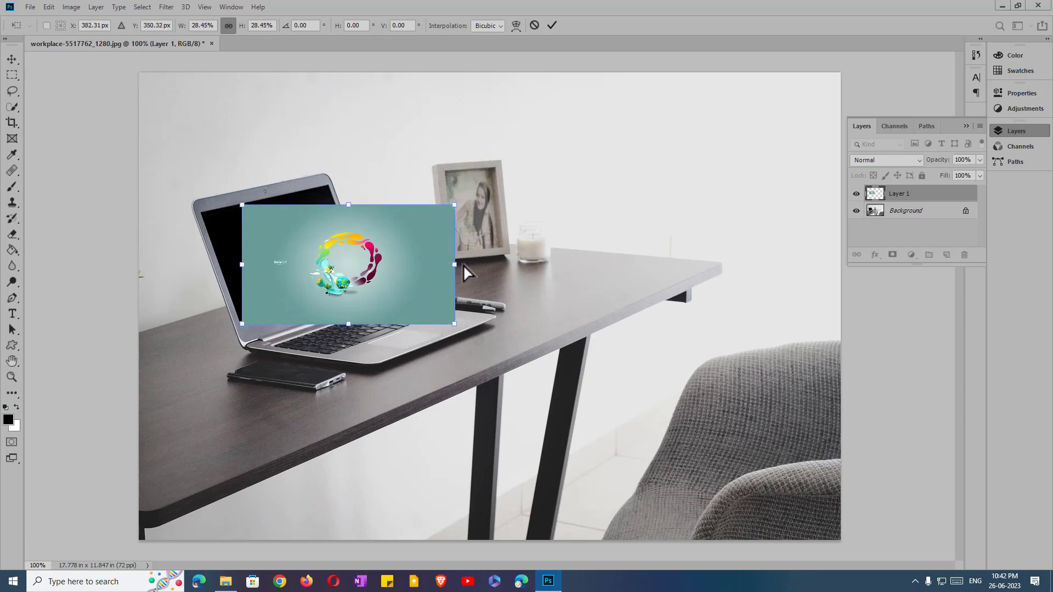
{"action": "left_click", "coordinate": [552, 25]}
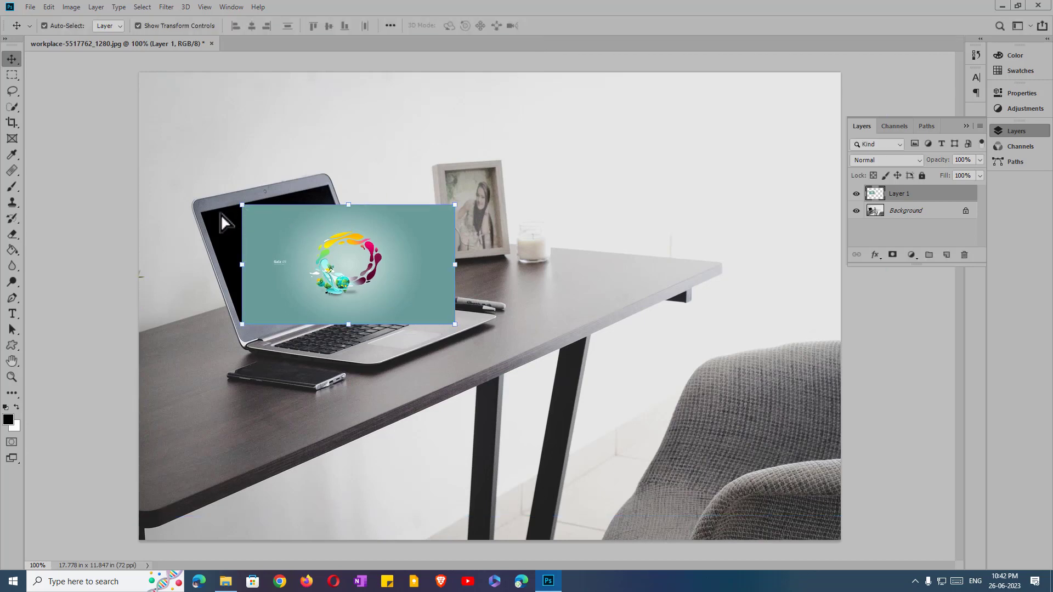
- Distort Layer 1 with Free Transform so its upper-left corner meets the laptop screen's upper-left corner, and apply it
{"action": "right_click", "coordinate": [279, 235]}
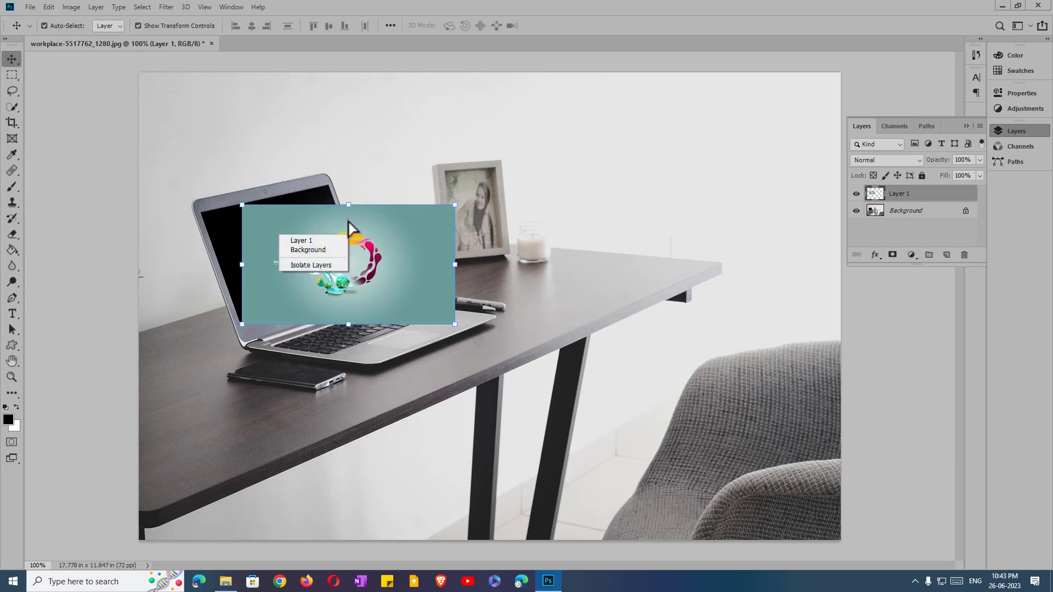
{"action": "left_click", "coordinate": [242, 205]}
{"action": "key", "text": "ctrl+t"}
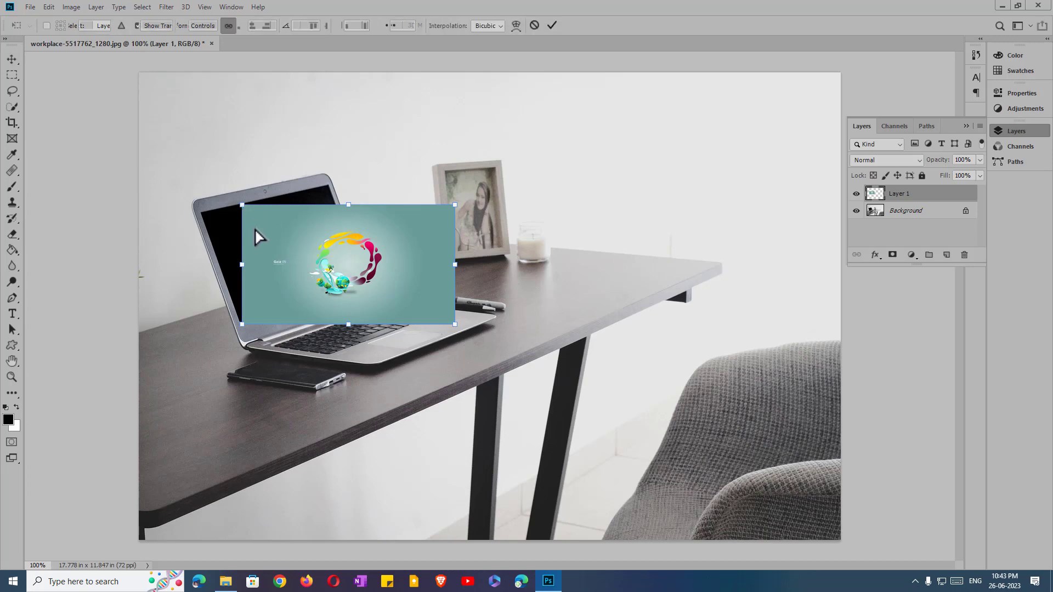
{"action": "right_click", "coordinate": [274, 239]}
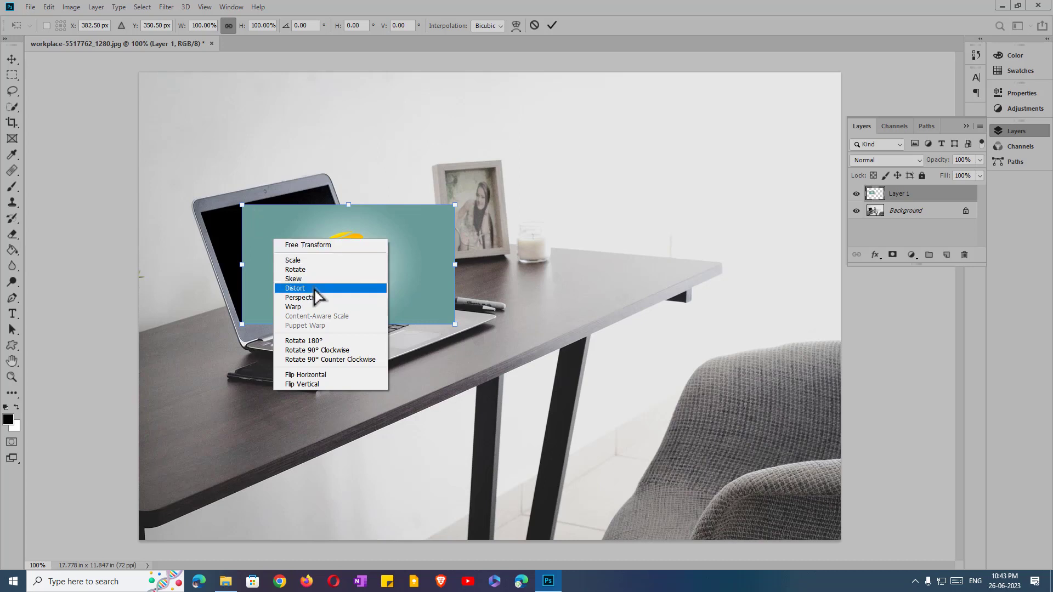
{"action": "left_click", "coordinate": [315, 289]}
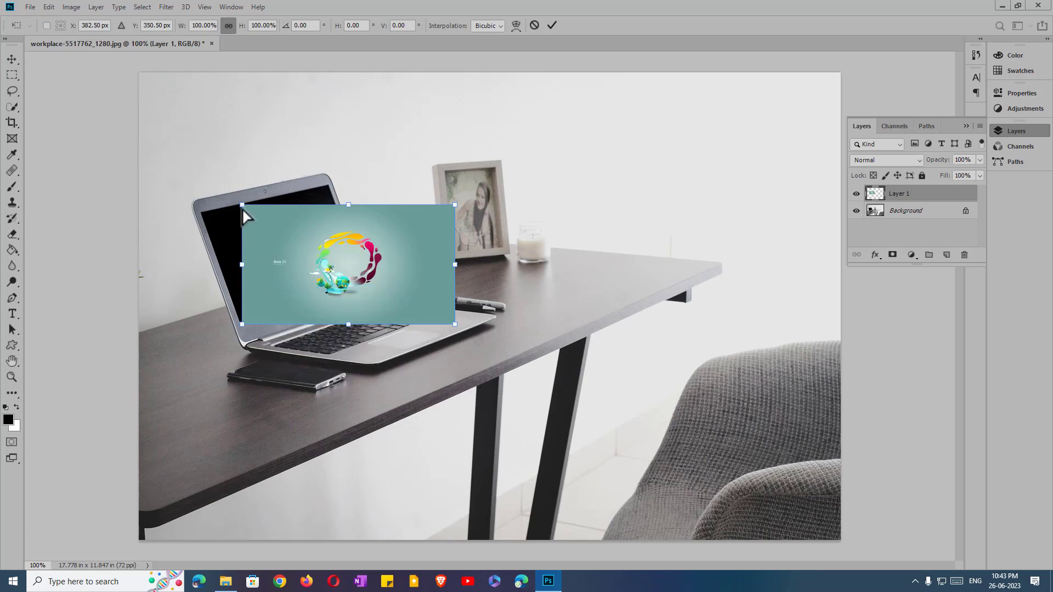
{"action": "left_click_drag", "start_coordinate": [242, 205], "coordinate": [199, 236]}
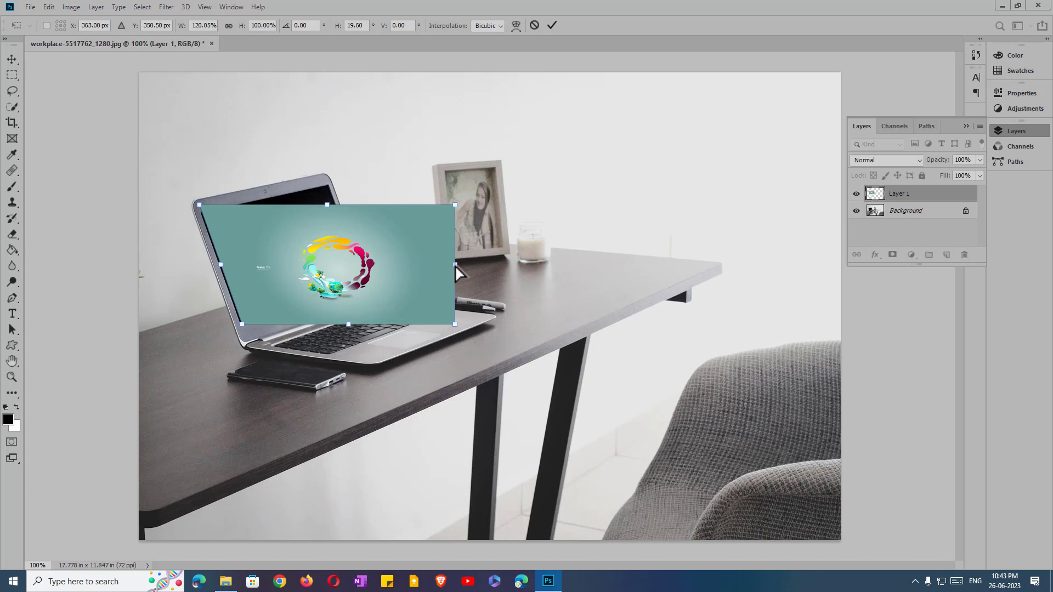
{"action": "left_click_drag", "start_coordinate": [456, 267], "coordinate": [456, 267]}
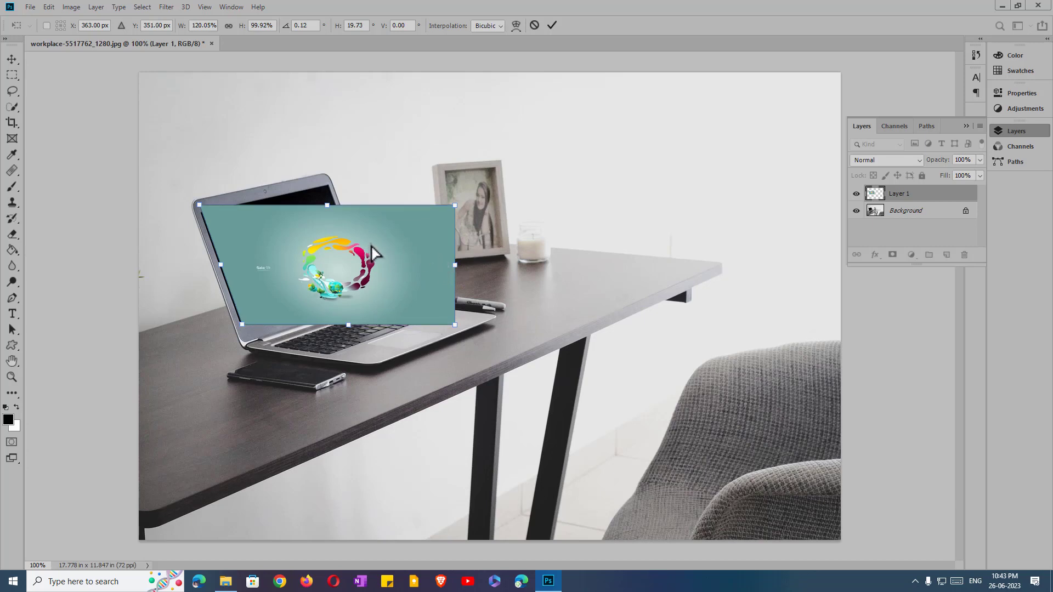
{"action": "left_click", "coordinate": [551, 26]}
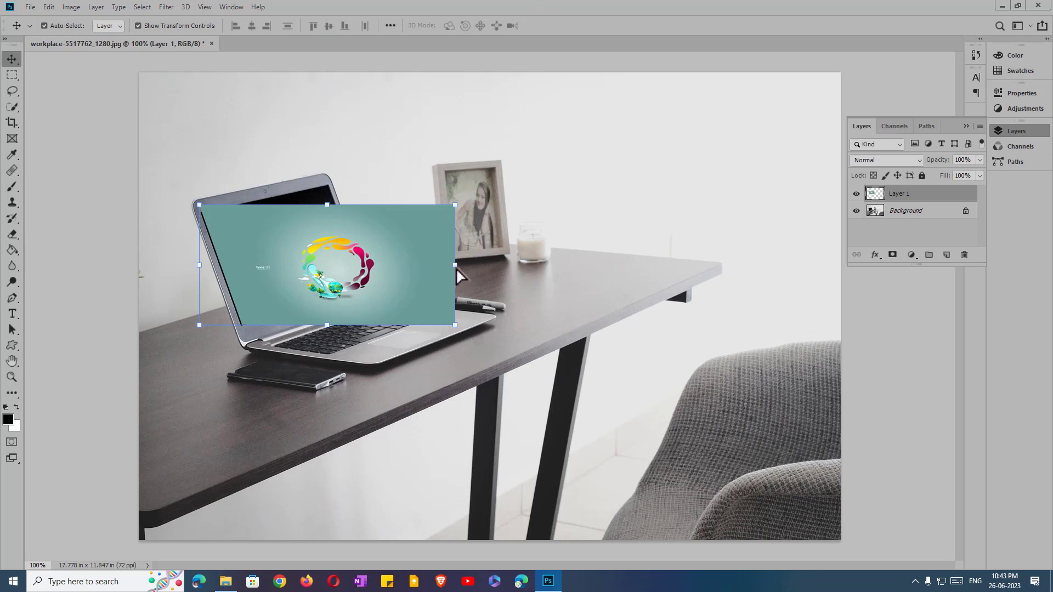
- Narrow Layer 1 to about 56% of its width and distort its right and lower-left corners toward the laptop screen's edges
{"action": "left_click_drag", "start_coordinate": [456, 268], "coordinate": [346, 240]}
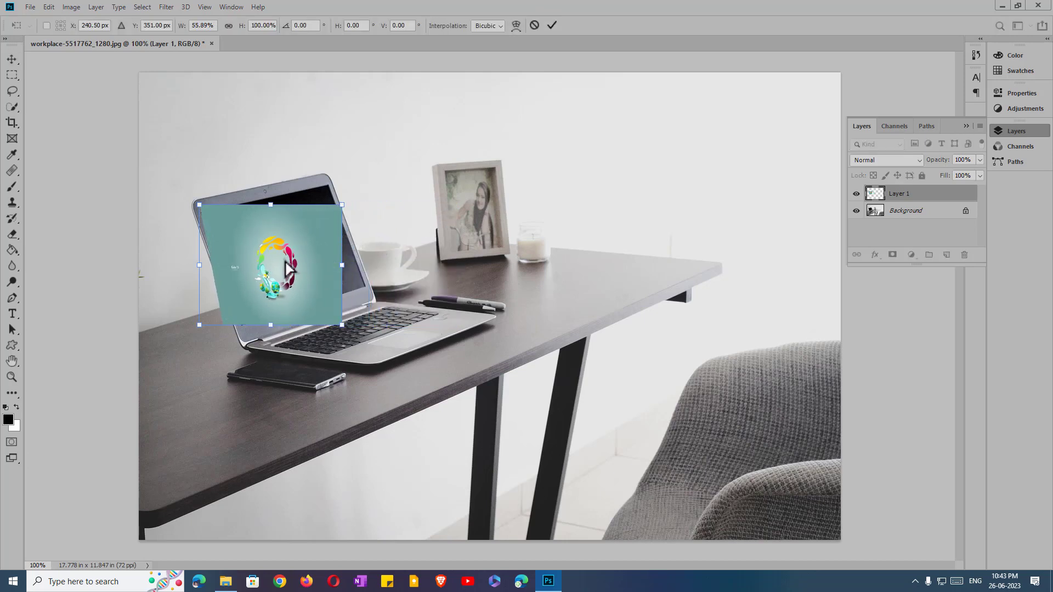
{"action": "right_click", "coordinate": [287, 238]}
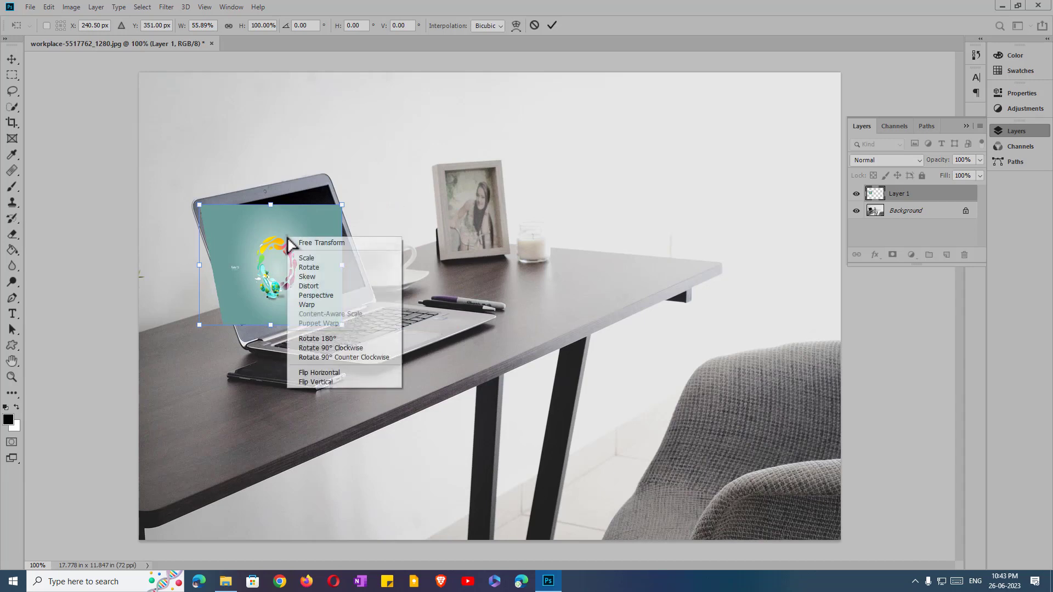
{"action": "left_click", "coordinate": [341, 288]}
{"action": "left_click_drag", "start_coordinate": [341, 206], "coordinate": [324, 206]}
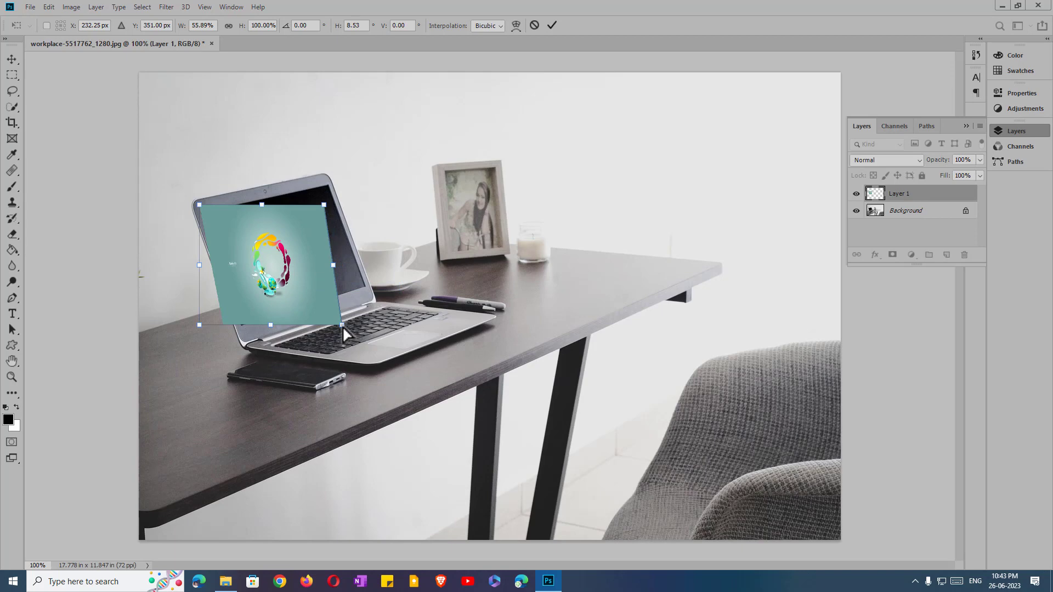
{"action": "left_click_drag", "start_coordinate": [341, 325], "coordinate": [336, 286]}
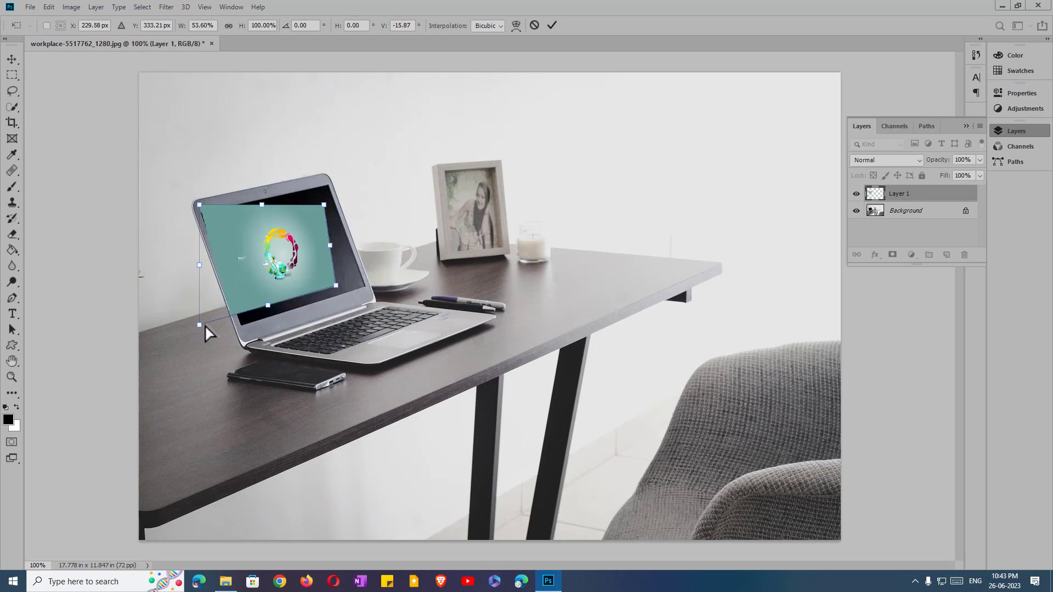
{"action": "left_click_drag", "start_coordinate": [198, 326], "coordinate": [221, 341]}
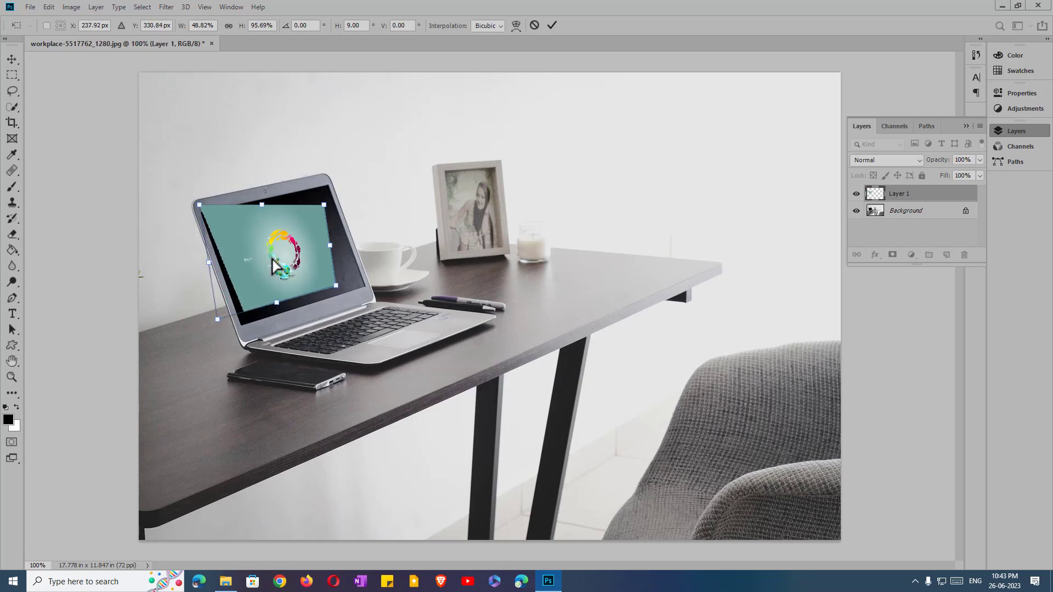
- Shift the distorted picture down on the laptop screen, pull its corners out to the screen's corners, and apply the transform
{"action": "scroll", "coordinate": [273, 260], "scroll_direction": "up", "scroll_amount": 5}
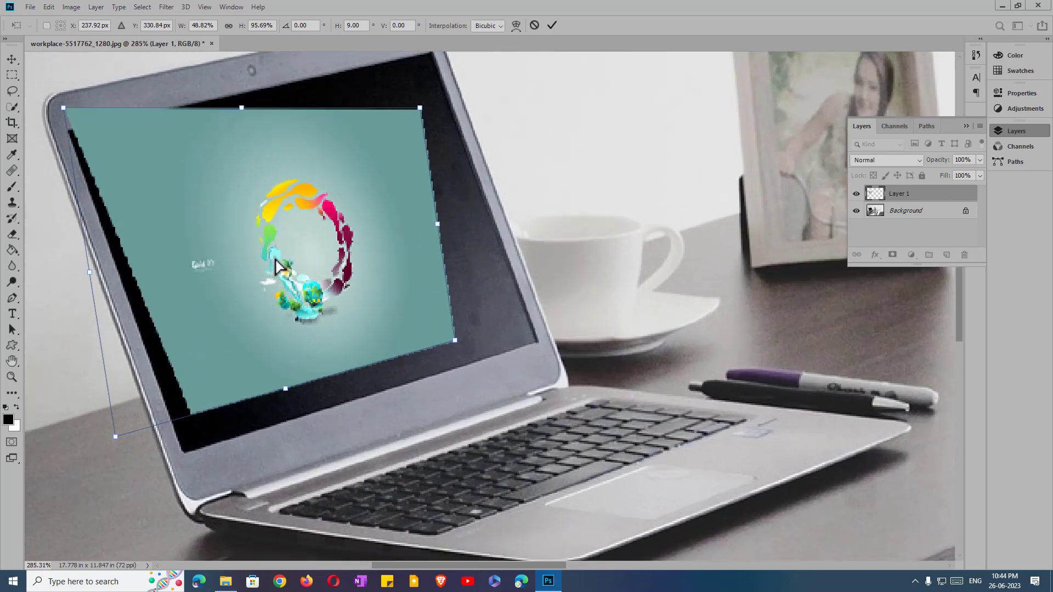
{"action": "mouse_move", "coordinate": [189, 176]}
{"action": "left_mouse_down"}
{"action": "mouse_move", "coordinate": [200, 205]}
{"action": "mouse_move", "coordinate": [193, 196]}
{"action": "left_mouse_up"}
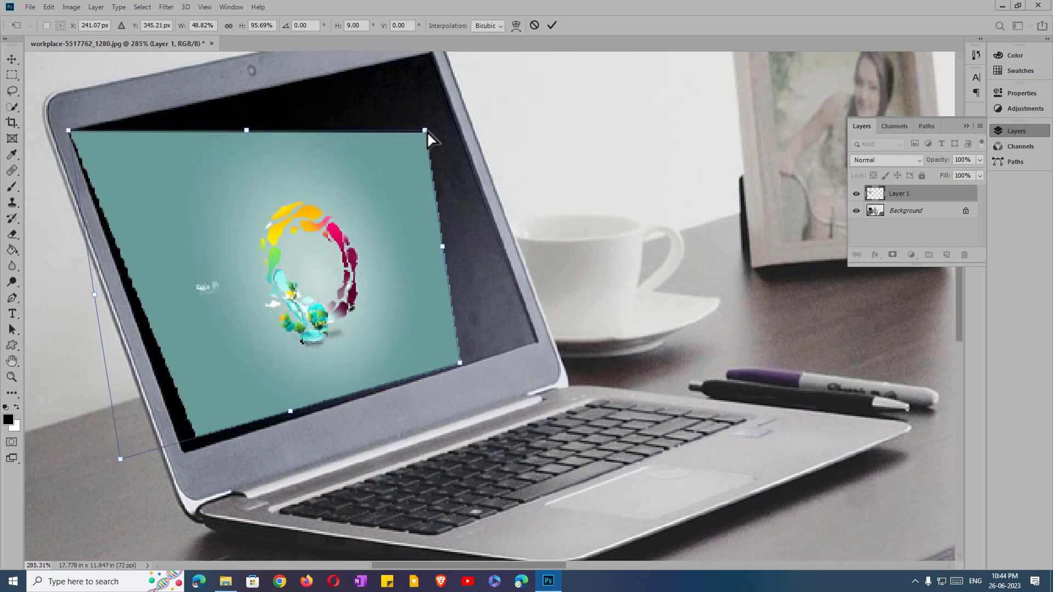
{"action": "left_click_drag", "start_coordinate": [426, 130], "coordinate": [431, 58]}
{"action": "left_click_drag", "start_coordinate": [459, 362], "coordinate": [536, 340]}
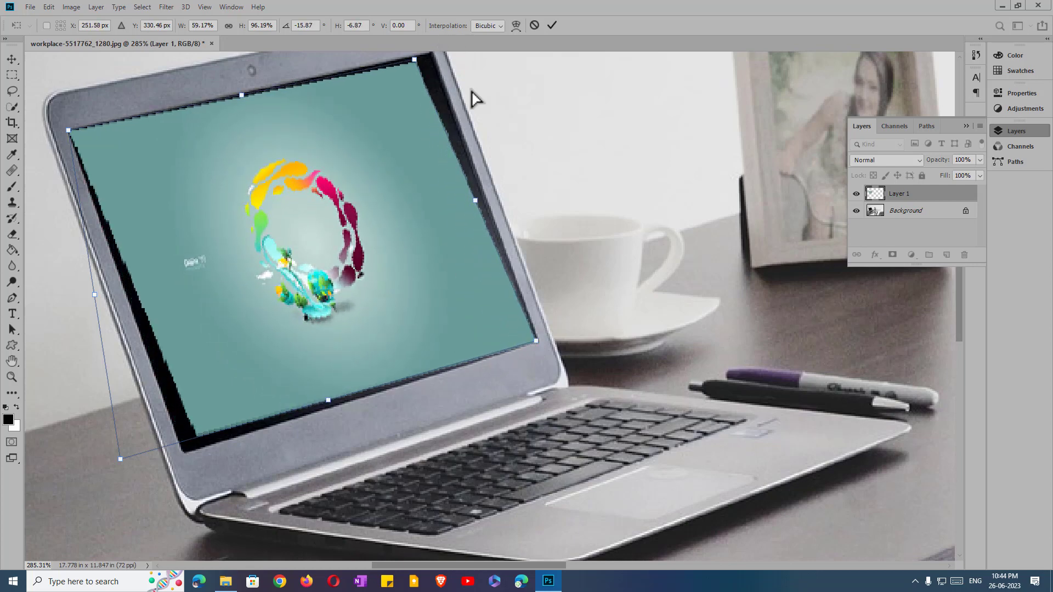
{"action": "mouse_move", "coordinate": [413, 62]}
{"action": "left_mouse_down"}
{"action": "mouse_move", "coordinate": [434, 53]}
{"action": "mouse_move", "coordinate": [428, 70]}
{"action": "left_mouse_up"}
{"action": "left_click_drag", "start_coordinate": [119, 476], "coordinate": [107, 493]}
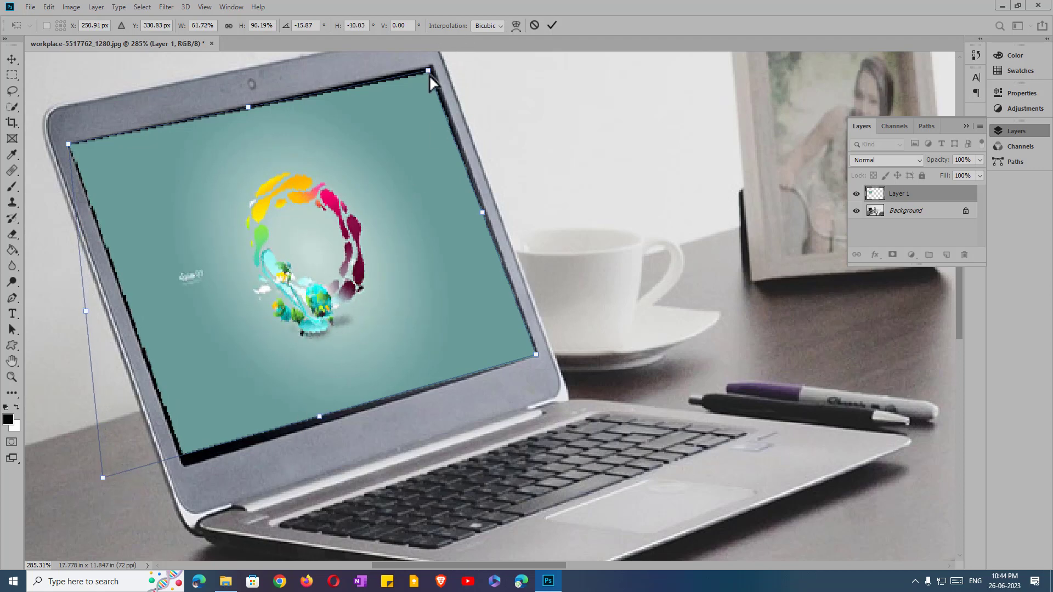
{"action": "left_click_drag", "start_coordinate": [430, 74], "coordinate": [433, 66]}
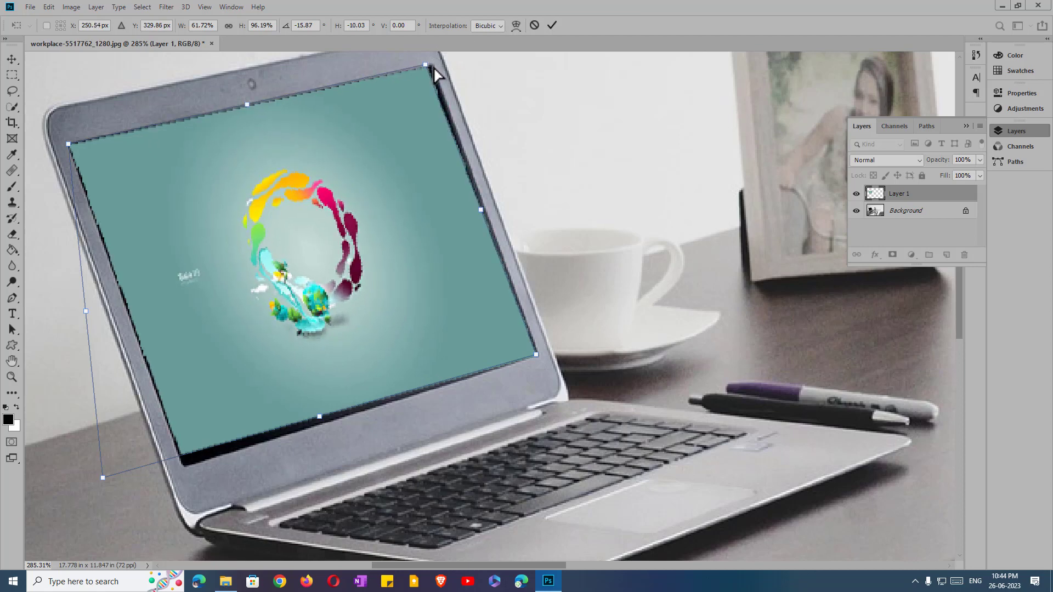
{"action": "left_click", "coordinate": [552, 25]}
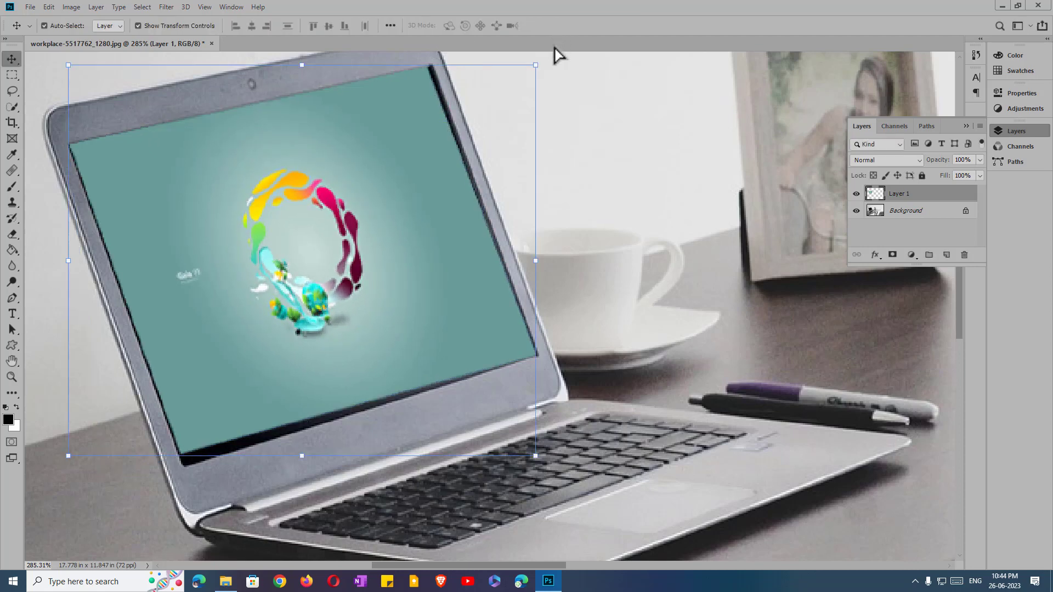
- Distort Layer 1 again, lowering the lower-left corner and nudging the upper-right corner outward to cover the remaining black gaps, and apply it
{"action": "right_click", "coordinate": [349, 199]}
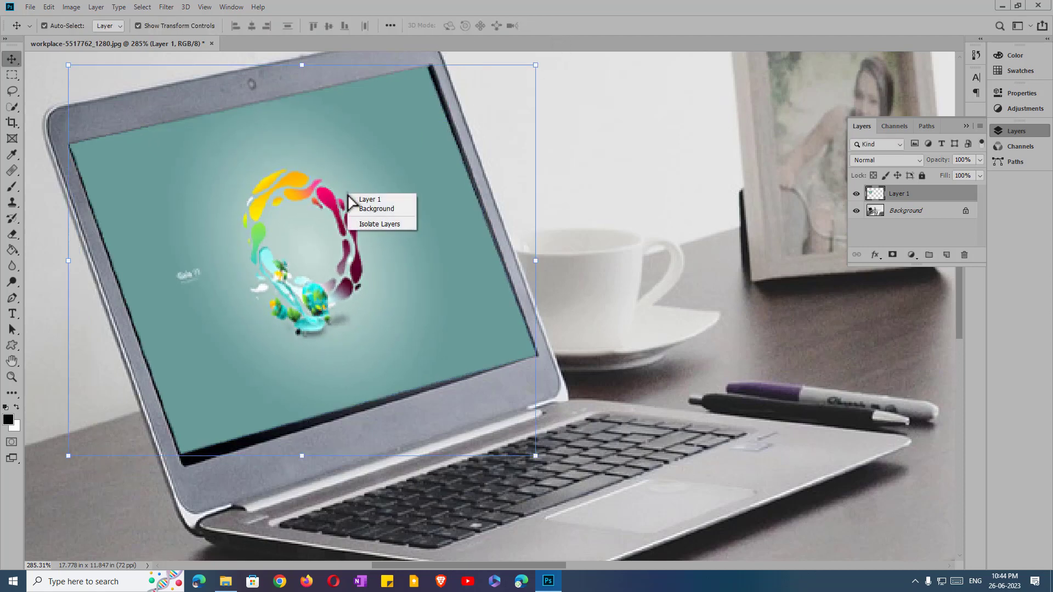
{"action": "left_click", "coordinate": [536, 70]}
{"action": "key", "text": "ctrl+t"}
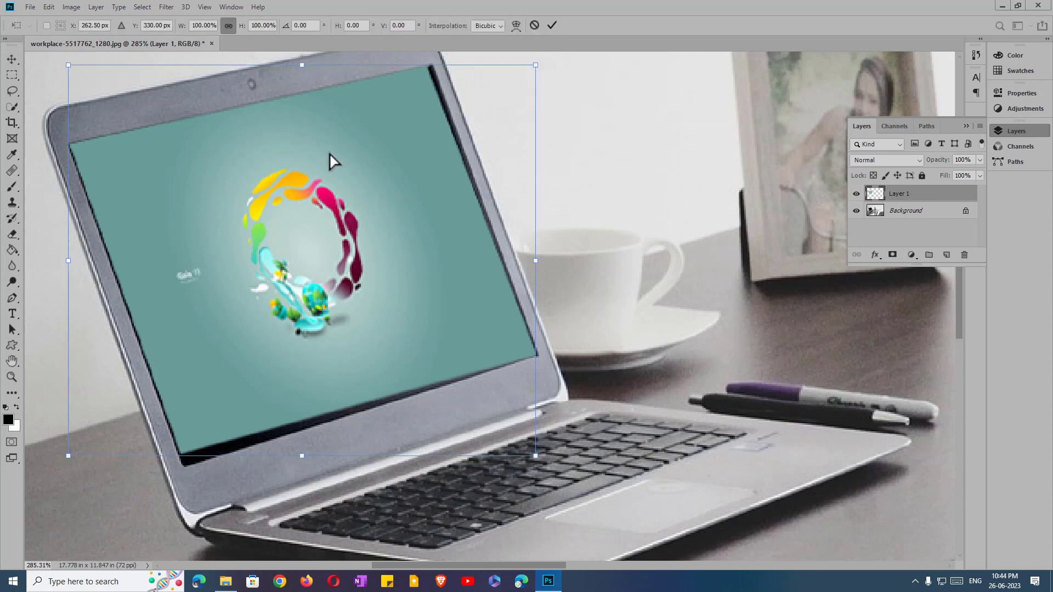
{"action": "right_click", "coordinate": [331, 154]}
{"action": "left_click", "coordinate": [378, 202]}
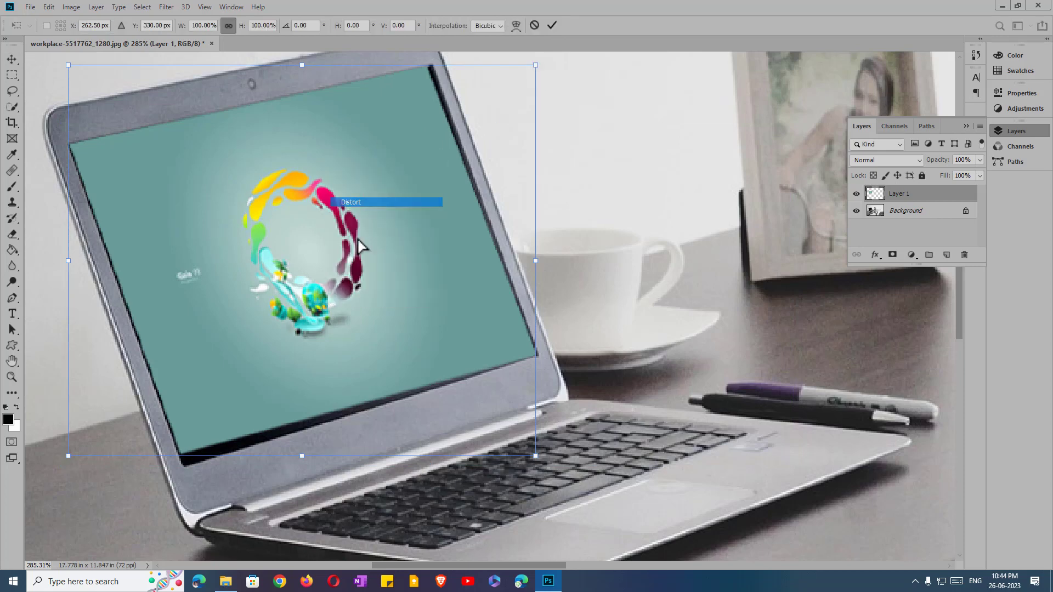
{"action": "left_click_drag", "start_coordinate": [70, 458], "coordinate": [68, 472]}
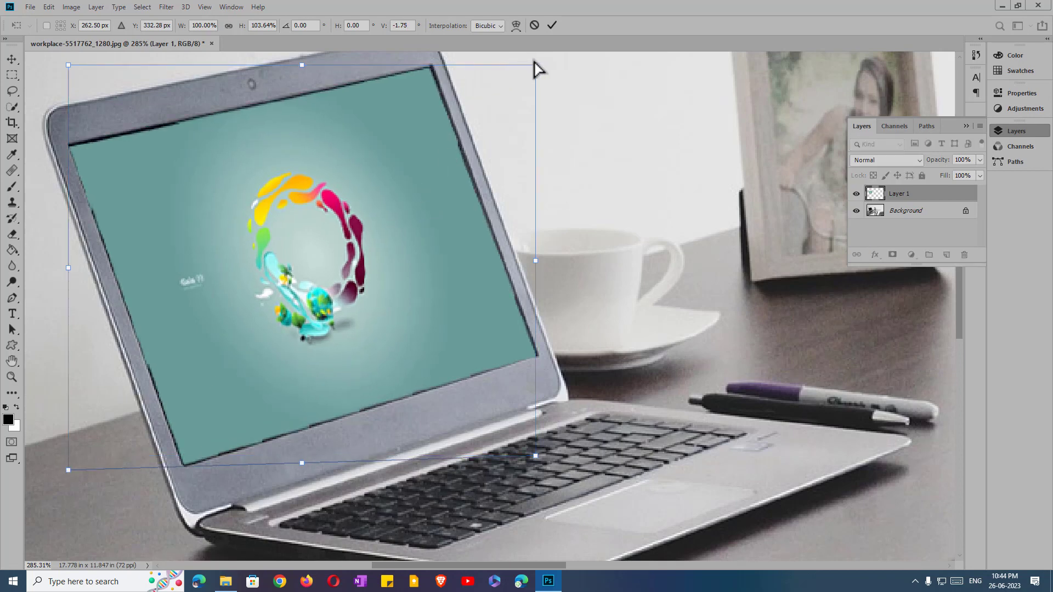
{"action": "left_click_drag", "start_coordinate": [537, 70], "coordinate": [540, 71]}
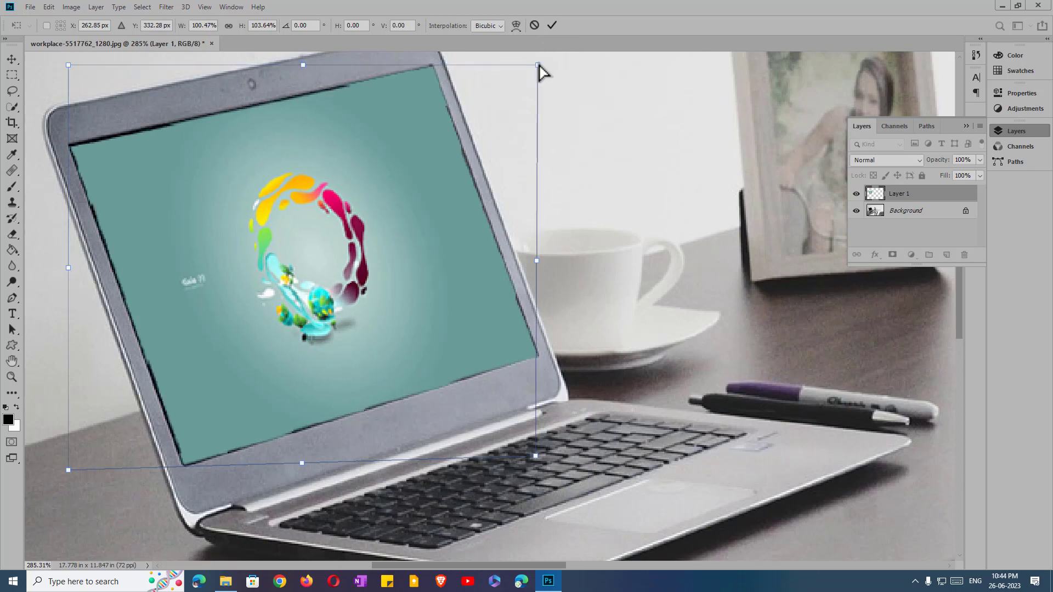
{"action": "left_click", "coordinate": [552, 27]}
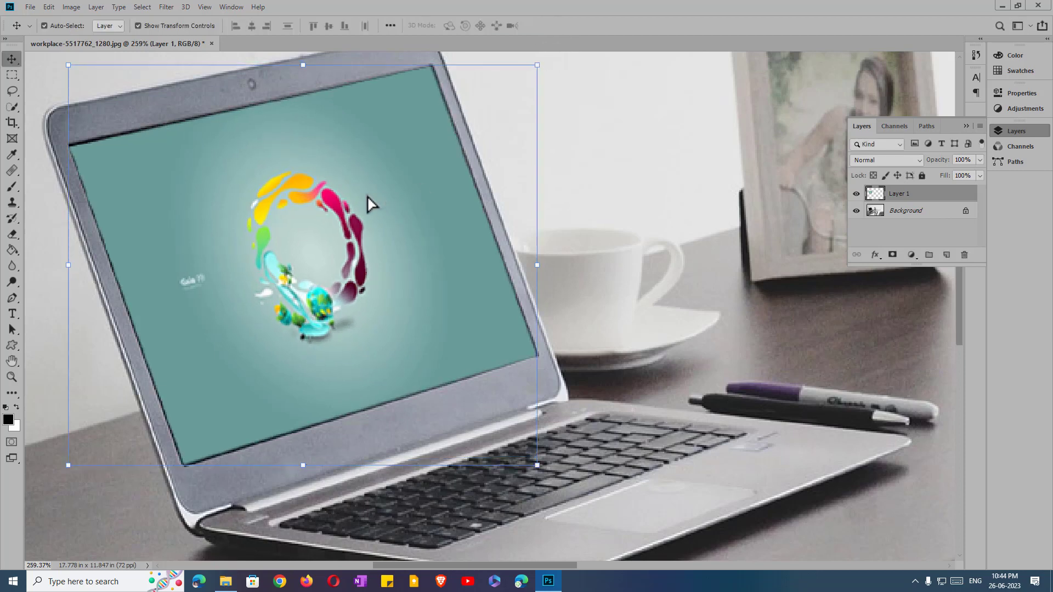
{"action": "key", "text": "ctrl+0"}
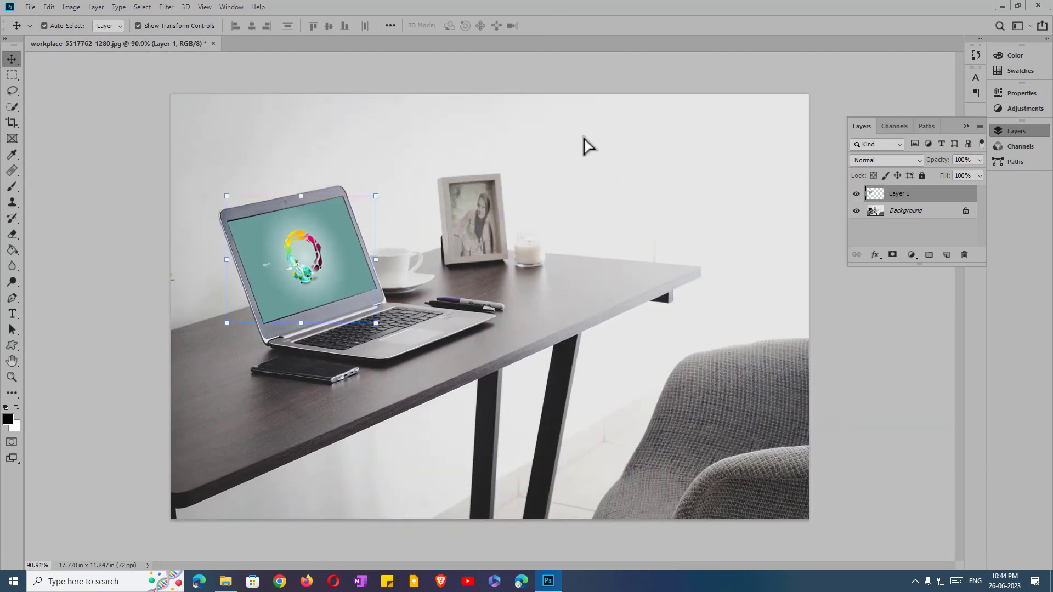
- Deselect Layer 1 and close the workplace photo without saving its changes
{"action": "left_click", "coordinate": [586, 146]}
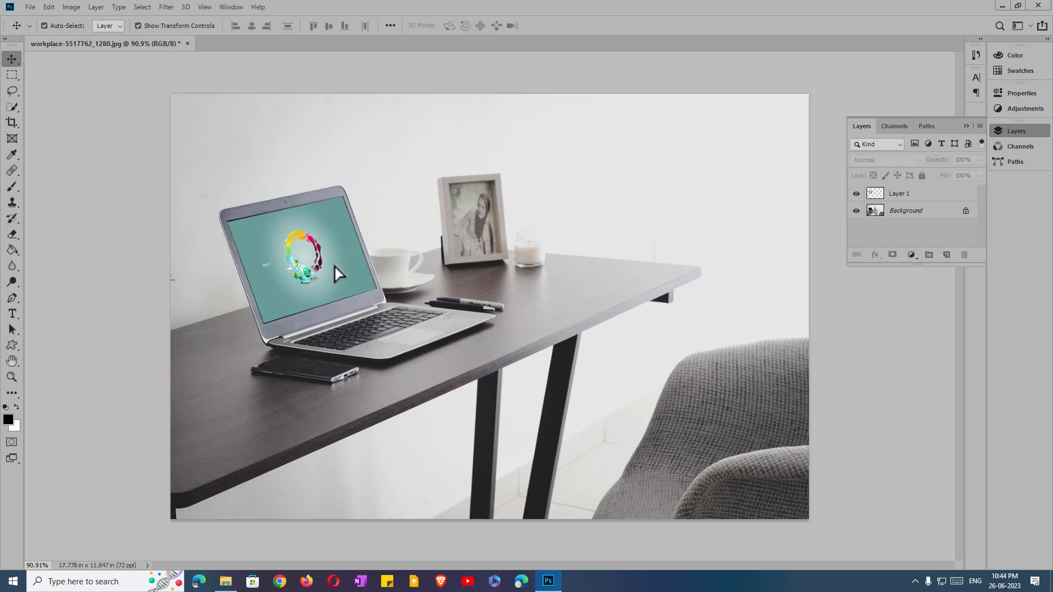
{"action": "left_click", "coordinate": [187, 43]}
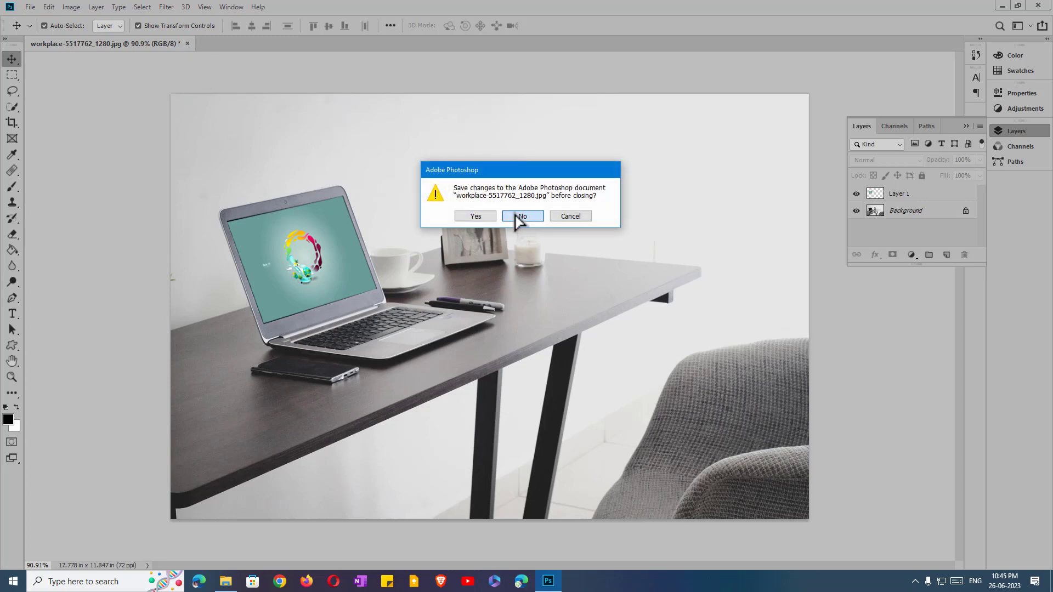
{"action": "key", "text": "Escape"}
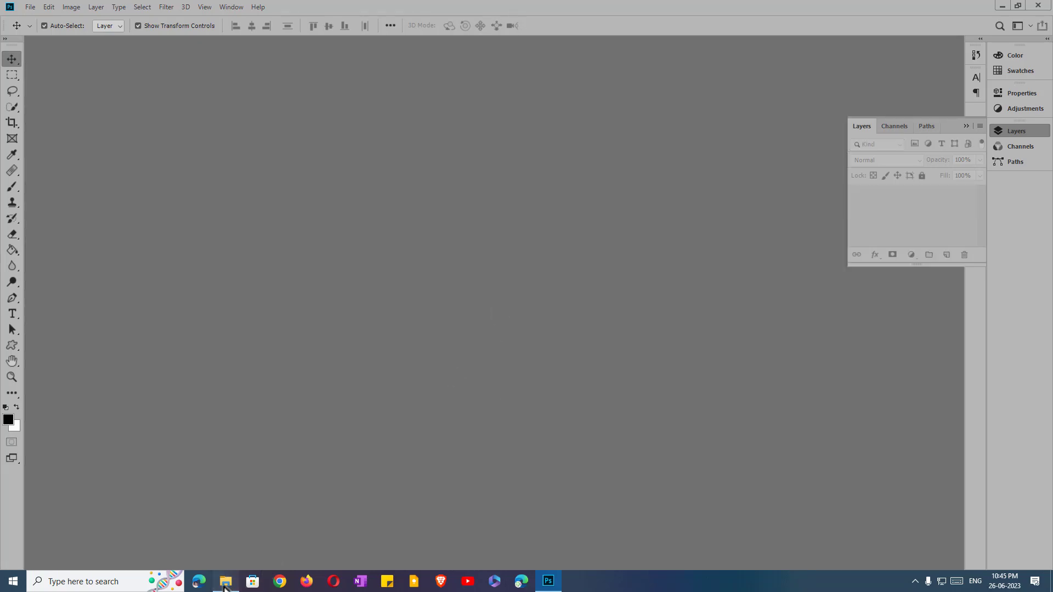
- Open image (28) and tv-627876_1280-1024x682-1 together from the lesson 5 folder in Photoshop
{"action": "left_click", "coordinate": [226, 581]}
{"action": "left_click", "coordinate": [477, 147]}
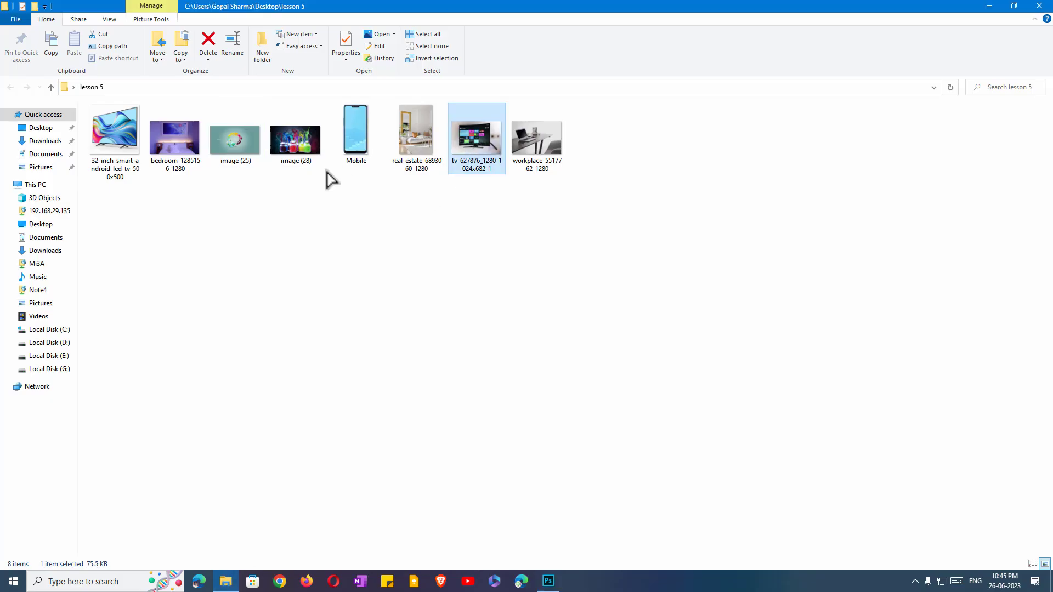
{"action": "left_click", "coordinate": [295, 156], "text": "ctrl"}
{"action": "left_click_drag", "start_coordinate": [295, 155], "coordinate": [315, 254]}
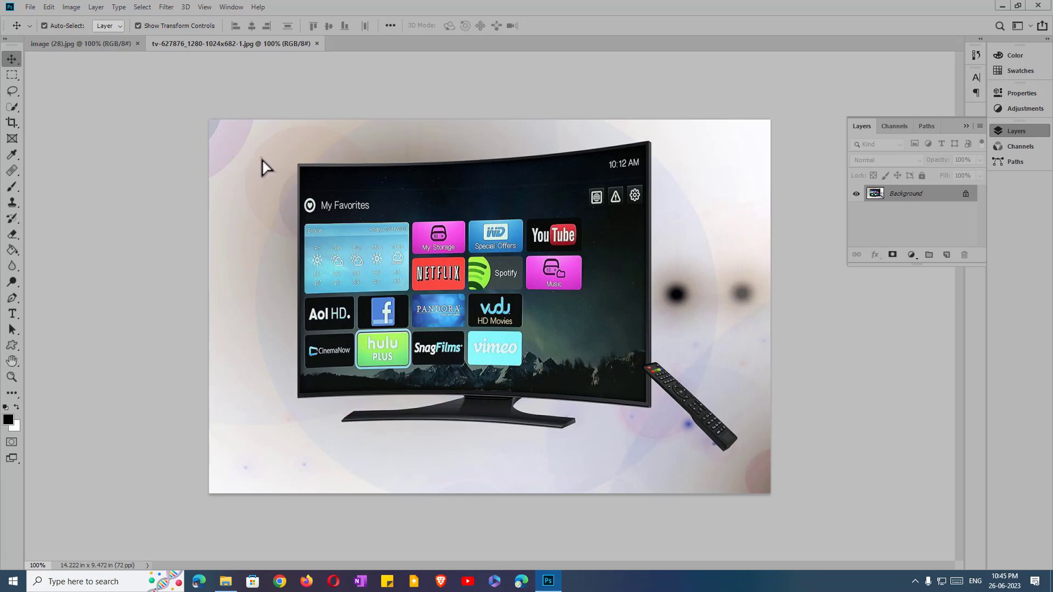
- Select the whole image (28) picture and copy it
{"action": "left_click", "coordinate": [98, 52]}
{"action": "left_click", "coordinate": [142, 11]}
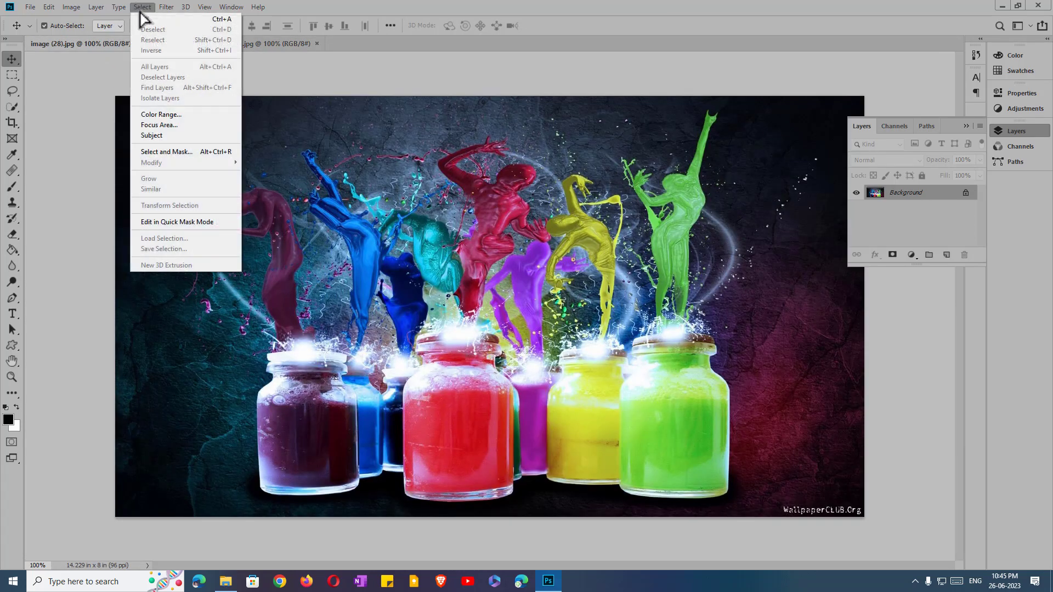
{"action": "left_click", "coordinate": [156, 21]}
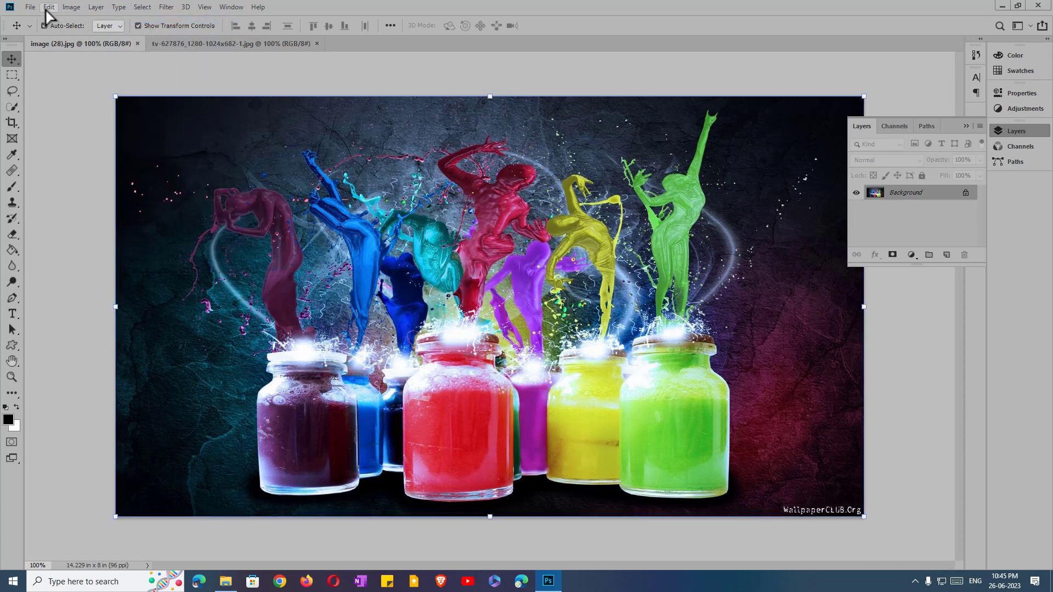
{"action": "left_click", "coordinate": [49, 7]}
{"action": "left_click", "coordinate": [63, 83]}
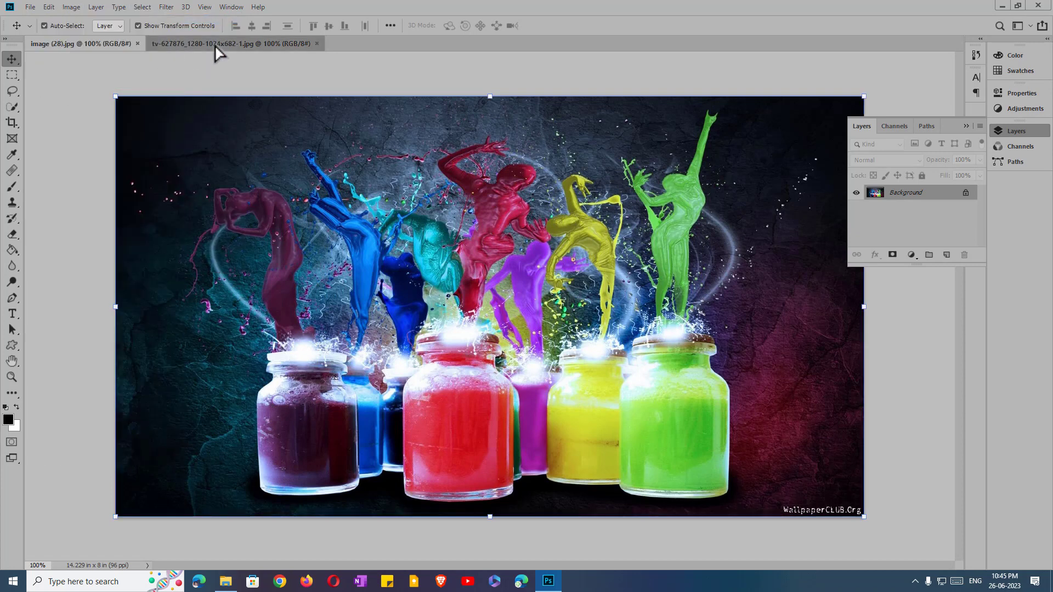
- Paste the copied jars picture into the TV photo as a new layer and close image (28)
{"action": "left_click", "coordinate": [219, 45]}
{"action": "left_click", "coordinate": [49, 7]}
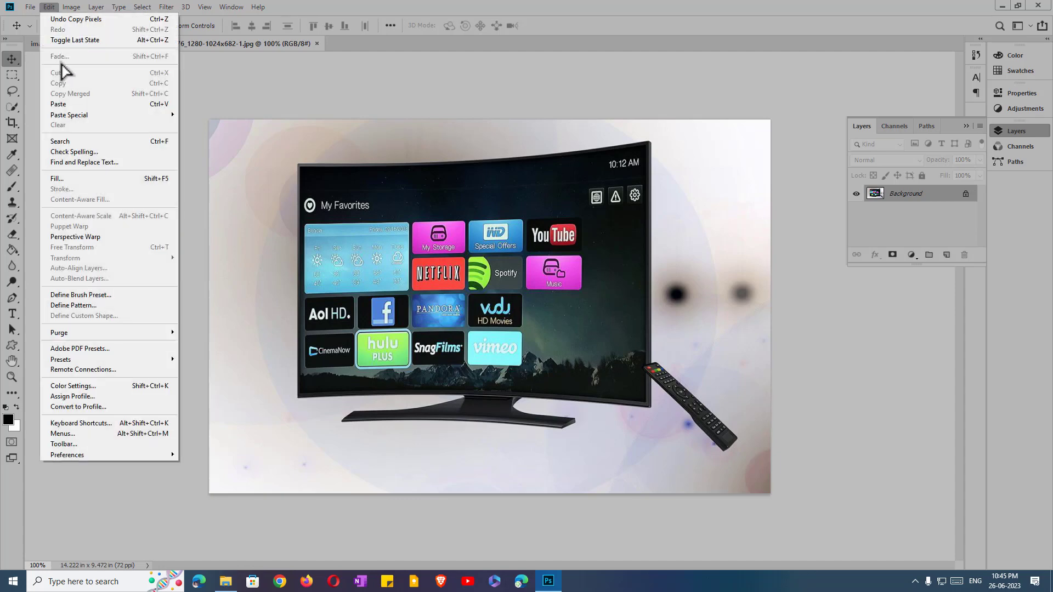
{"action": "left_click", "coordinate": [60, 104]}
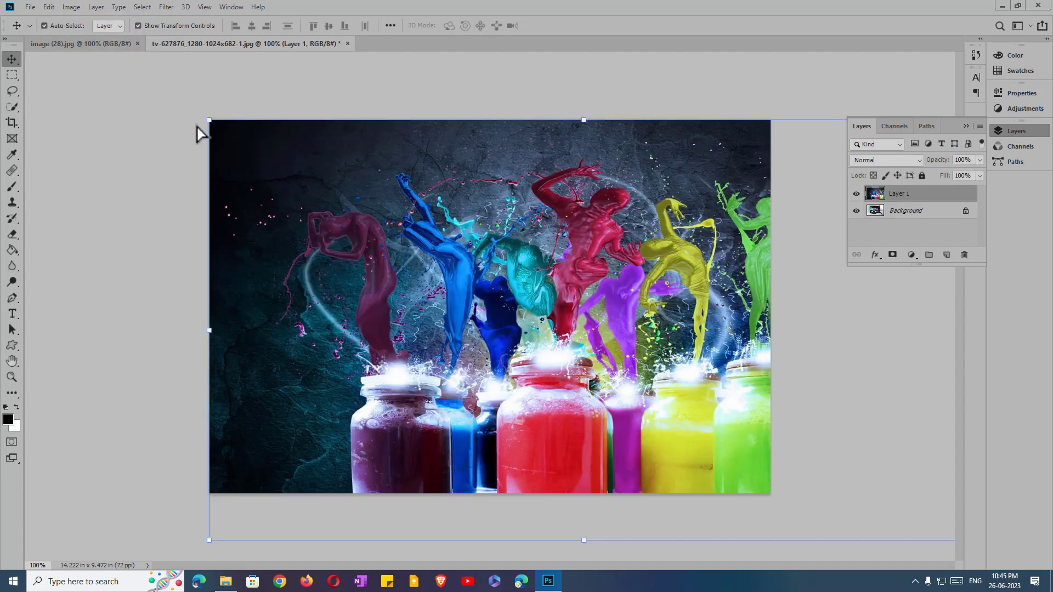
{"action": "left_click", "coordinate": [138, 43]}
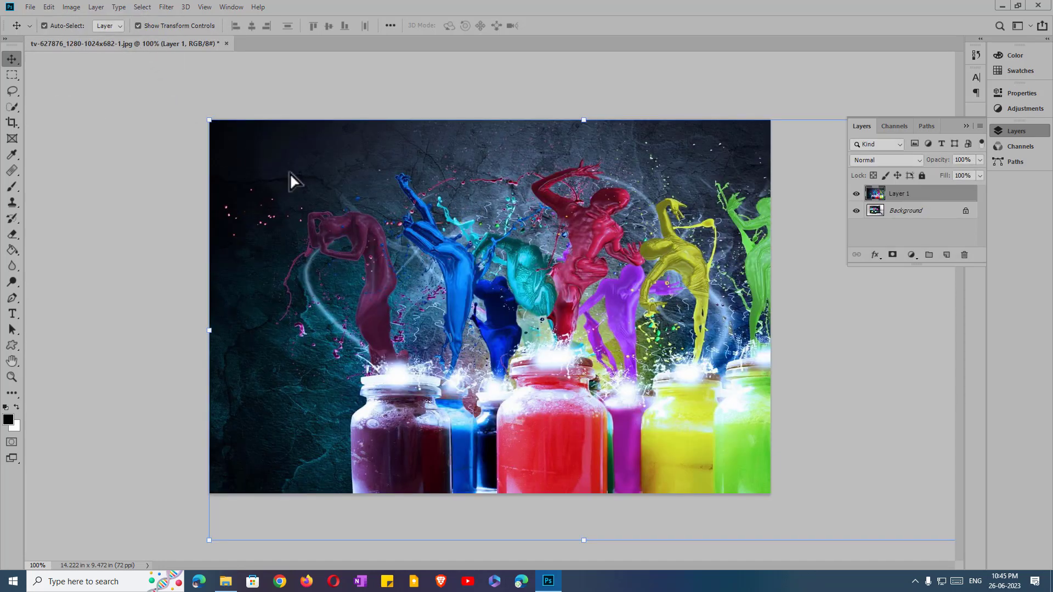
- Move Layer 1 over the TV screen, scale it to about 46% width and 54% height, and apply the transform
{"action": "left_click_drag", "start_coordinate": [378, 221], "coordinate": [433, 377]}
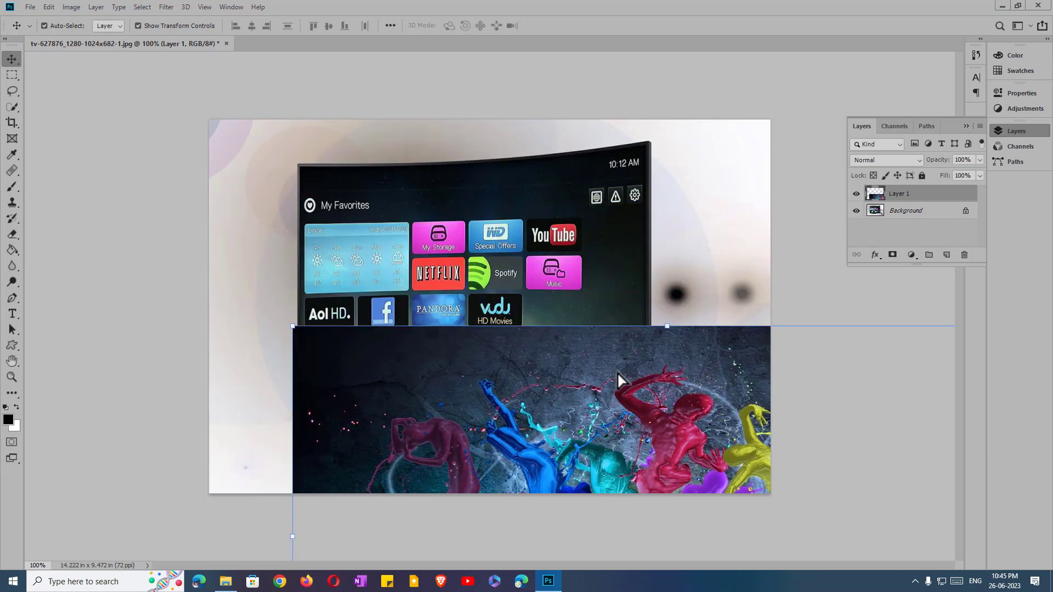
{"action": "mouse_move", "coordinate": [517, 400]}
{"action": "left_mouse_down"}
{"action": "mouse_move", "coordinate": [488, 278]}
{"action": "mouse_move", "coordinate": [549, 246]}
{"action": "mouse_move", "coordinate": [374, 185]}
{"action": "mouse_move", "coordinate": [368, 154]}
{"action": "mouse_move", "coordinate": [442, 235]}
{"action": "mouse_move", "coordinate": [490, 233]}
{"action": "mouse_move", "coordinate": [456, 231]}
{"action": "left_mouse_up"}
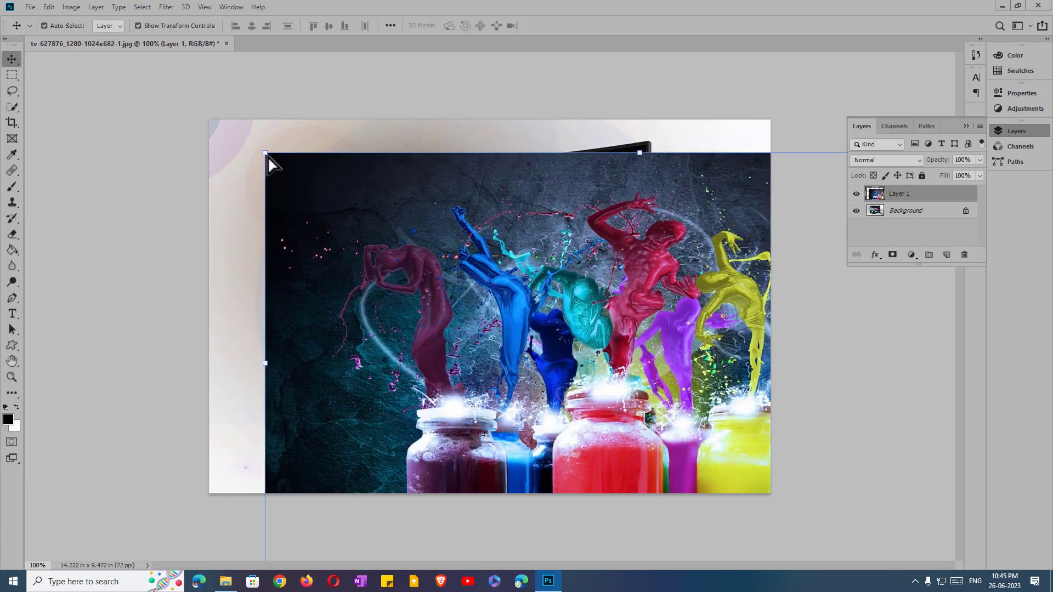
{"action": "left_click_drag", "start_coordinate": [267, 154], "coordinate": [350, 235]}
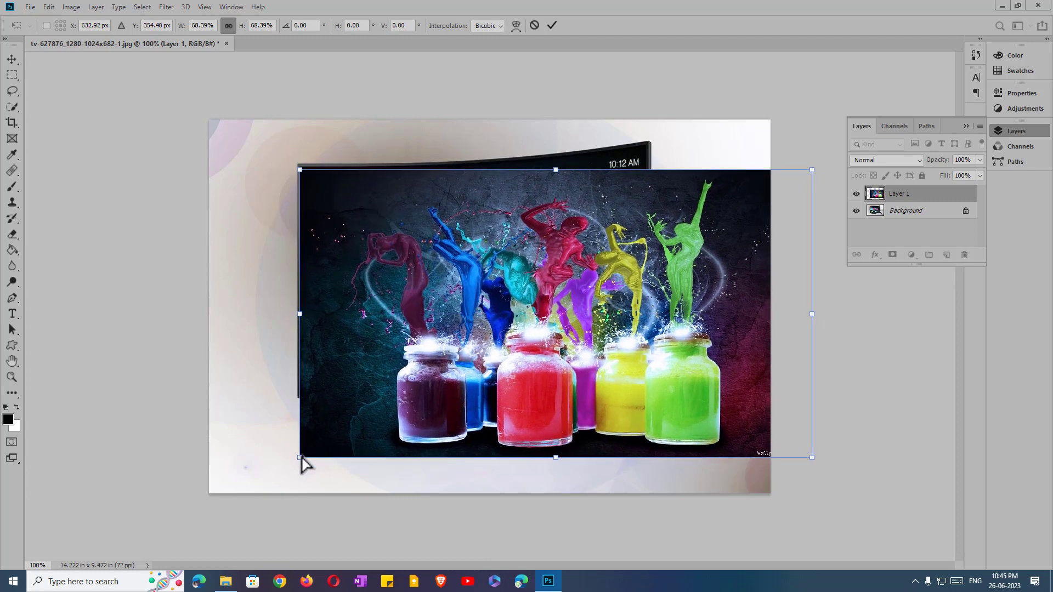
{"action": "left_click_drag", "start_coordinate": [308, 437], "coordinate": [392, 352]}
{"action": "left_click_drag", "start_coordinate": [474, 316], "coordinate": [361, 314]}
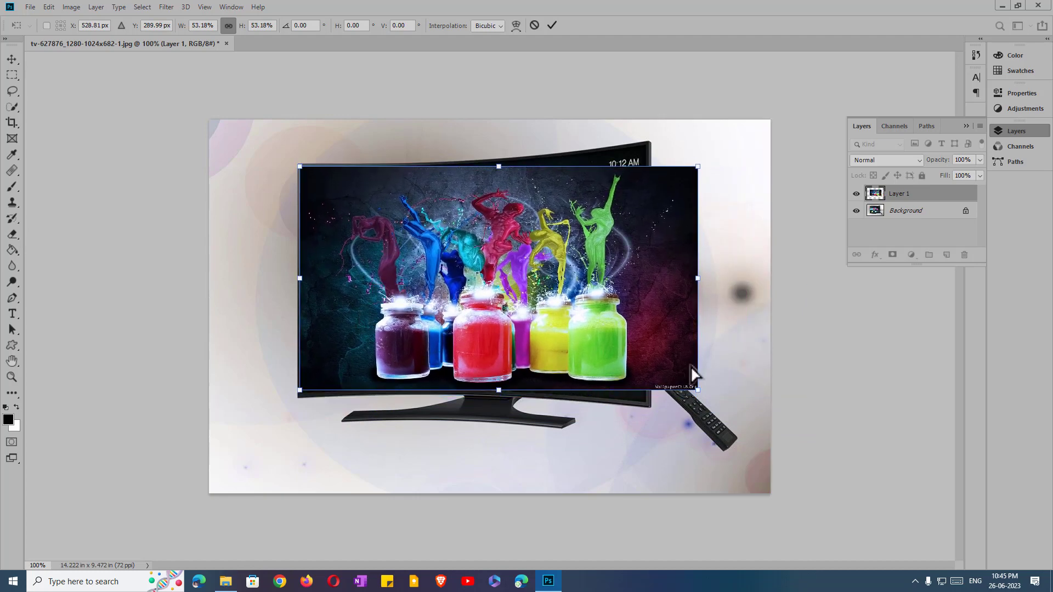
{"action": "left_click_drag", "start_coordinate": [702, 395], "coordinate": [711, 400]}
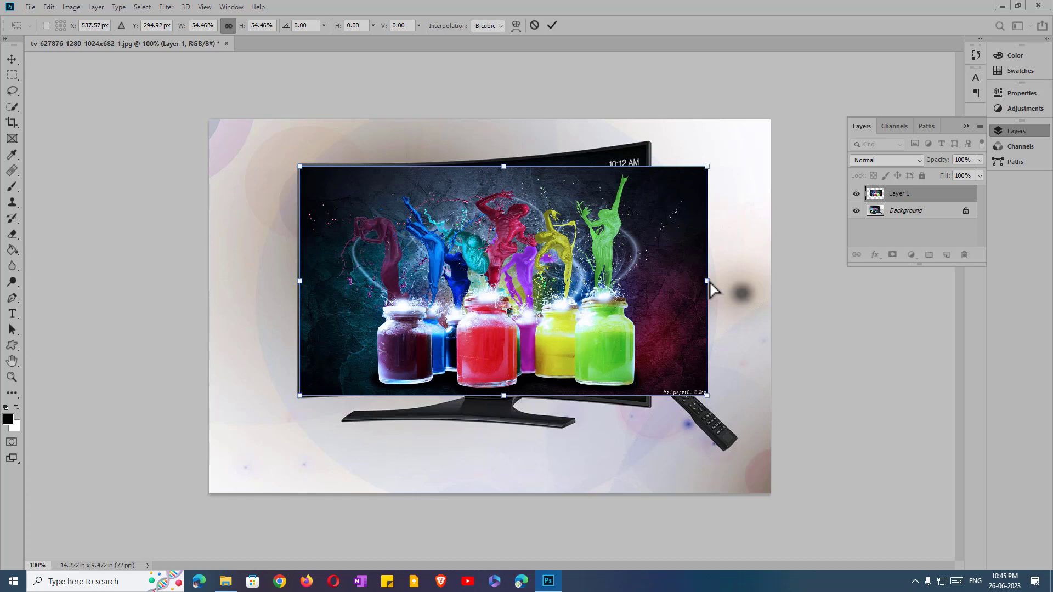
{"action": "left_click_drag", "start_coordinate": [709, 282], "coordinate": [650, 282]}
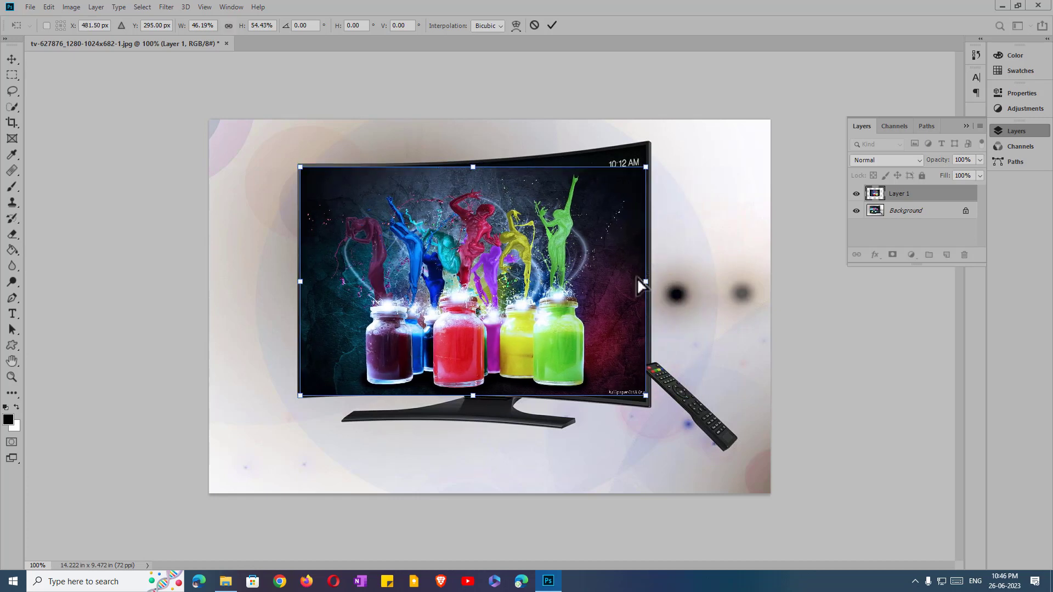
{"action": "left_click", "coordinate": [549, 26]}
- Apply a Perspective transform to Layer 1, spreading its right side vertically to about 107% height
{"action": "scroll", "coordinate": [544, 226], "scroll_direction": "up", "scroll_amount": 4}
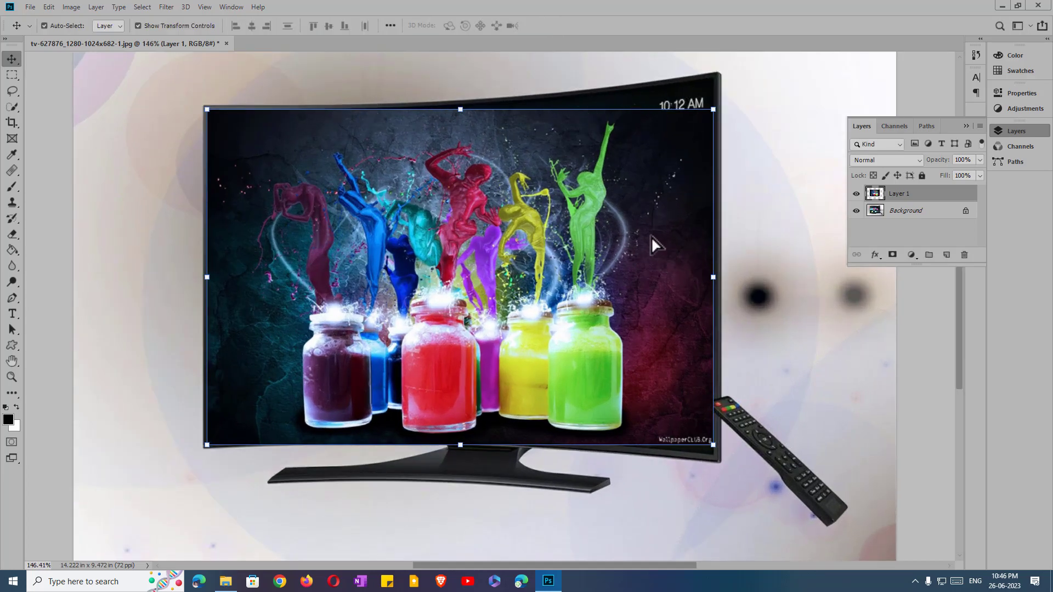
{"action": "left_click", "coordinate": [716, 110]}
{"action": "right_click", "coordinate": [633, 167]}
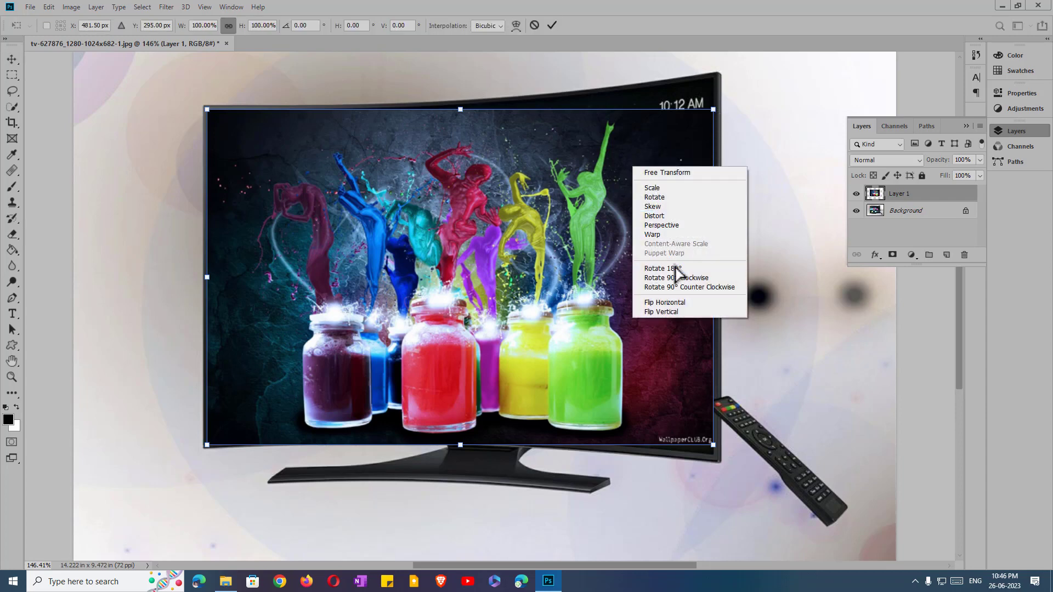
{"action": "left_click", "coordinate": [692, 225]}
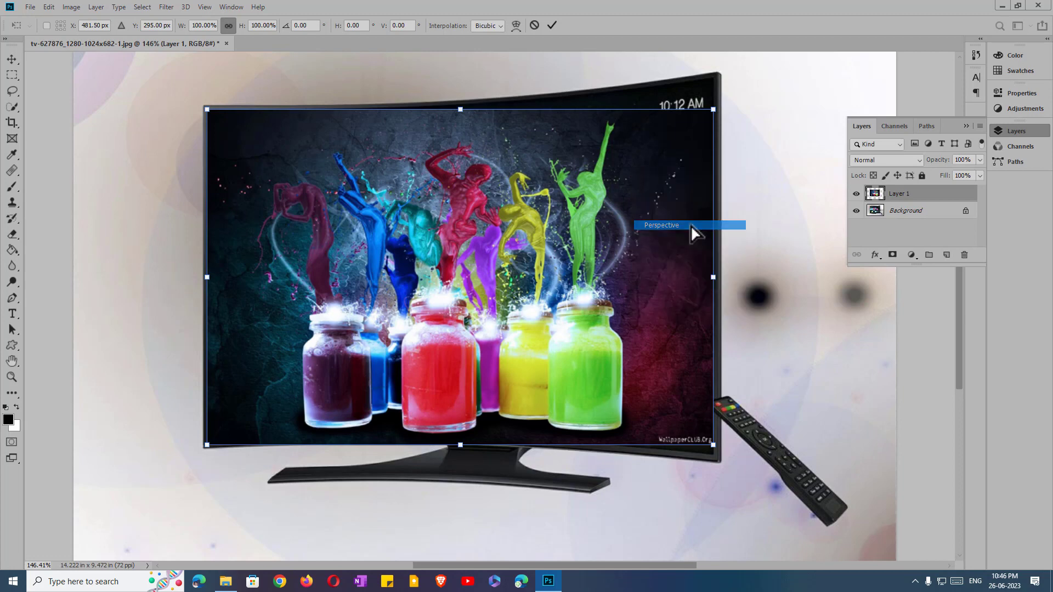
{"action": "mouse_move", "coordinate": [715, 115]}
{"action": "left_mouse_down"}
{"action": "mouse_move", "coordinate": [718, 92]}
{"action": "mouse_move", "coordinate": [716, 103]}
{"action": "left_mouse_up"}
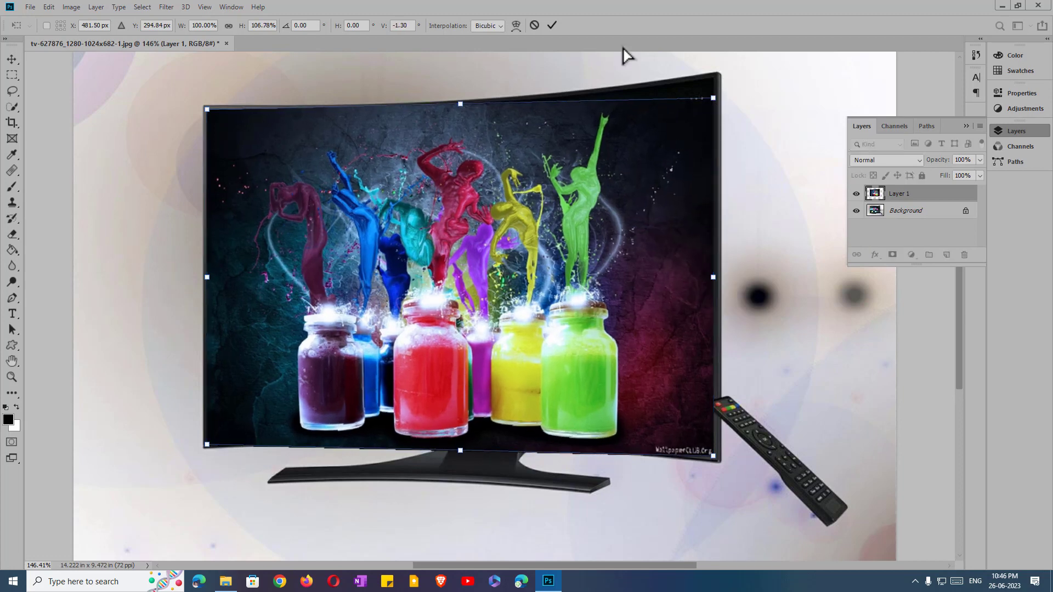
{"action": "left_click", "coordinate": [553, 25]}
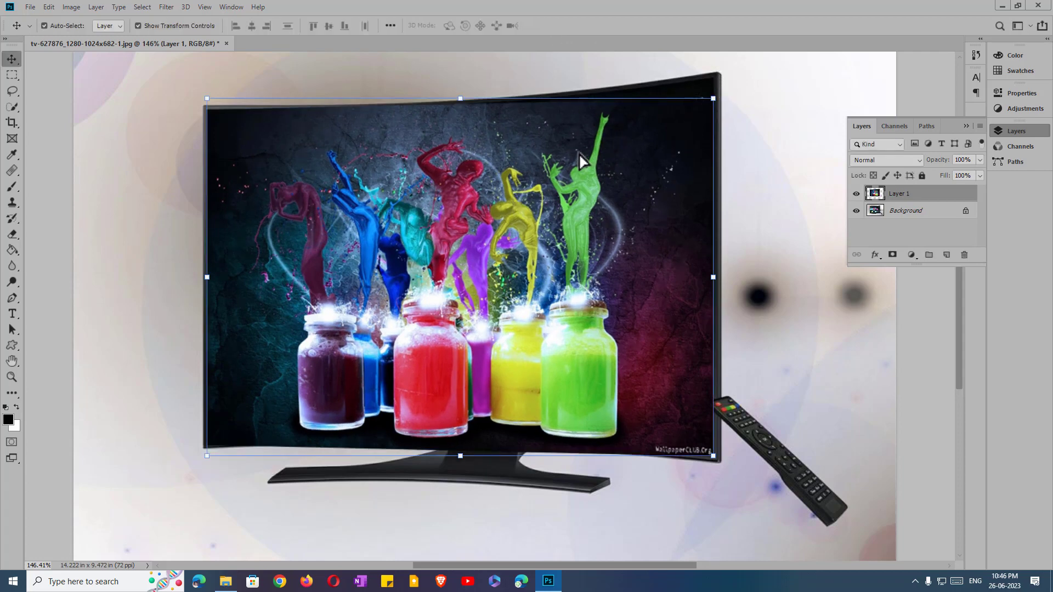
- Distort Layer 1 so its upper-right corner rises to the TV screen's upper-right corner, and apply it
{"action": "left_click", "coordinate": [460, 100]}
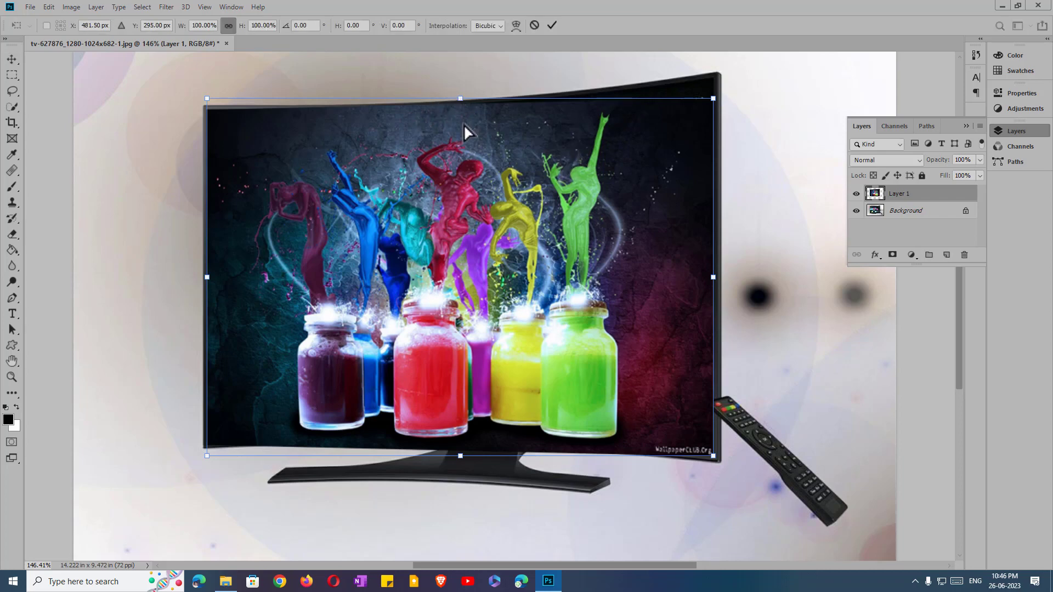
{"action": "right_click", "coordinate": [475, 150]}
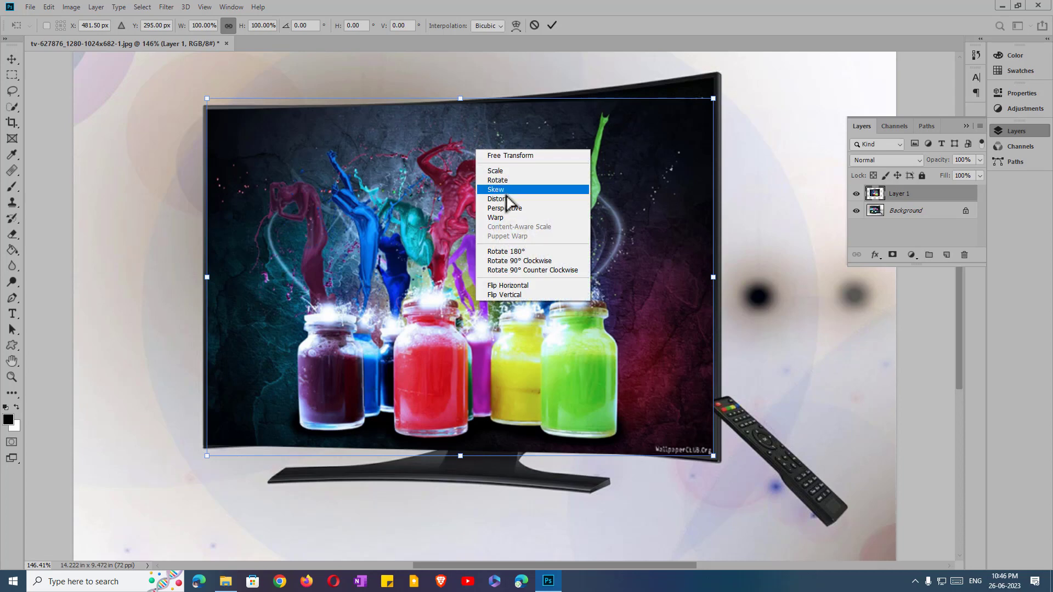
{"action": "left_click", "coordinate": [525, 200]}
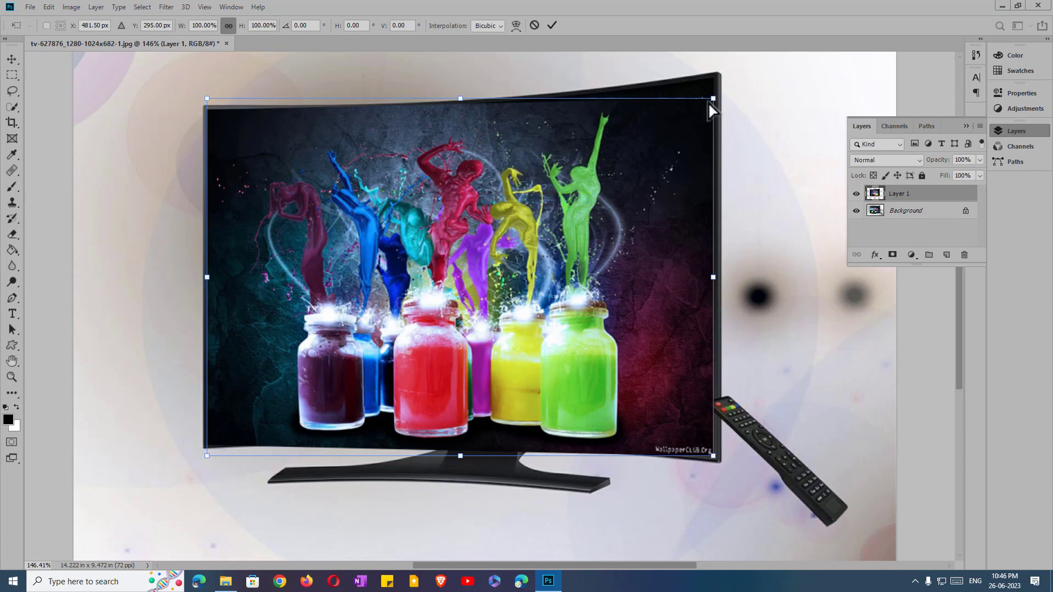
{"action": "left_click_drag", "start_coordinate": [714, 99], "coordinate": [714, 84]}
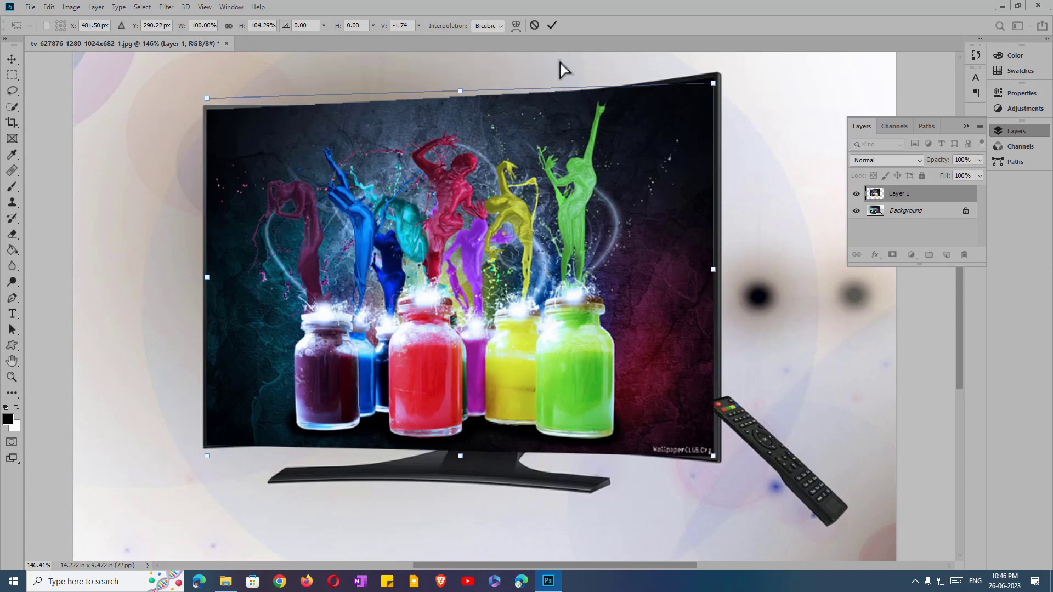
{"action": "left_click", "coordinate": [552, 25]}
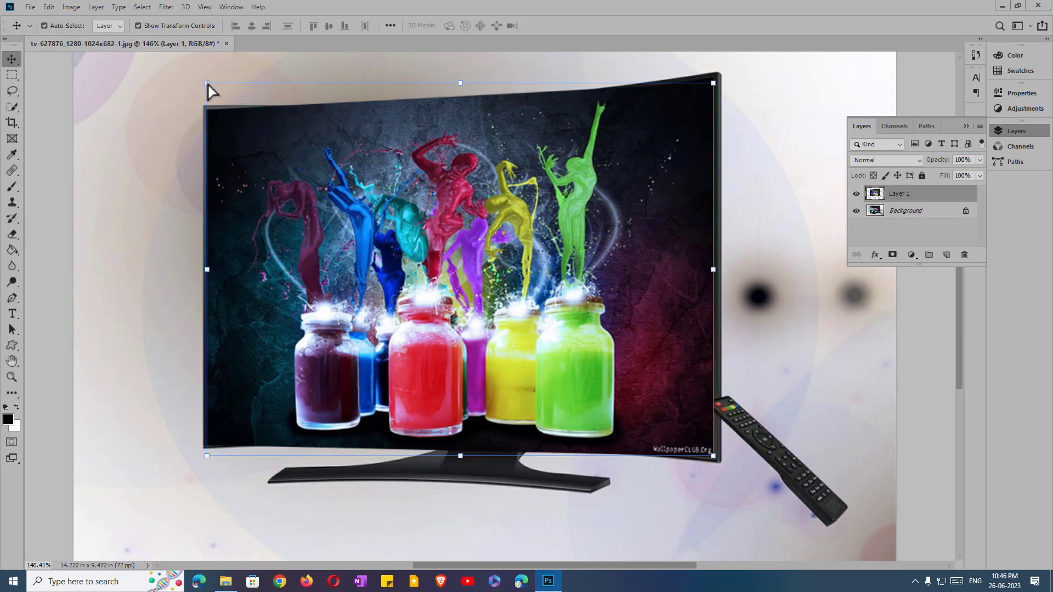
{"action": "key", "text": "ctrl+t"}
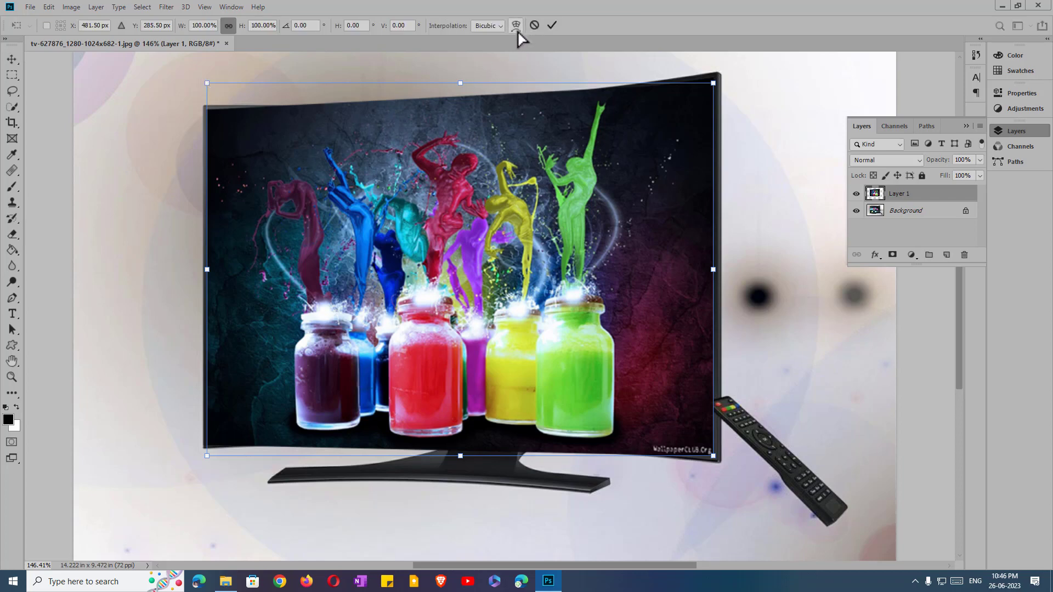
{"action": "left_click", "coordinate": [517, 27]}
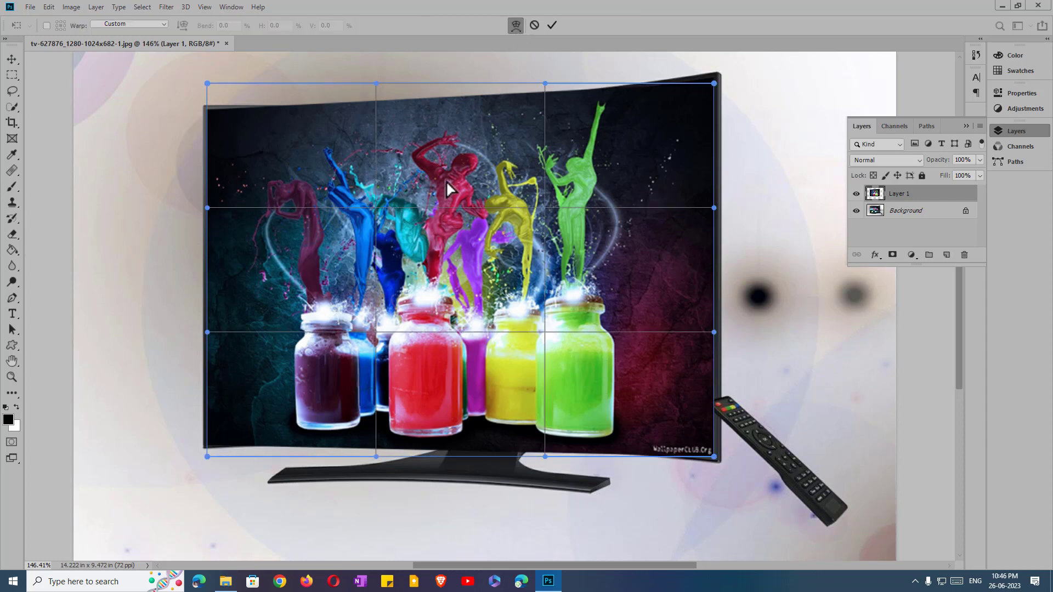
{"action": "left_click", "coordinate": [535, 25]}
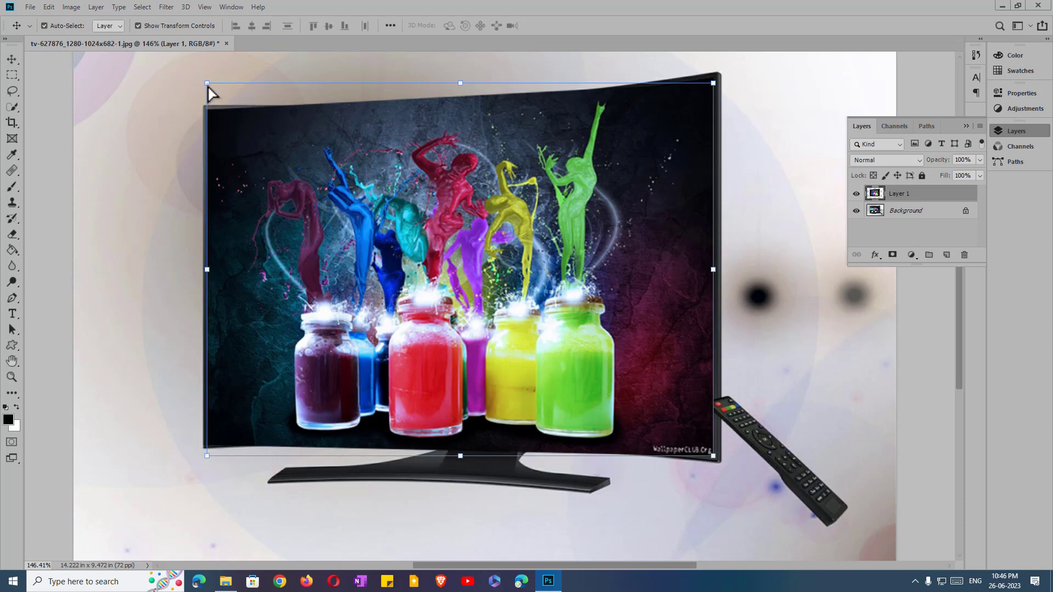
- Warp the upper edge of Layer 1 downward at both inner points so it follows the TV's curved upper frame
{"action": "key", "text": "ctrl+t"}
{"action": "right_click", "coordinate": [294, 157]}
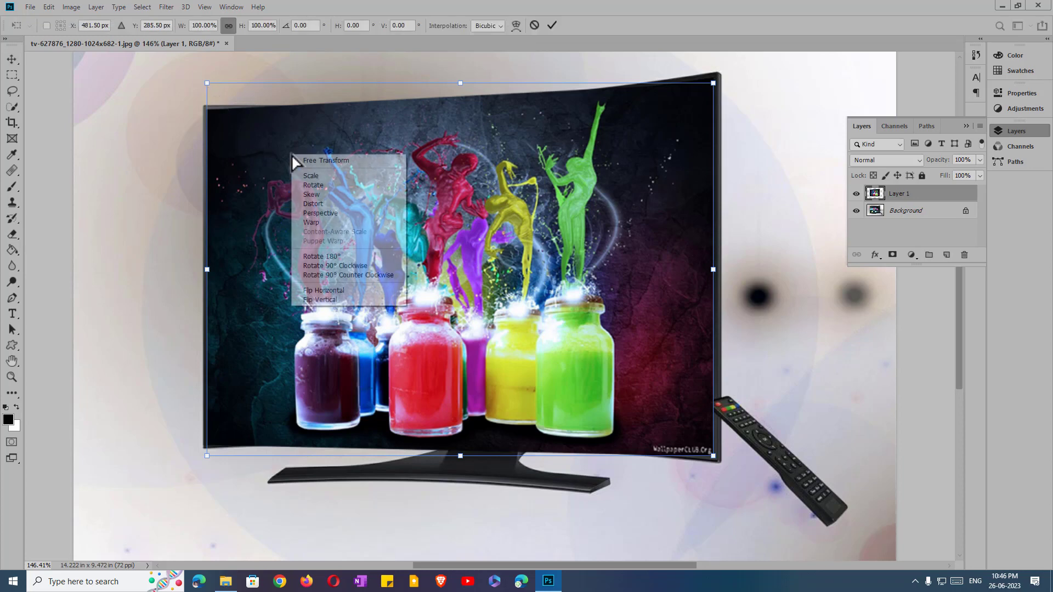
{"action": "left_click", "coordinate": [322, 225]}
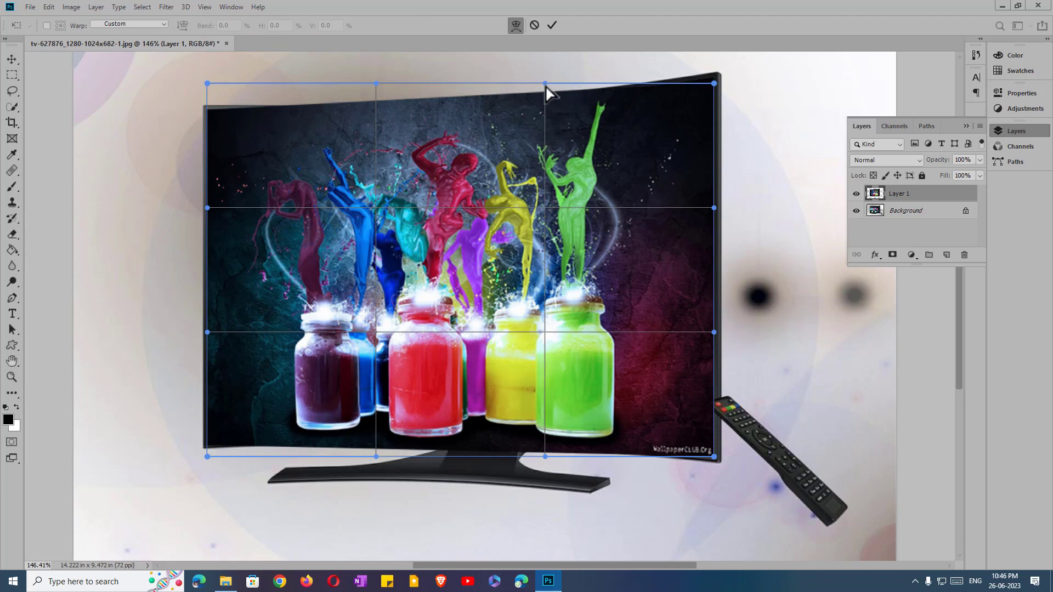
{"action": "left_click_drag", "start_coordinate": [545, 87], "coordinate": [542, 101]}
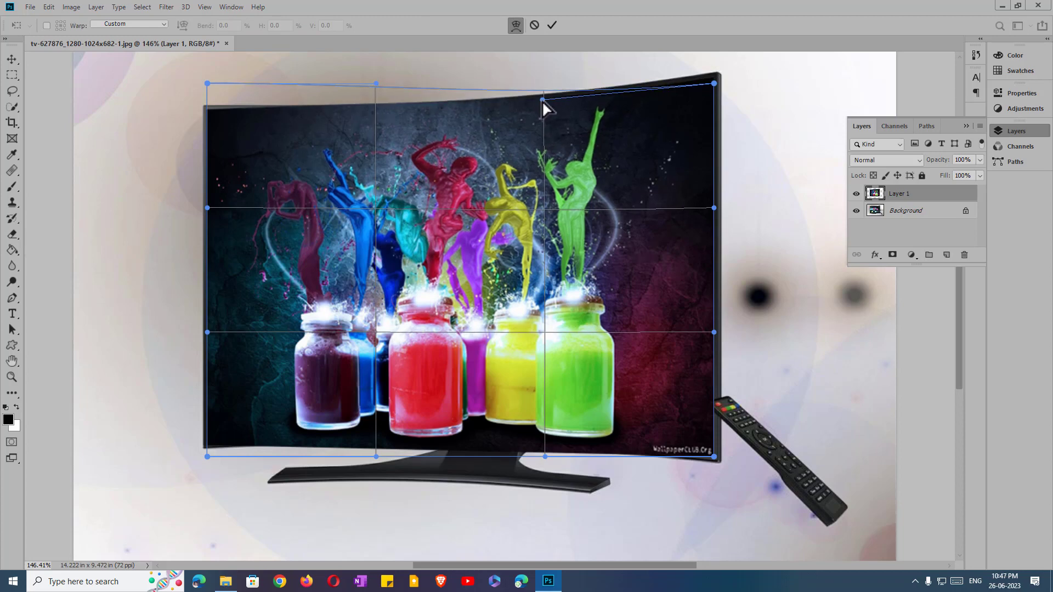
{"action": "left_click_drag", "start_coordinate": [377, 84], "coordinate": [378, 100]}
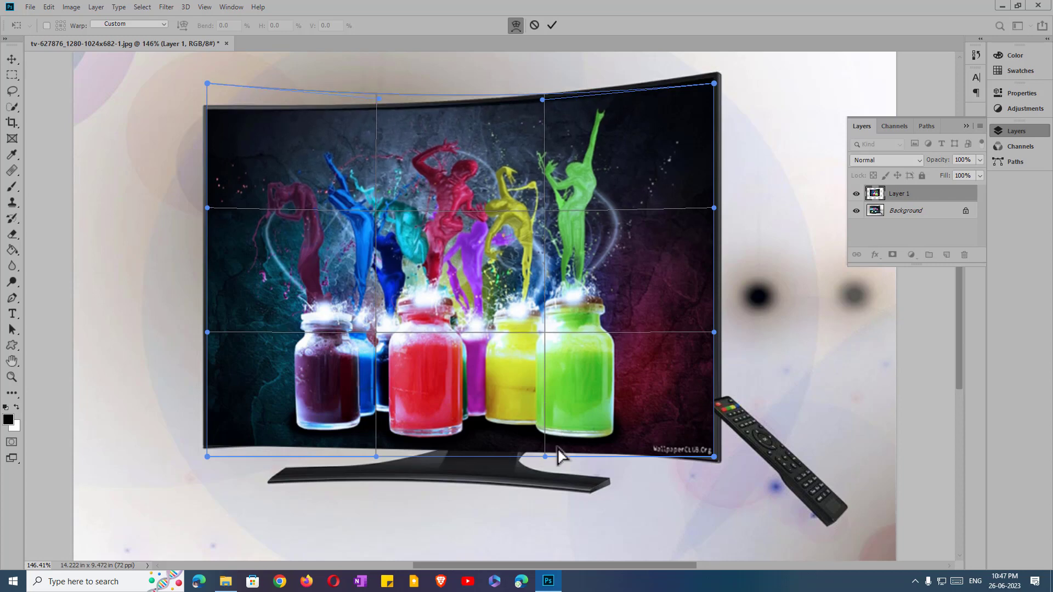
- Warp the lower edge of Layer 1 upward to follow the TV's curved lower frame, and apply the warp
{"action": "left_click_drag", "start_coordinate": [545, 457], "coordinate": [540, 452]}
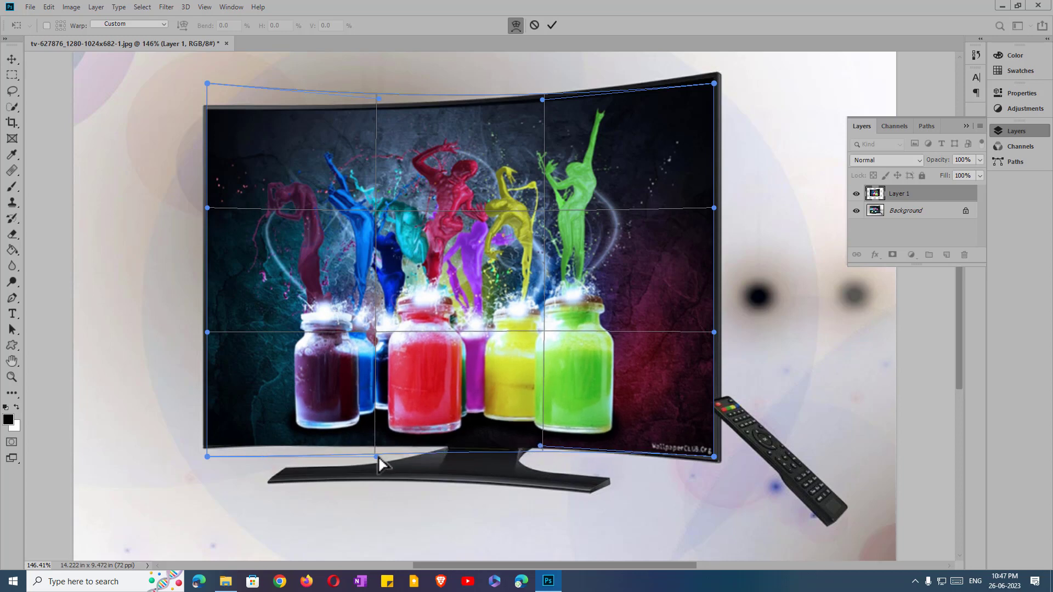
{"action": "left_click_drag", "start_coordinate": [377, 459], "coordinate": [391, 437]}
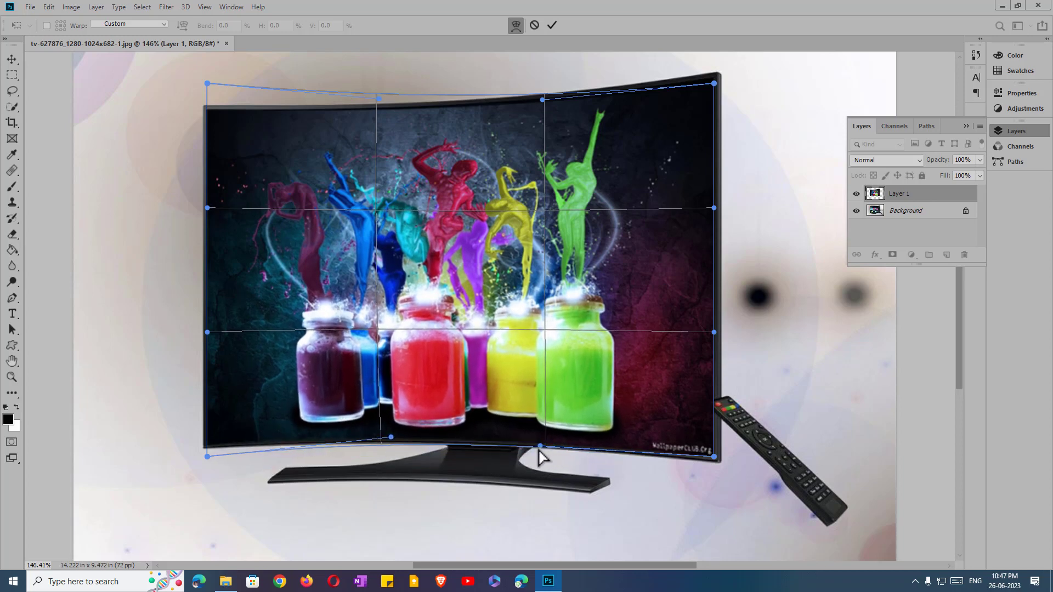
{"action": "left_click_drag", "start_coordinate": [539, 447], "coordinate": [525, 438]}
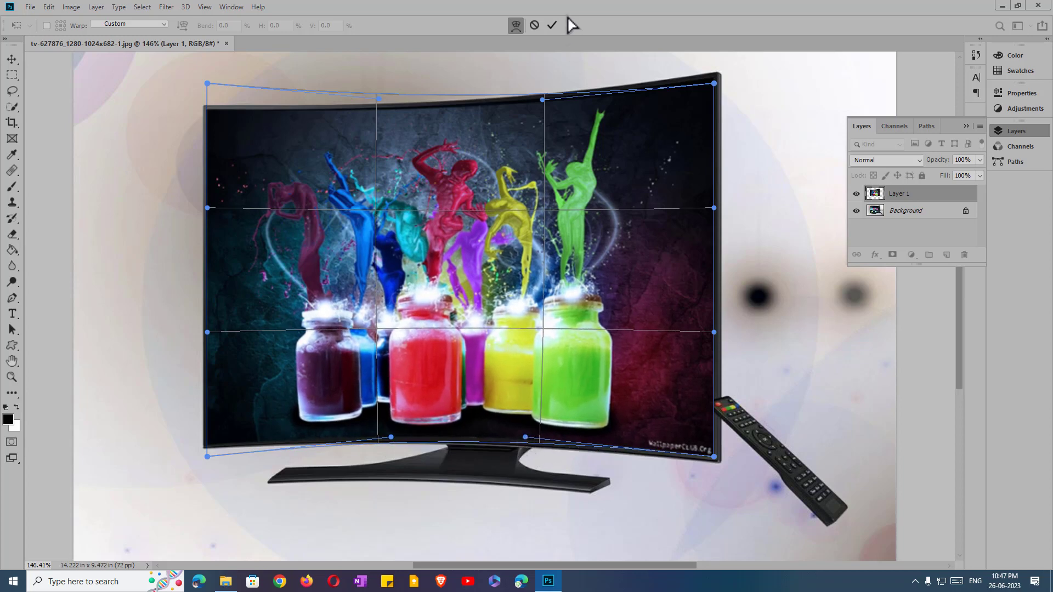
{"action": "left_click", "coordinate": [552, 24]}
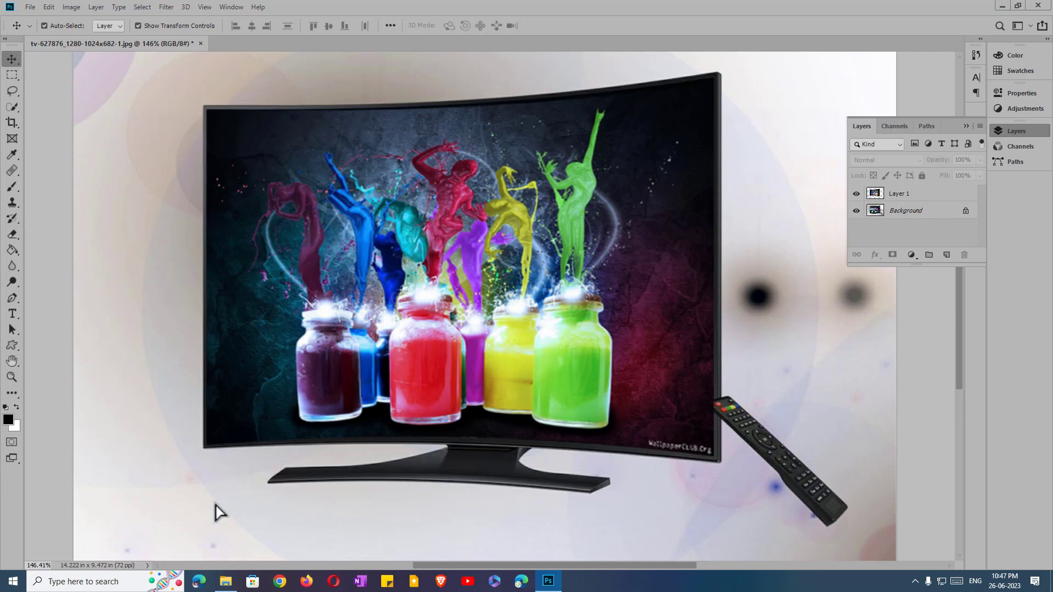
- Open Mobile, 32-inch-smart-android-led-tv-500x500, bedroom-1285156_1280 and image (25) from the lesson 5 folder in Photoshop
{"action": "left_click", "coordinate": [219, 582]}
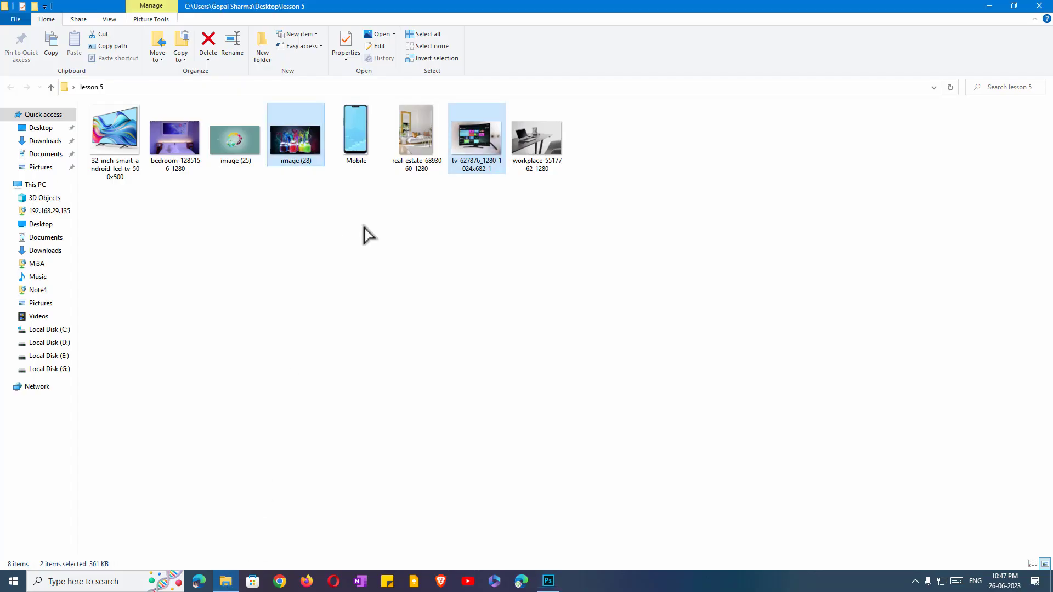
{"action": "left_click", "coordinate": [355, 146]}
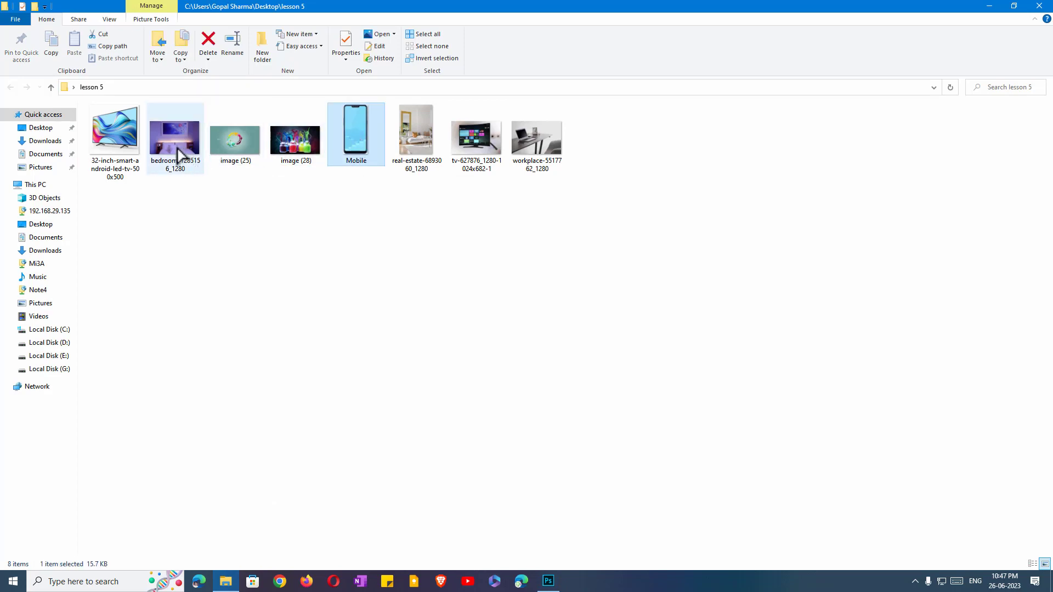
{"action": "left_click", "coordinate": [178, 158]}
{"action": "left_click", "coordinate": [122, 151], "text": "ctrl"}
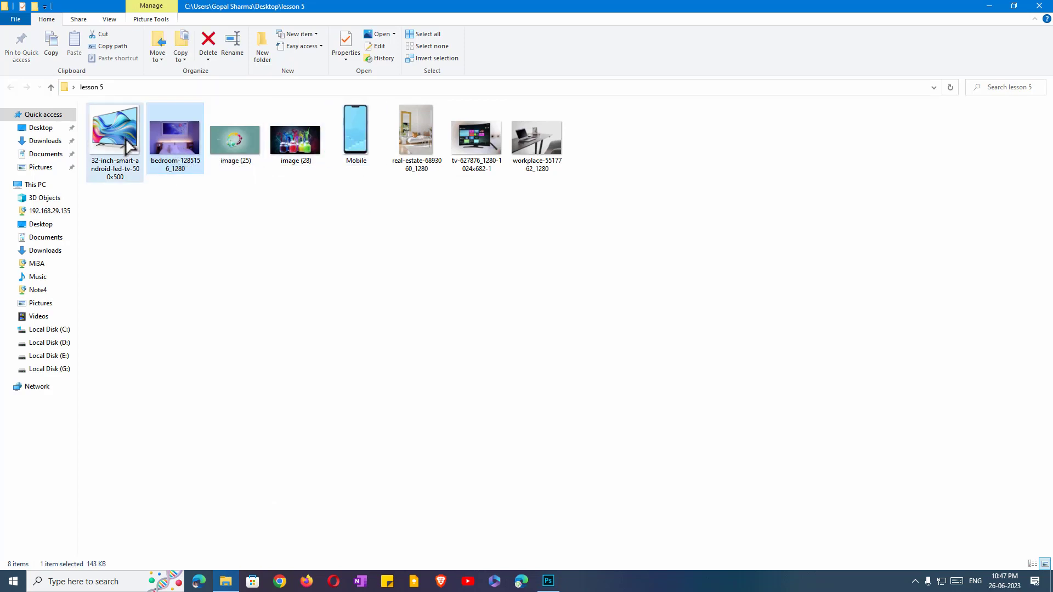
{"action": "left_click", "coordinate": [236, 159], "text": "ctrl"}
{"action": "left_click", "coordinate": [360, 146], "text": "ctrl"}
{"action": "left_click_drag", "start_coordinate": [360, 146], "coordinate": [383, 258]}
{"action": "left_click_drag", "start_coordinate": [334, 108], "coordinate": [298, 49]}
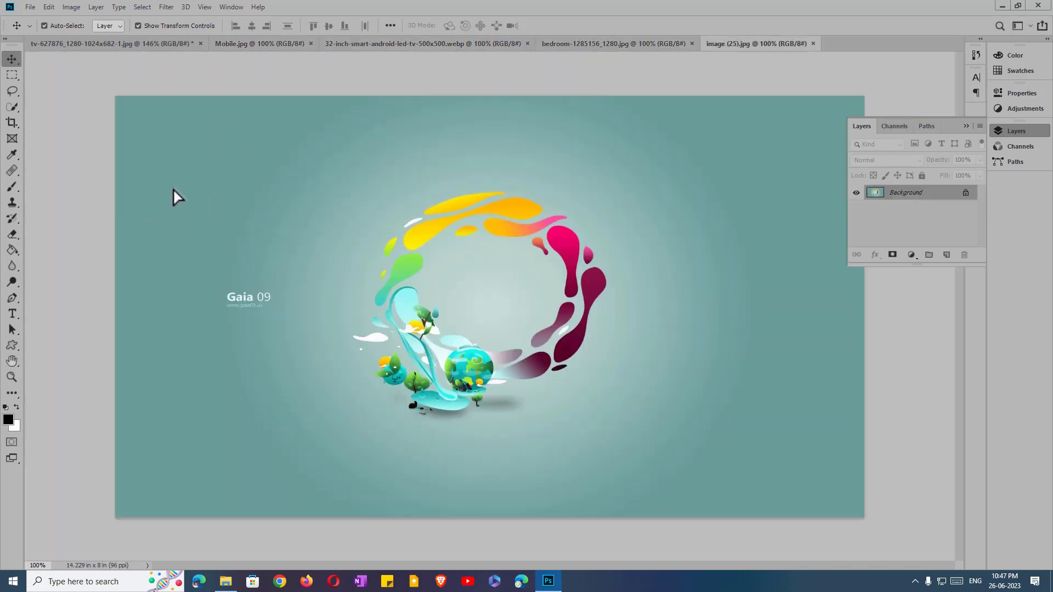
- Copy the whole image (25), close it, and paste the picture into the bedroom photo as a new layer
{"action": "key", "text": "ctrl+a"}
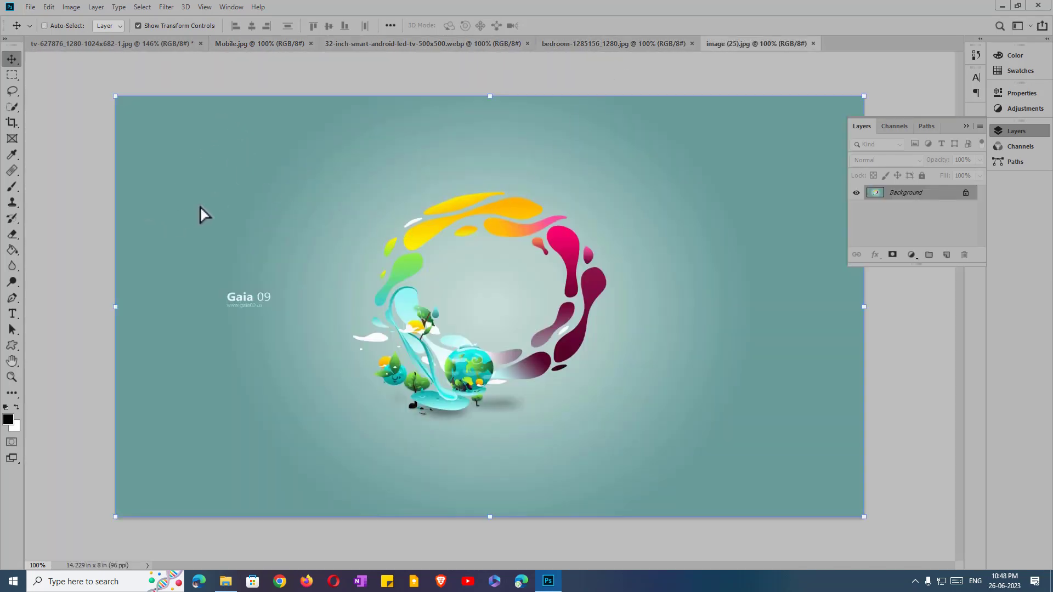
{"action": "left_click", "coordinate": [814, 43]}
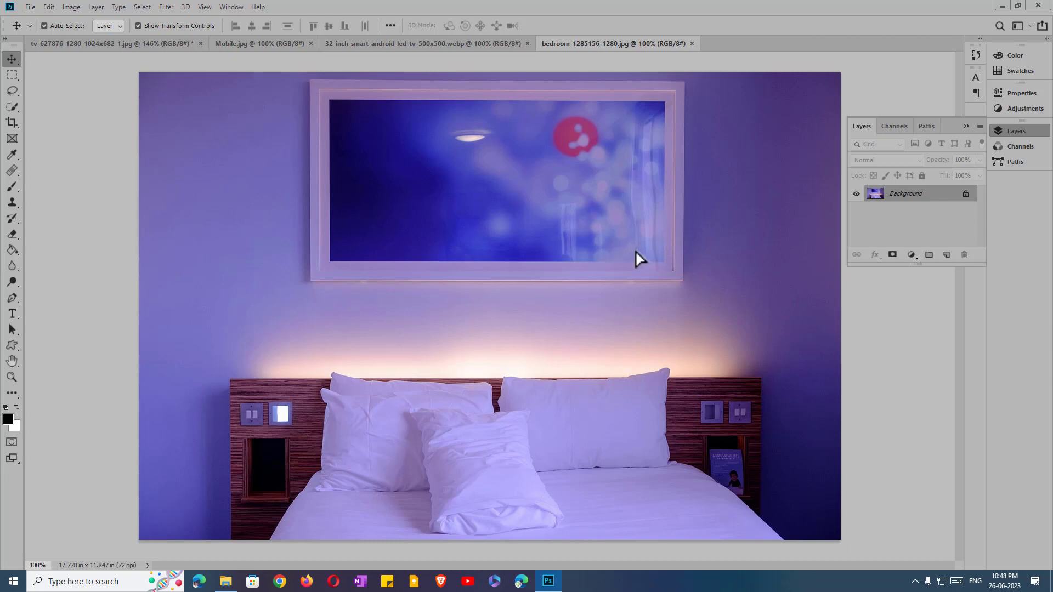
{"action": "key", "text": "ctrl+v"}
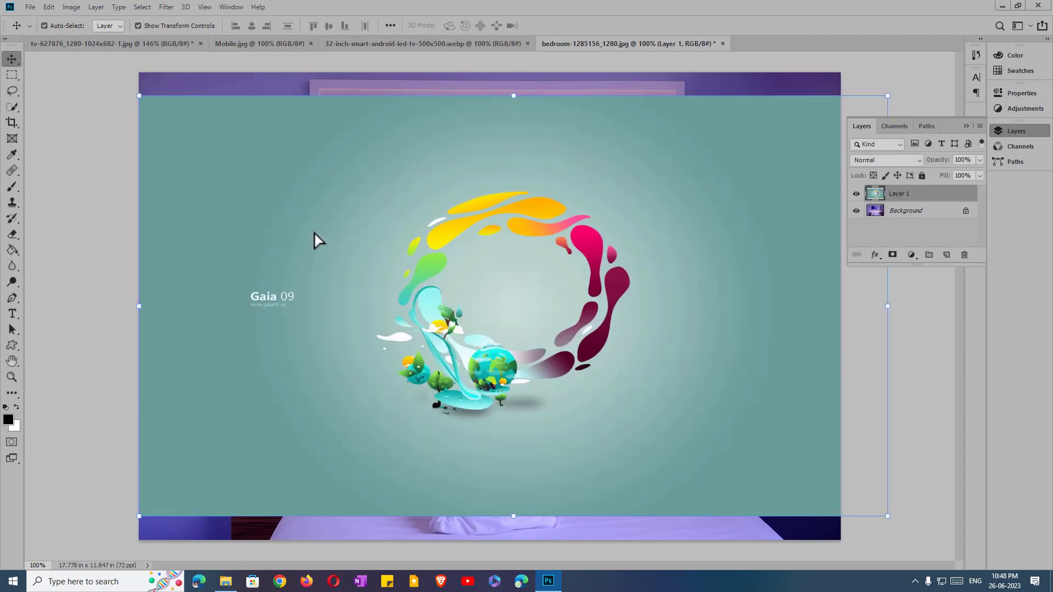
- Scale Layer 1 to 50% and align its upper-left corner with the opening of the wall frame above the bed
{"action": "left_click_drag", "start_coordinate": [252, 160], "coordinate": [332, 175]}
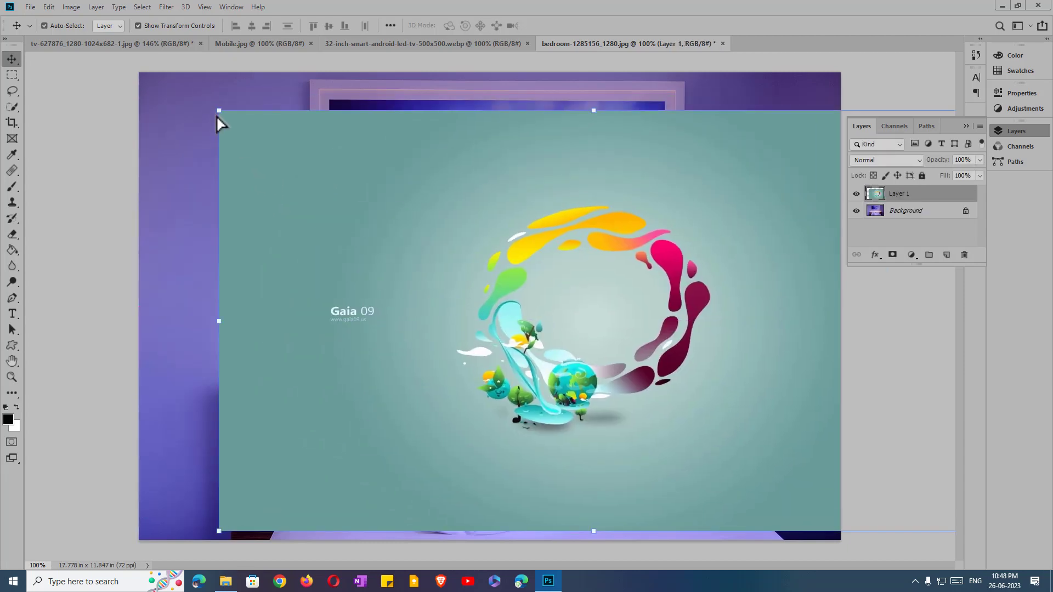
{"action": "left_click", "coordinate": [219, 111]}
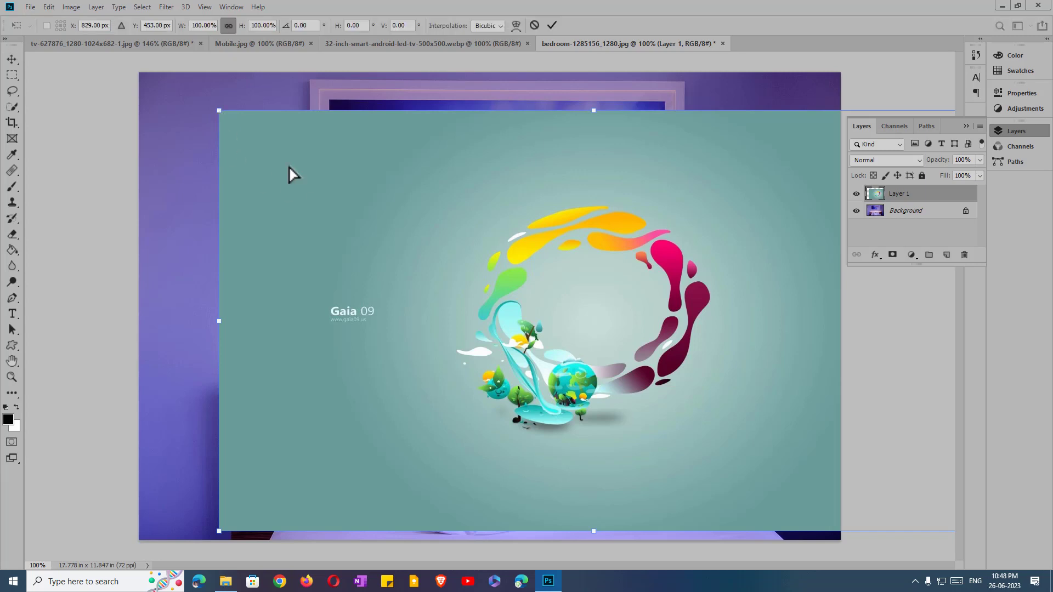
{"action": "left_click", "coordinate": [212, 25]}
{"action": "type", "text": "50"}
{"action": "key", "text": "Return"}
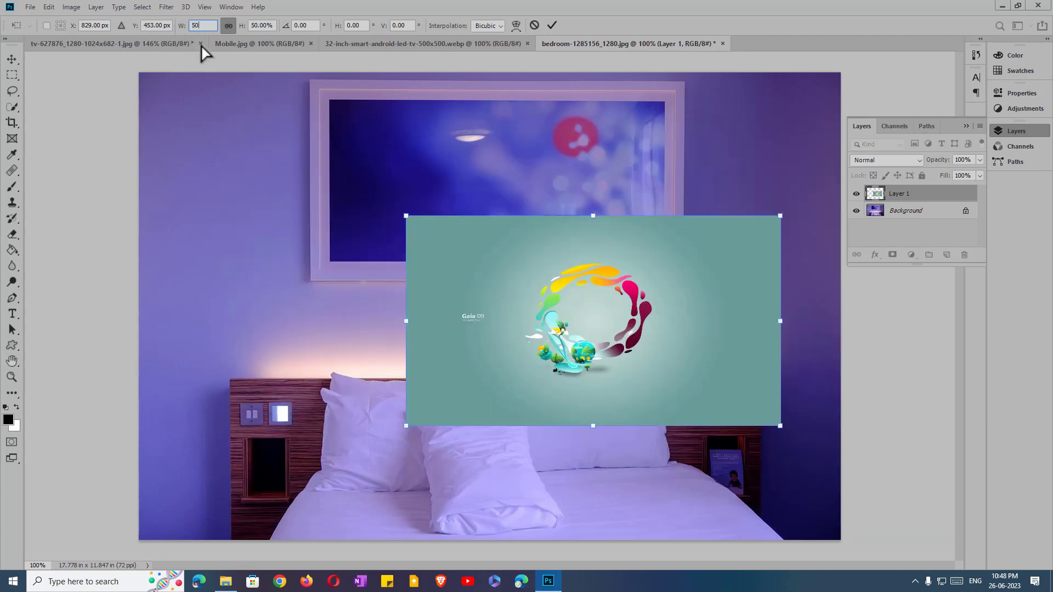
{"action": "left_click_drag", "start_coordinate": [571, 297], "coordinate": [500, 194]}
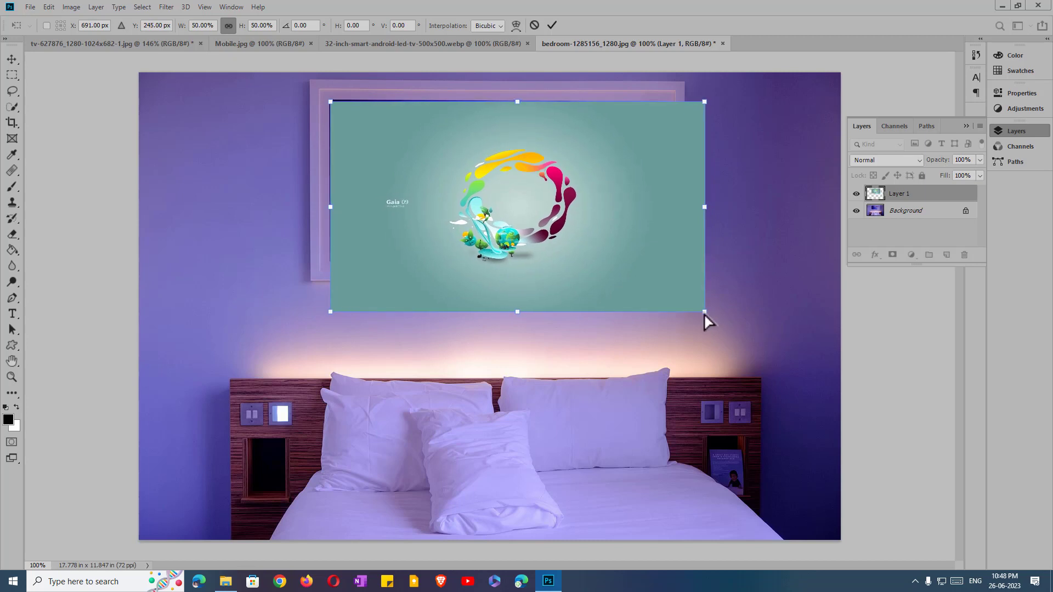
- Fit Layer 1 into the wall frame at about 44.7% width and 38.8% height, and apply the transform
{"action": "left_click_drag", "start_coordinate": [704, 315], "coordinate": [646, 267]}
{"action": "left_click_drag", "start_coordinate": [344, 130], "coordinate": [345, 128]}
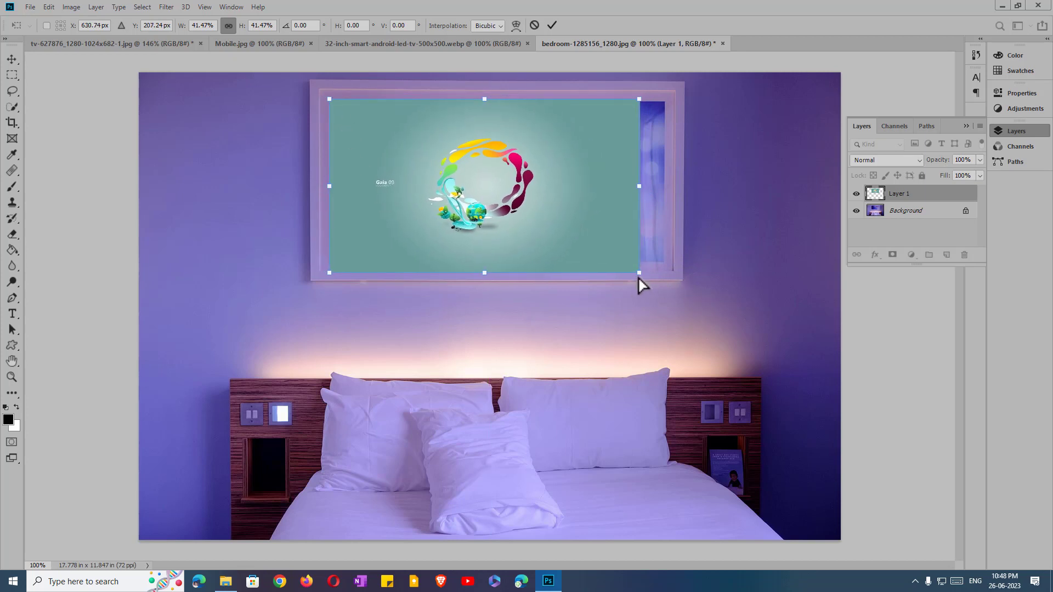
{"action": "left_click_drag", "start_coordinate": [640, 275], "coordinate": [619, 271]}
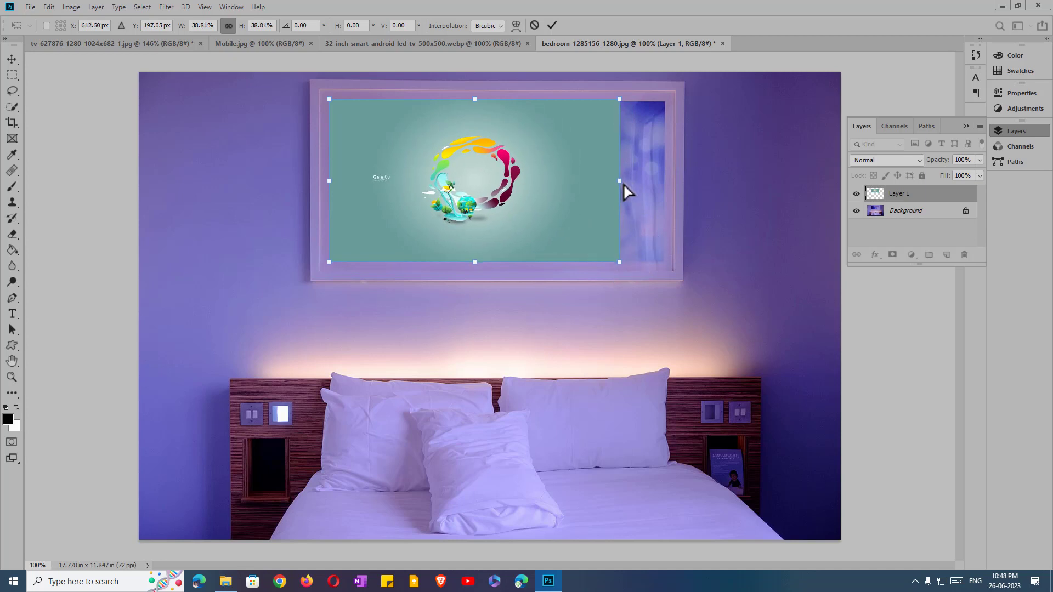
{"action": "left_click_drag", "start_coordinate": [623, 183], "coordinate": [665, 182]}
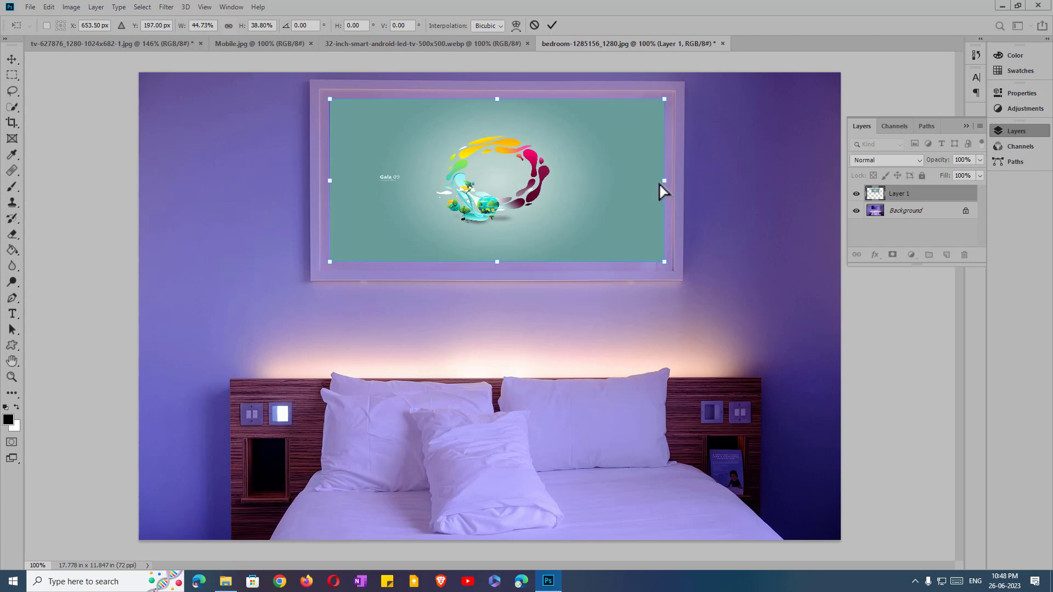
{"action": "left_click", "coordinate": [551, 25]}
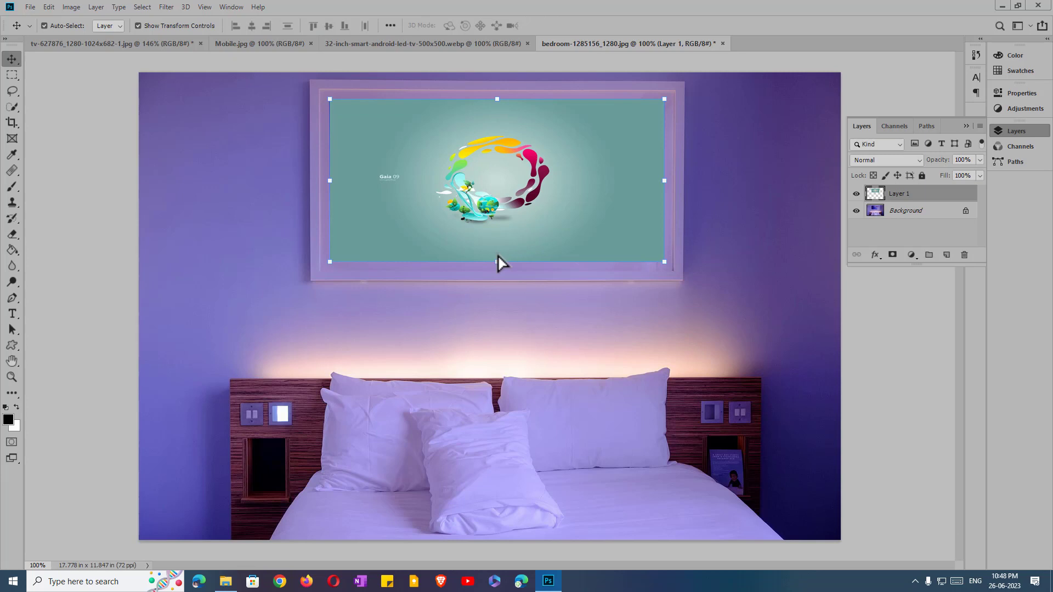
- Close the bedroom photo without saving and paste the copied picture into the 32-inch TV photo as a new layer
{"action": "left_click", "coordinate": [724, 43]}
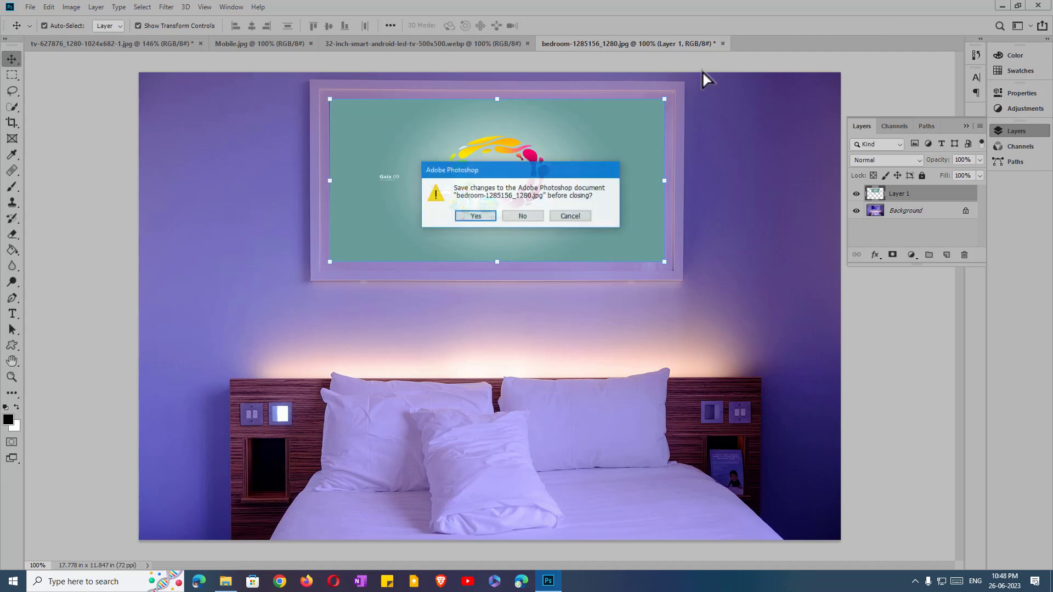
{"action": "left_click", "coordinate": [523, 216]}
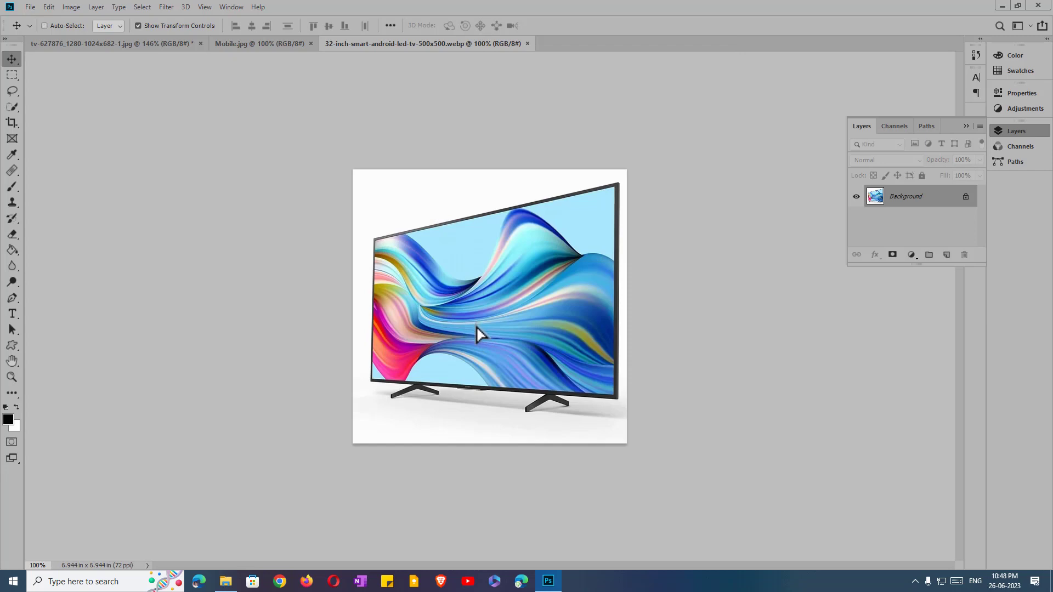
{"action": "key", "text": "ctrl+v"}
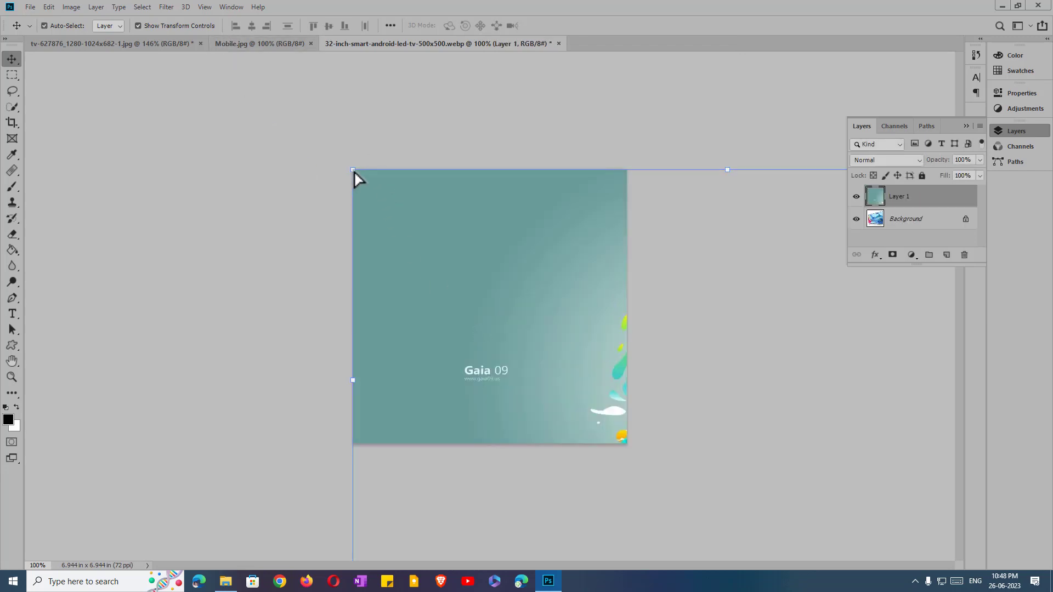
- Scale Layer 1 to 30% and move its upper-left corner to the TV screen's upper-left corner
{"action": "key", "text": "ctrl+t"}
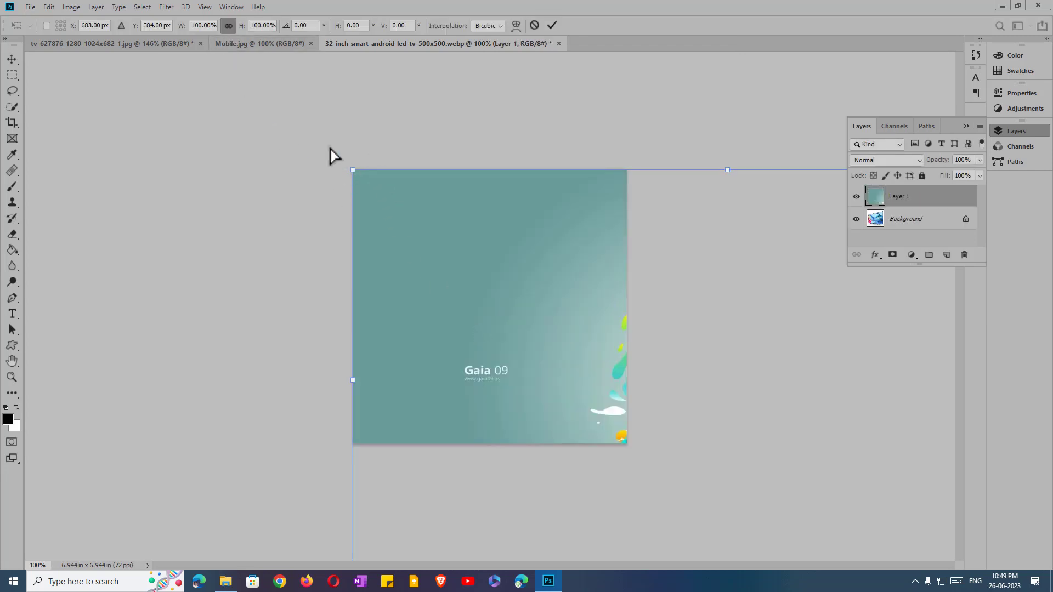
{"action": "left_click", "coordinate": [273, 26]}
{"action": "type", "text": "30"}
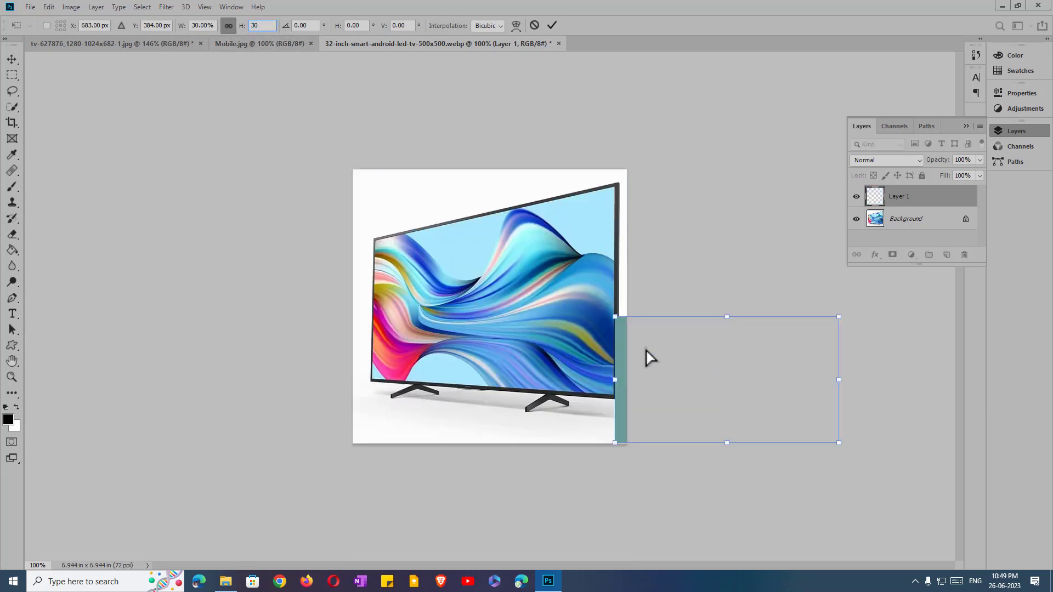
{"action": "key", "text": "Return"}
{"action": "left_click_drag", "start_coordinate": [651, 376], "coordinate": [409, 288]}
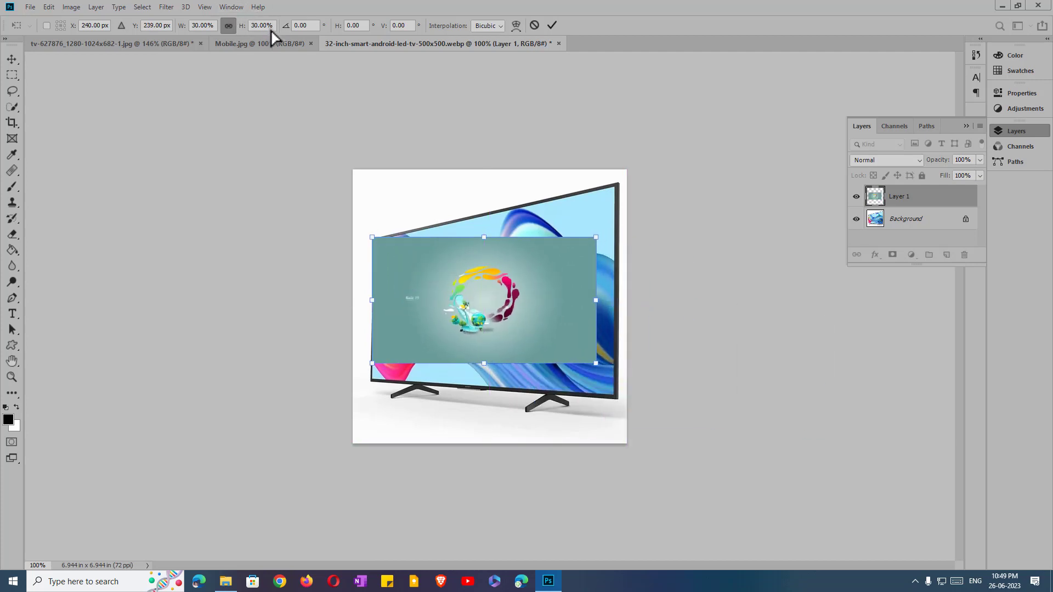
- Set the scale of Layer 1 to 40% and realign it with the TV screen's lower-left corner
{"action": "left_click", "coordinate": [271, 28]}
{"action": "type", "text": "40"}
{"action": "left_click_drag", "start_coordinate": [411, 268], "coordinate": [446, 265]}
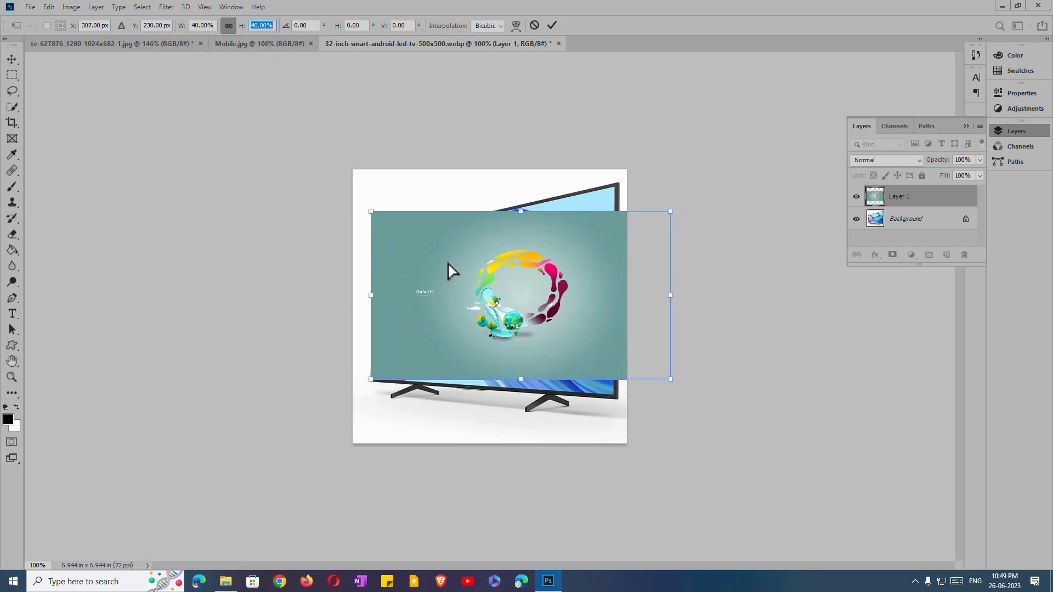
- Set the scale of Layer 1 to 35%, align it with the TV screen's lower-left corner, and apply the transform
{"action": "left_click", "coordinate": [241, 27]}
{"action": "type", "text": "35"}
{"action": "left_click_drag", "start_coordinate": [436, 272], "coordinate": [417, 287]}
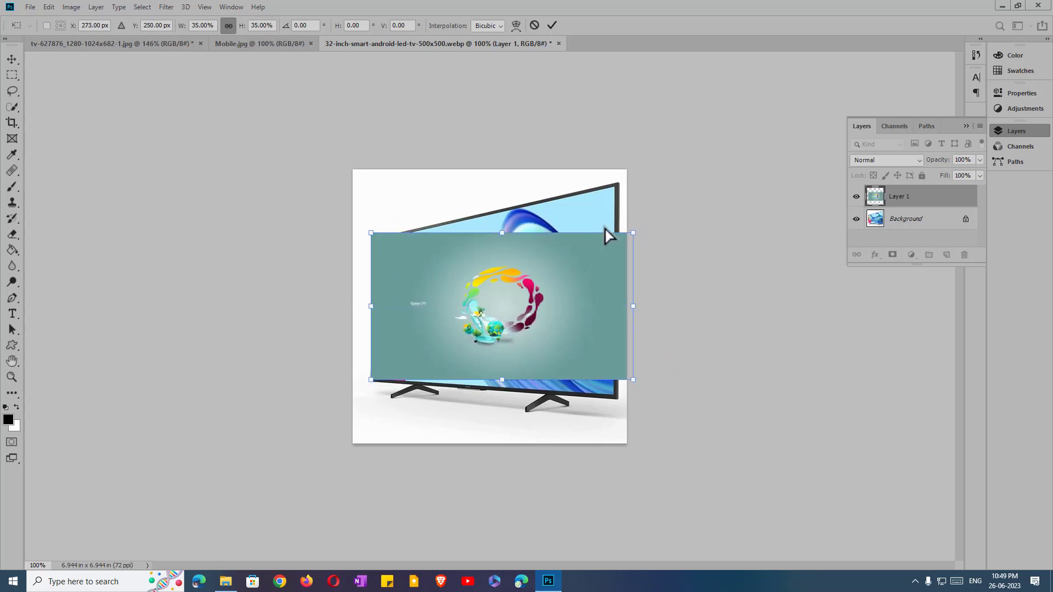
{"action": "left_click", "coordinate": [551, 26]}
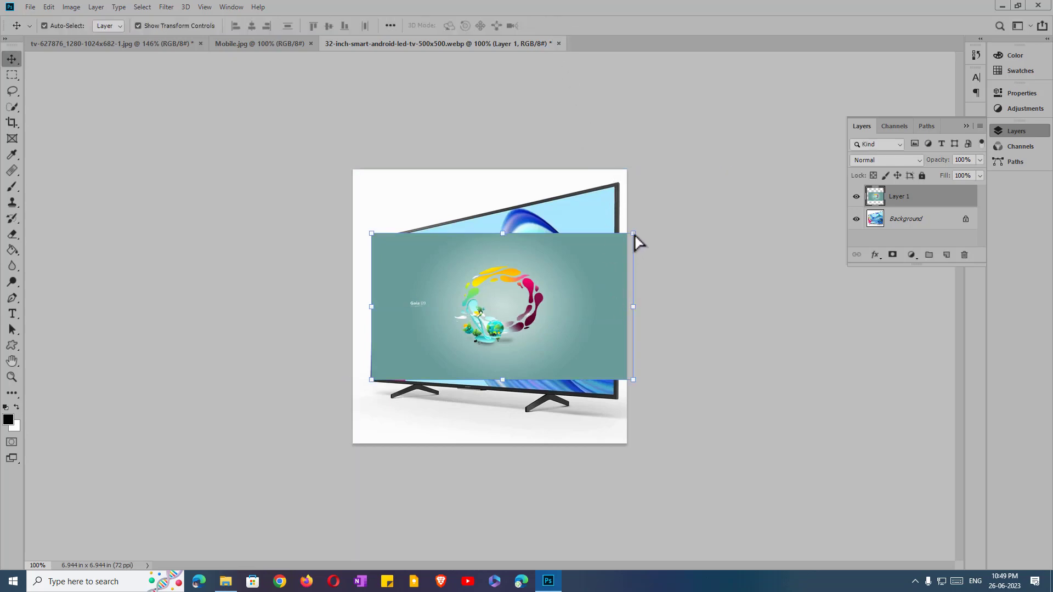
- Narrow Layer 1 to about 92.5% width and use Perspective to extend its right edge down to the TV screen's lower-right corner
{"action": "key", "text": "ctrl+t"}
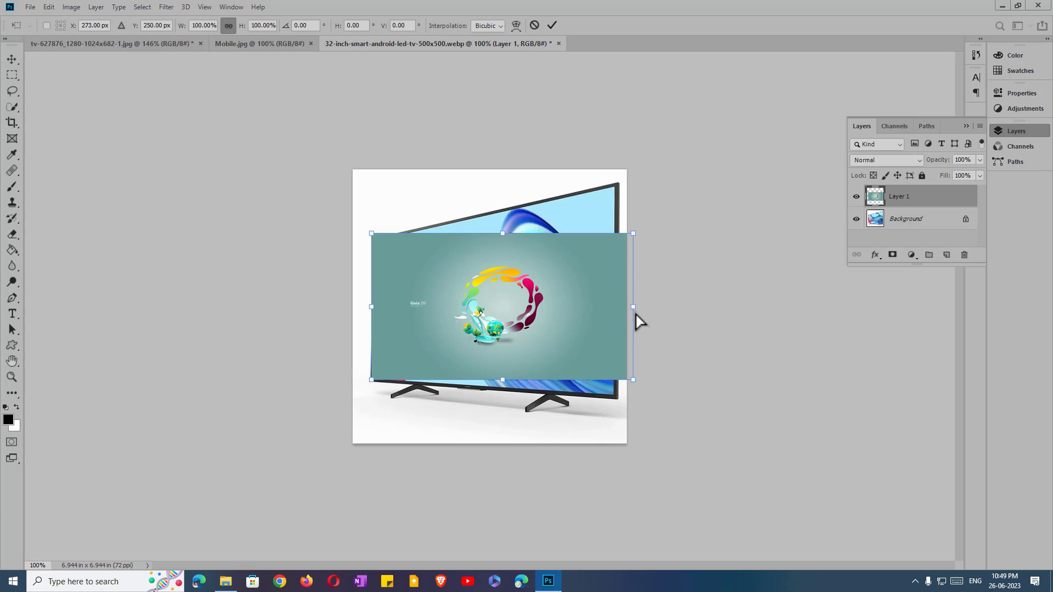
{"action": "left_click_drag", "start_coordinate": [637, 311], "coordinate": [620, 315]}
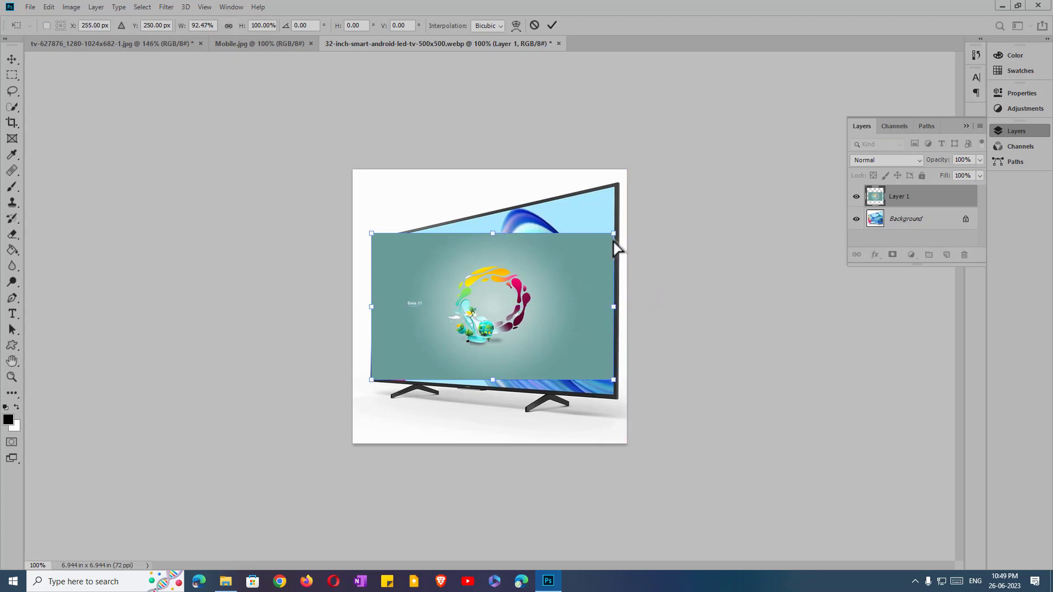
{"action": "right_click", "coordinate": [554, 277]}
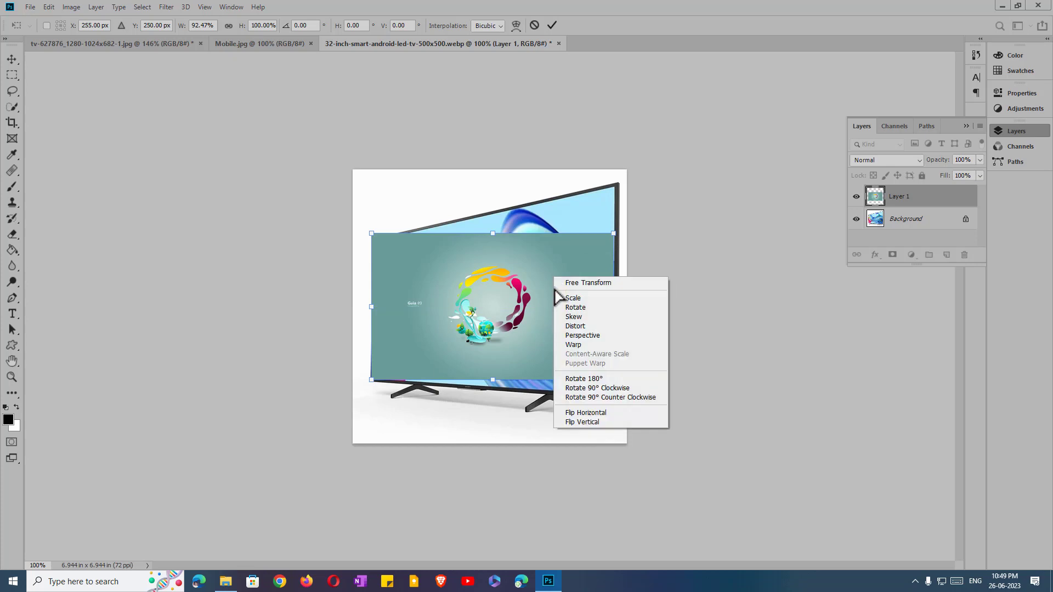
{"action": "left_click", "coordinate": [596, 339]}
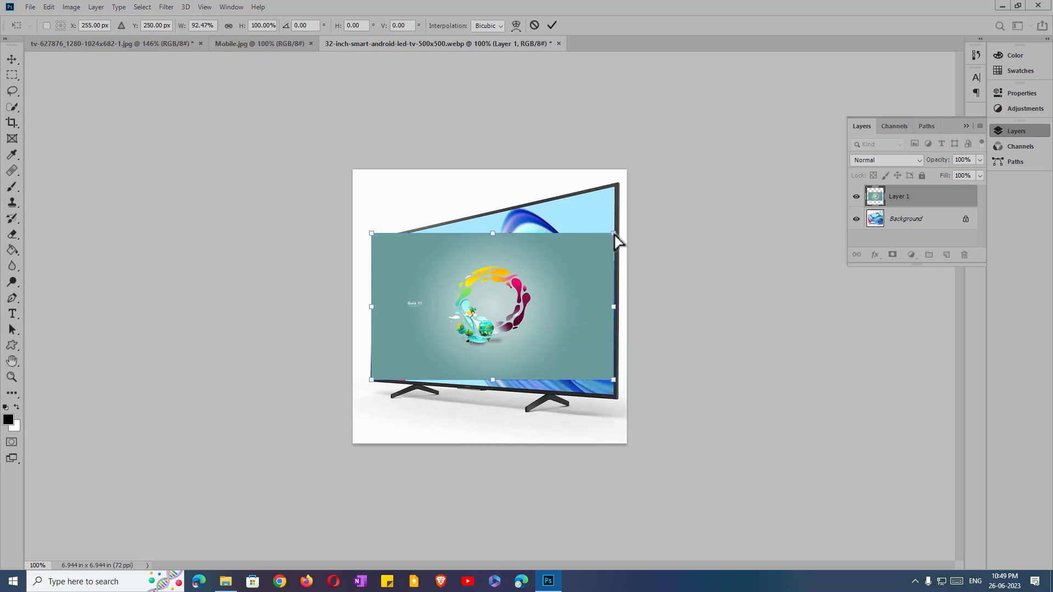
{"action": "left_click_drag", "start_coordinate": [614, 234], "coordinate": [615, 219]}
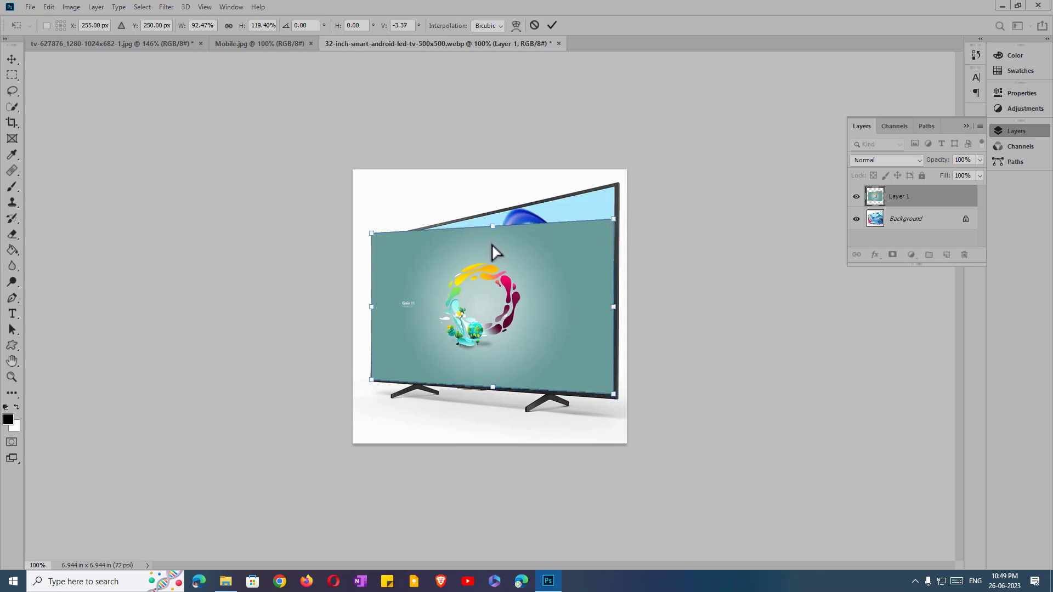
- Distort Layer 1 so its upper-right and upper-left corners sit on the TV screen's matching corners
{"action": "right_click", "coordinate": [532, 262]}
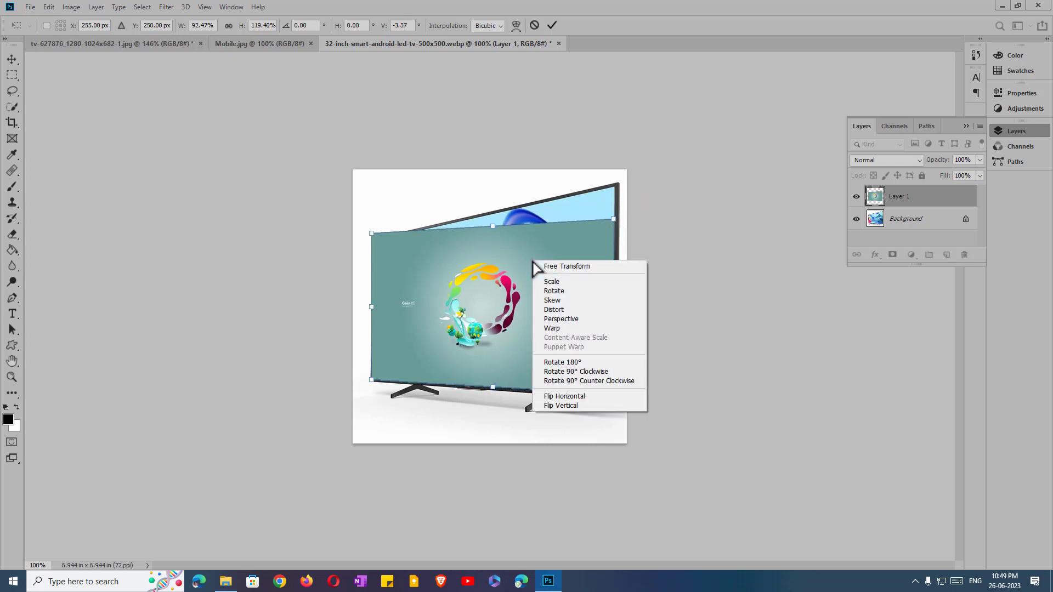
{"action": "left_click", "coordinate": [575, 310]}
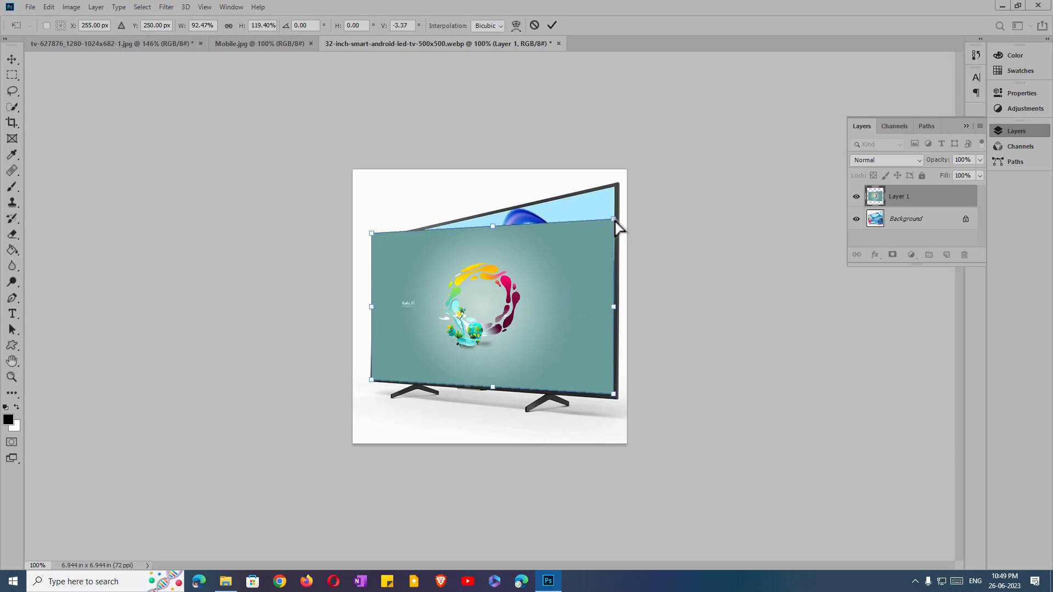
{"action": "left_click_drag", "start_coordinate": [614, 220], "coordinate": [614, 190]}
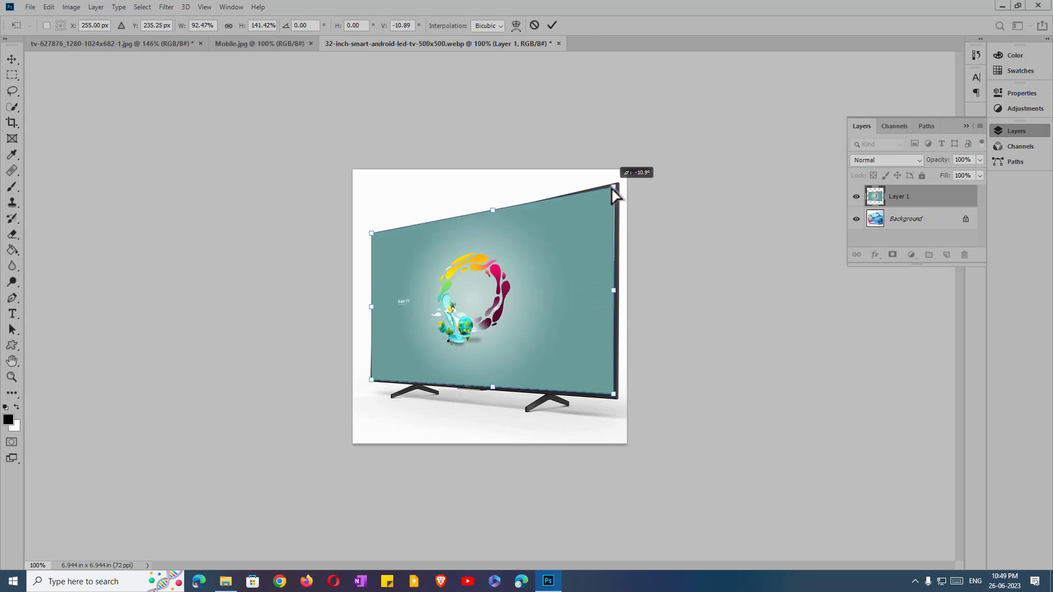
{"action": "left_click_drag", "start_coordinate": [371, 234], "coordinate": [375, 242]}
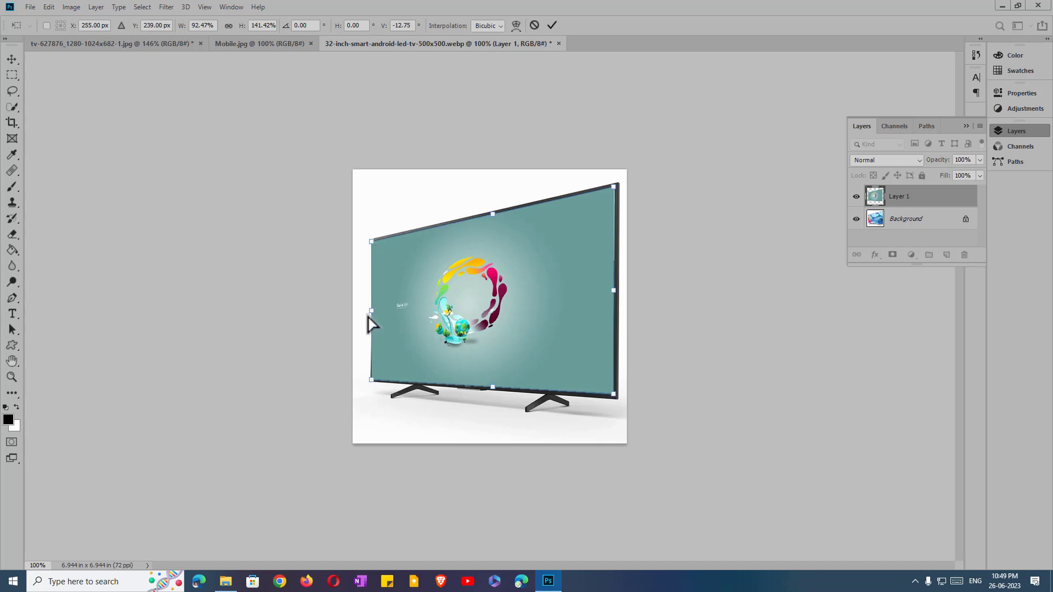
- Scale Layer 1's left edge slightly inward, fine-tune its upper-left corner against the TV bezel, and apply the transform
{"action": "right_click", "coordinate": [405, 299]}
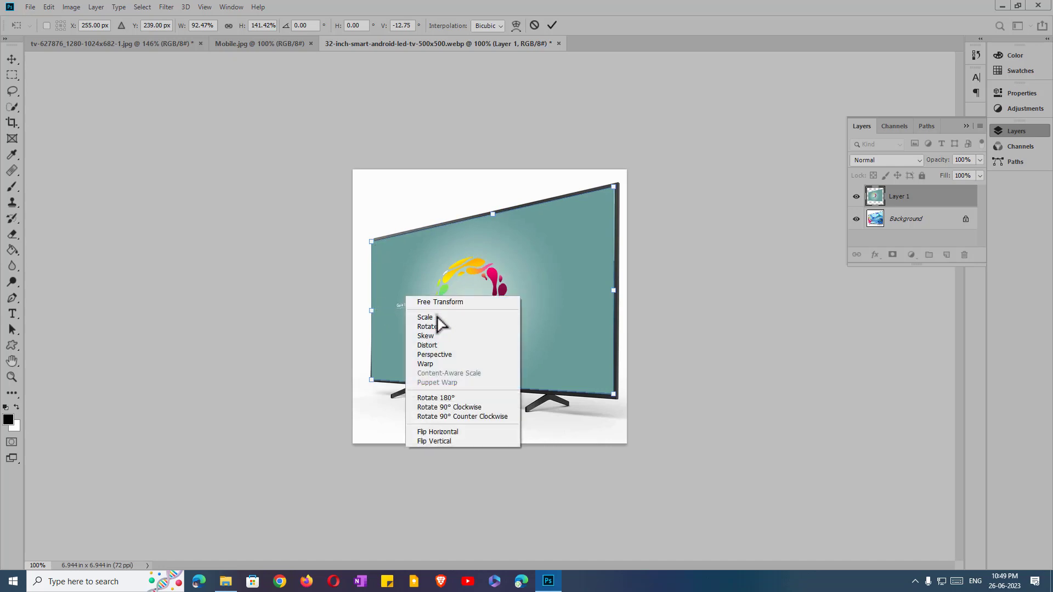
{"action": "left_click", "coordinate": [433, 318]}
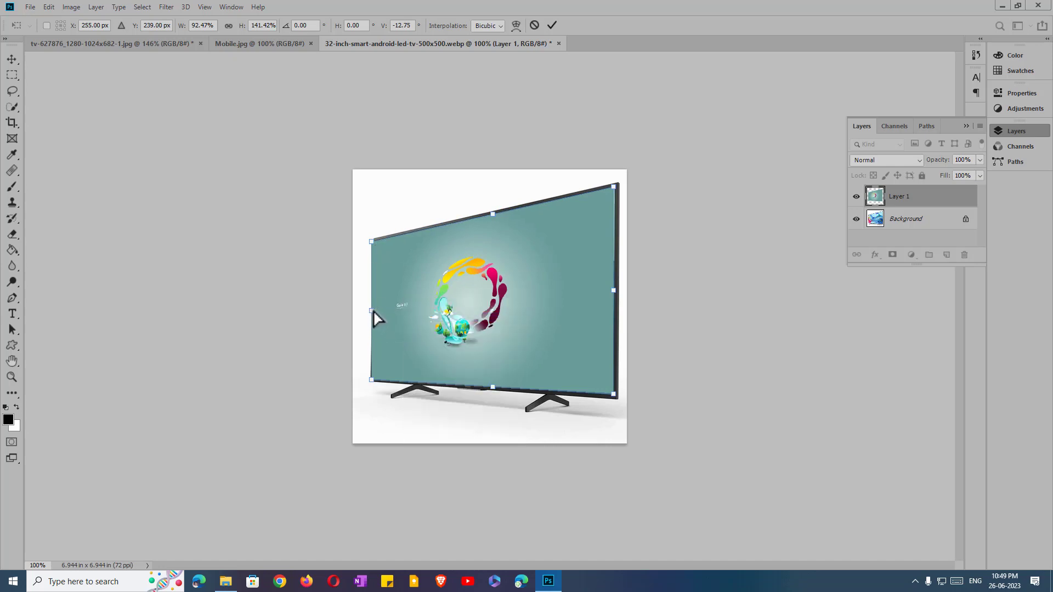
{"action": "left_click_drag", "start_coordinate": [371, 311], "coordinate": [374, 310]}
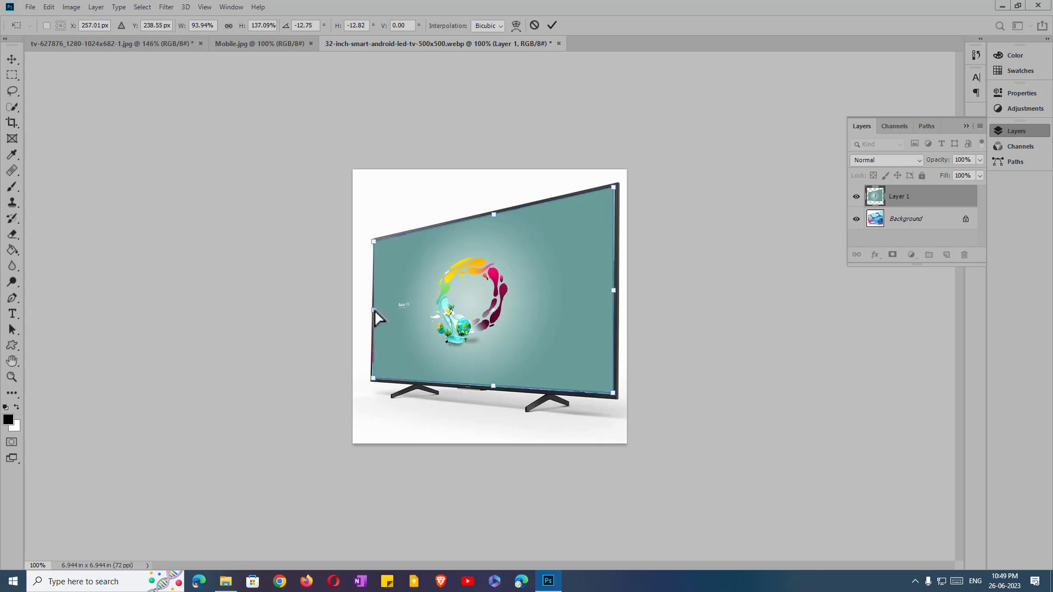
{"action": "left_click_drag", "start_coordinate": [376, 242], "coordinate": [374, 249]}
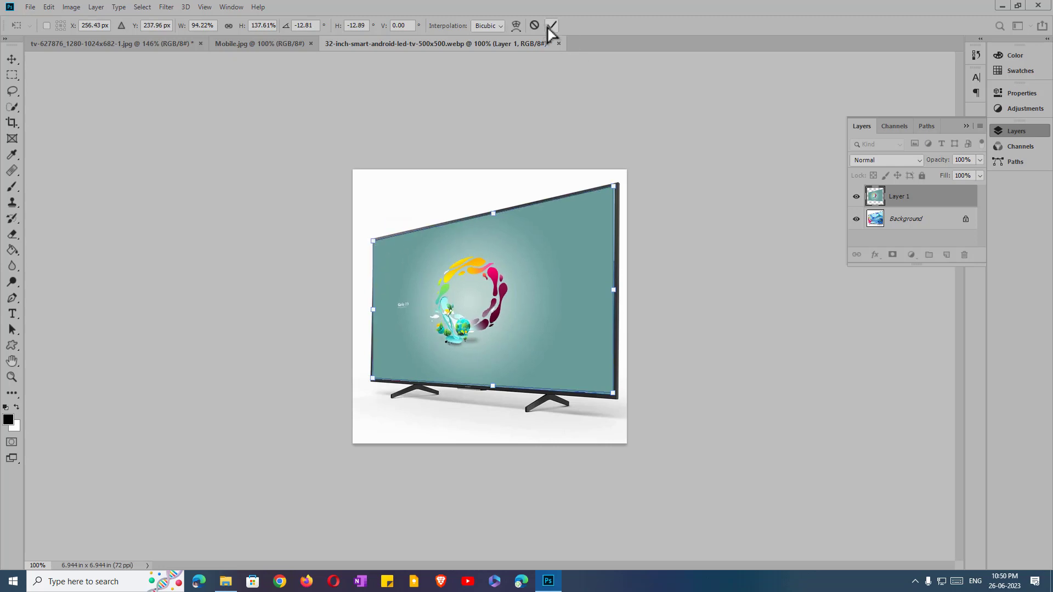
{"action": "left_click", "coordinate": [551, 25]}
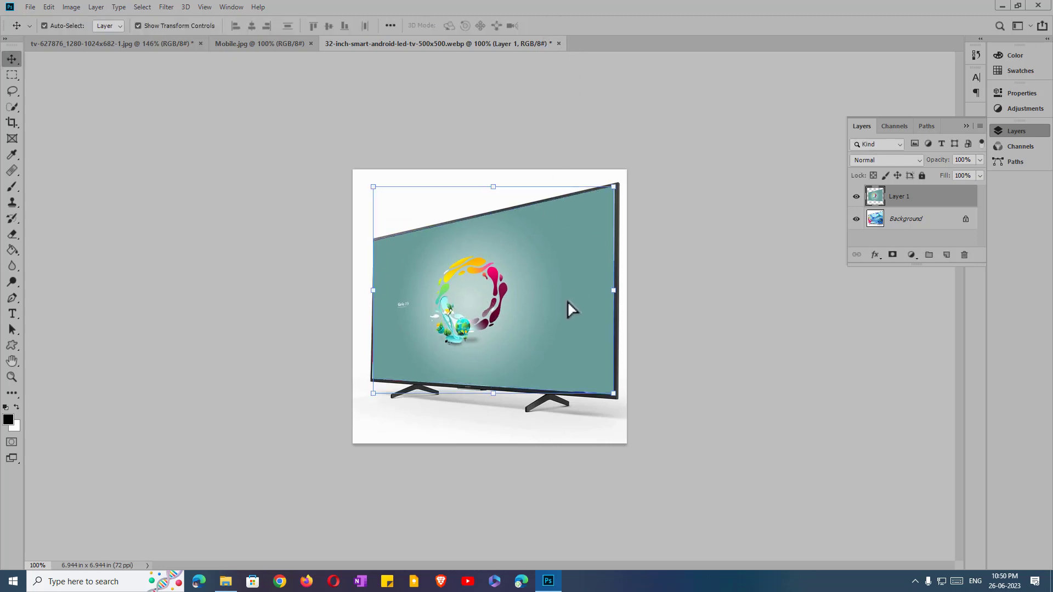